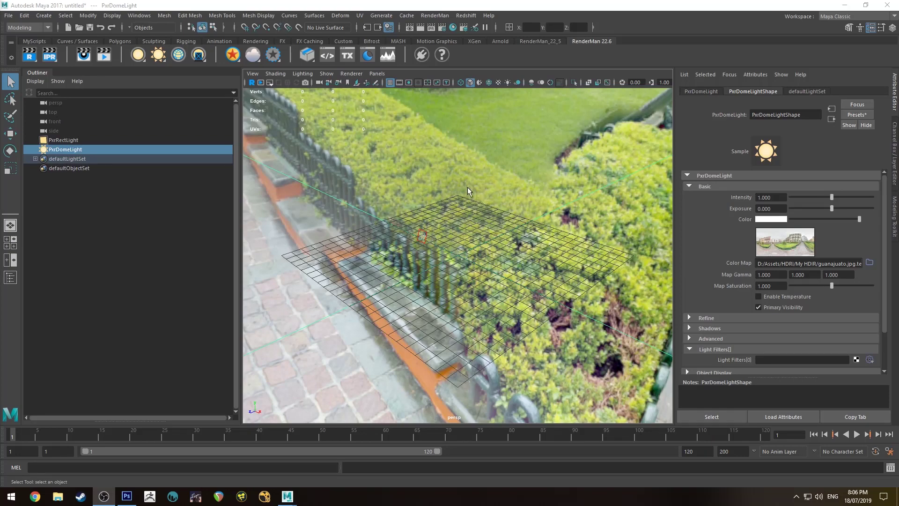
# - Create a polygon cylinder at the centre of the scene grid
pyautogui.keyDown('alt'); pyautogui.moveTo(467, 187); pyautogui.dragTo(622, 300); pyautogui.keyUp('alt')
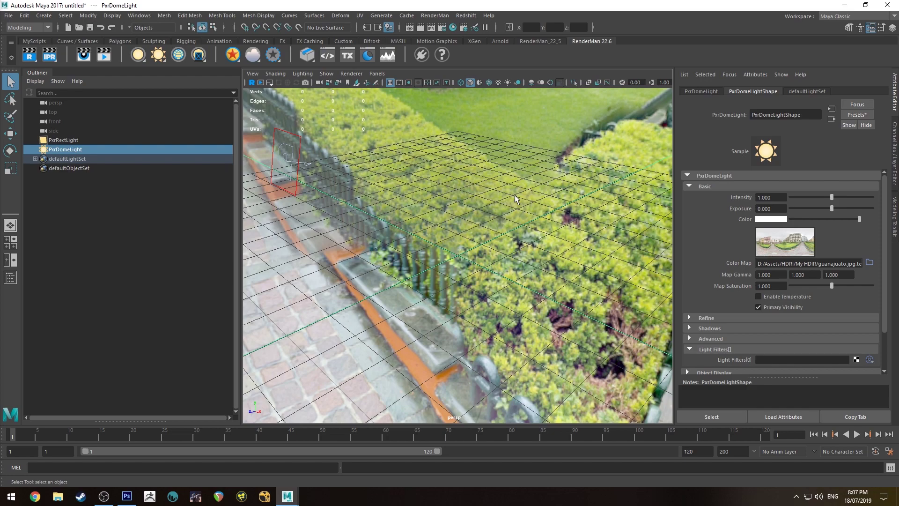
pyautogui.keyDown('alt'); pyautogui.moveTo(515, 199); pyautogui.dragTo(435, 177); pyautogui.keyUp('alt')
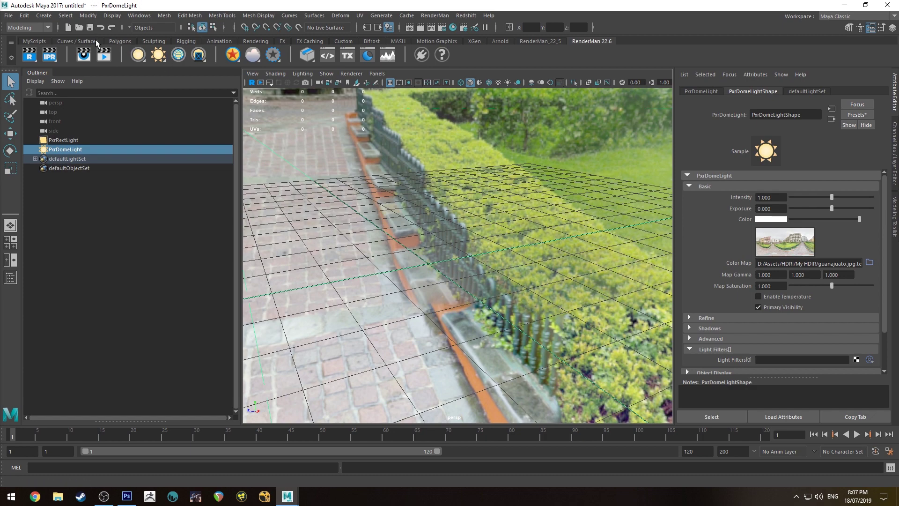
pyautogui.click(120, 41)
pyautogui.click(60, 55)
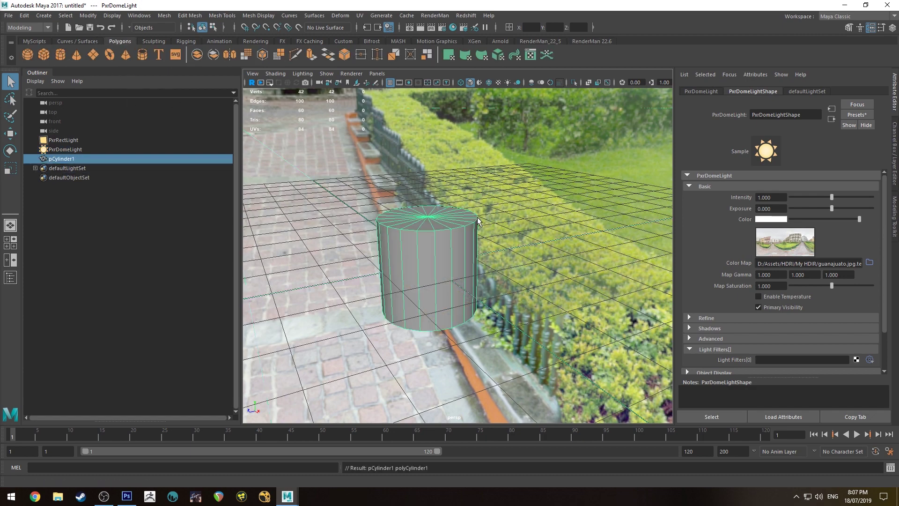
# - Delete the top and bottom cap faces of the cylinder, leaving only its side wall
pyautogui.keyDown('alt'); pyautogui.moveTo(378, 229); pyautogui.dragTo(441, 265); pyautogui.keyUp('alt')
pyautogui.moveTo(438, 226); pyautogui.dragTo(435, 253, button='right')
pyautogui.click(458, 280)
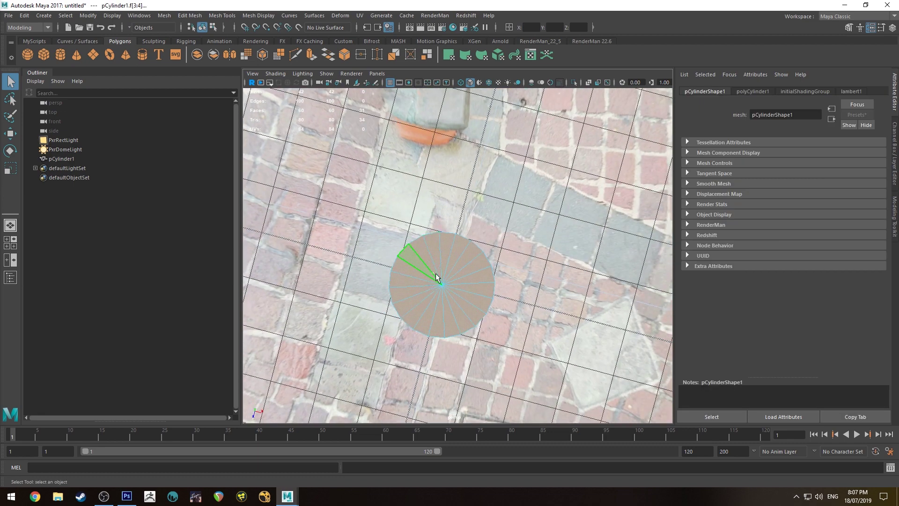
pyautogui.press('Delete')
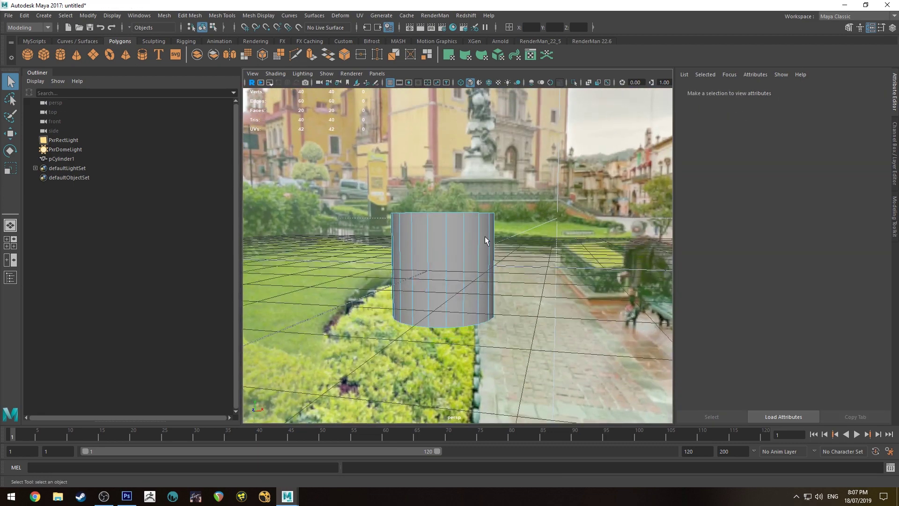
# - Apply a Cylindrical UV projection to the open cylinder
pyautogui.moveTo(425, 209); pyautogui.dragTo(460, 240, button='right')
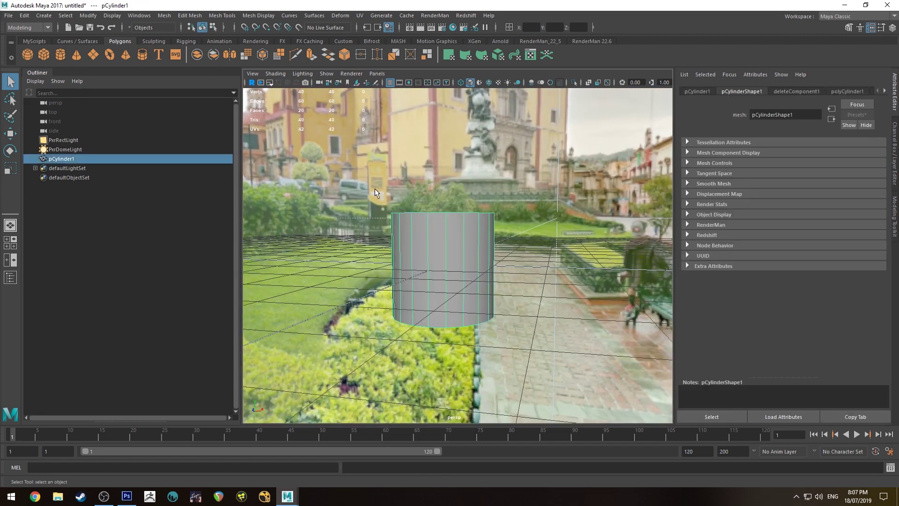
pyautogui.click(365, 17)
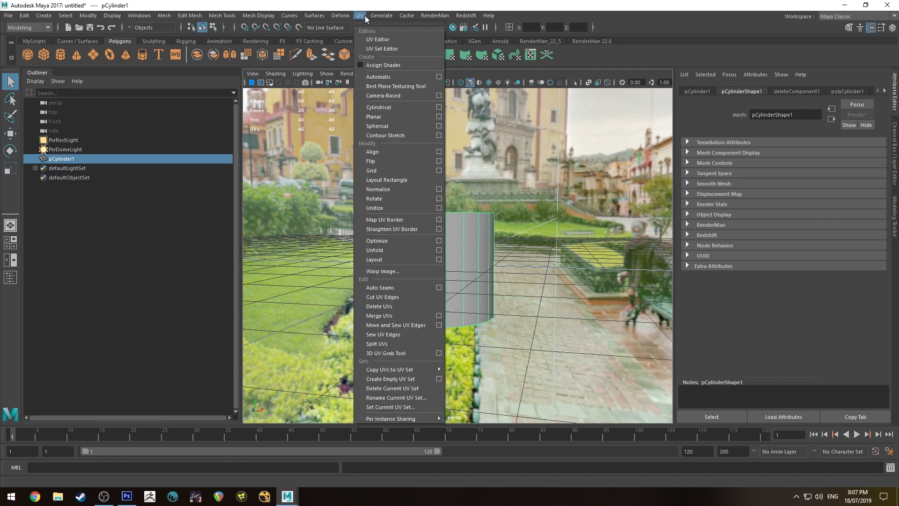
pyautogui.click(388, 109)
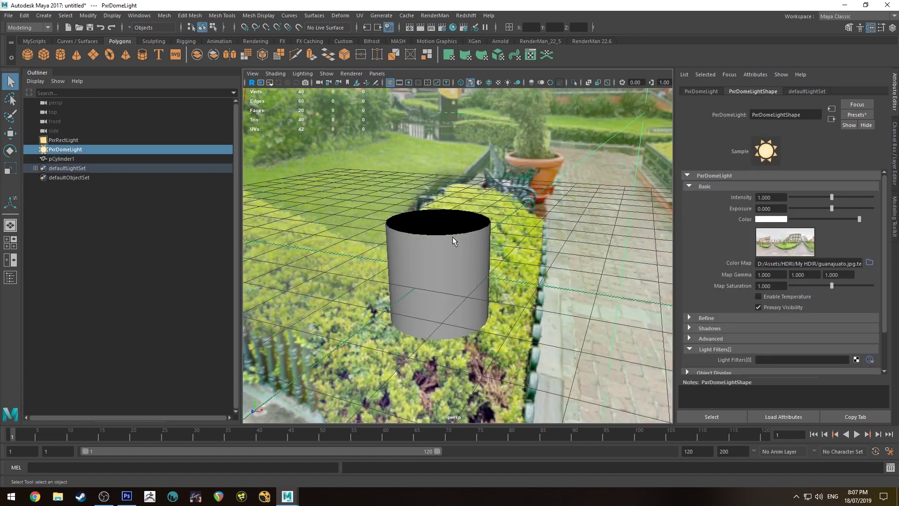
# - Assign a new PxrSurface material to the cylinder and graph its shading network in the Hypershade
pyautogui.click(586, 41)
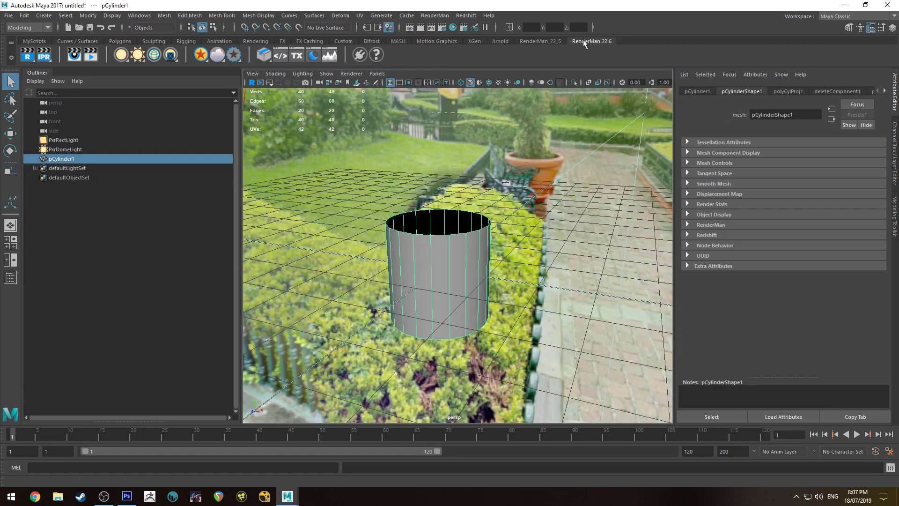
pyautogui.click(201, 55)
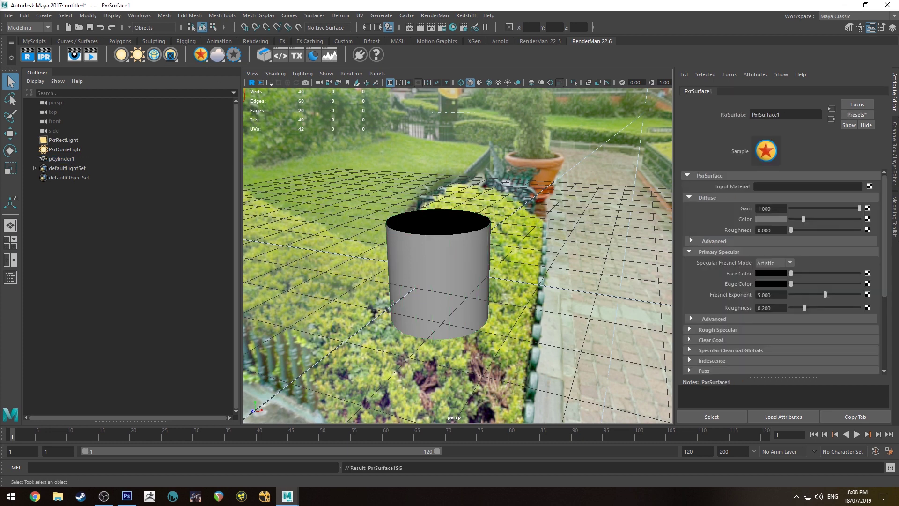
pyautogui.click(454, 27)
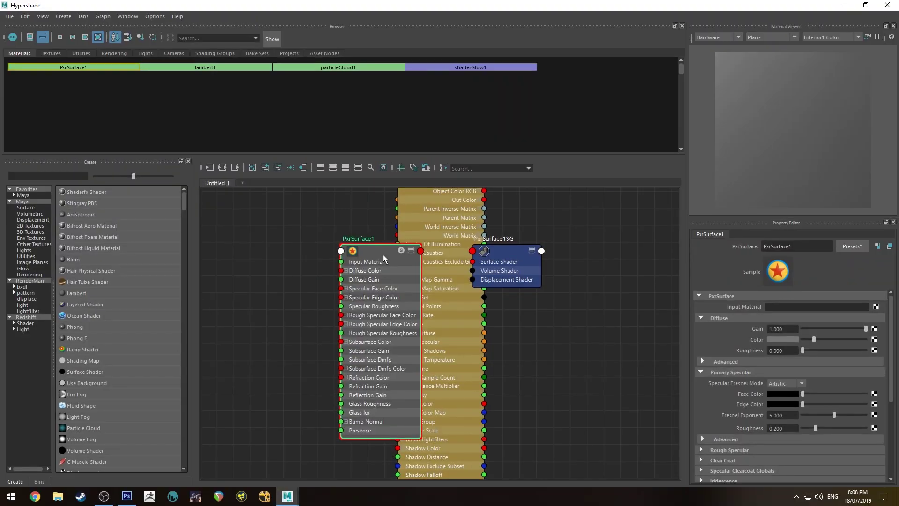
pyautogui.click(222, 167)
# - Rename the cylinder's material to PxrBrushedAluminium and make room for more nodes beside it in the graph
pyautogui.moveTo(823, 250); pyautogui.dragTo(774, 261)
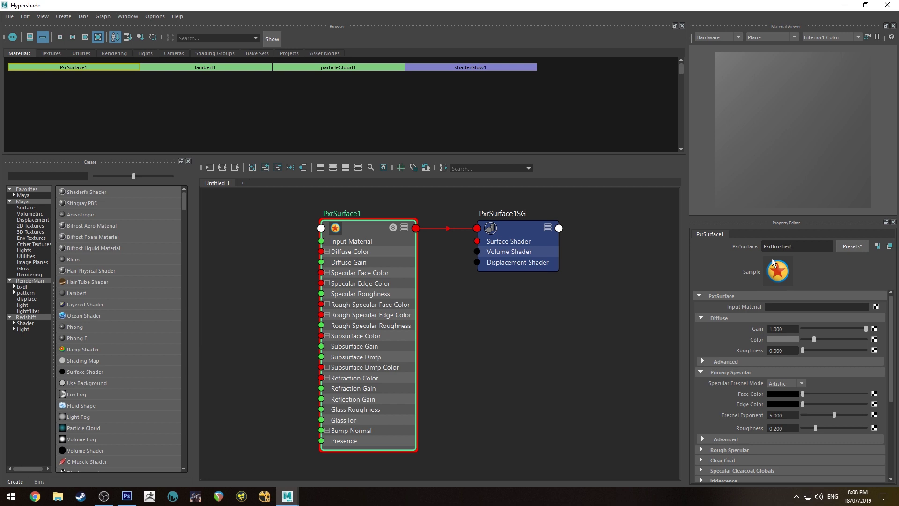
pyautogui.write('BrushedAluminium')
pyautogui.press('Return')
pyautogui.click(279, 275)
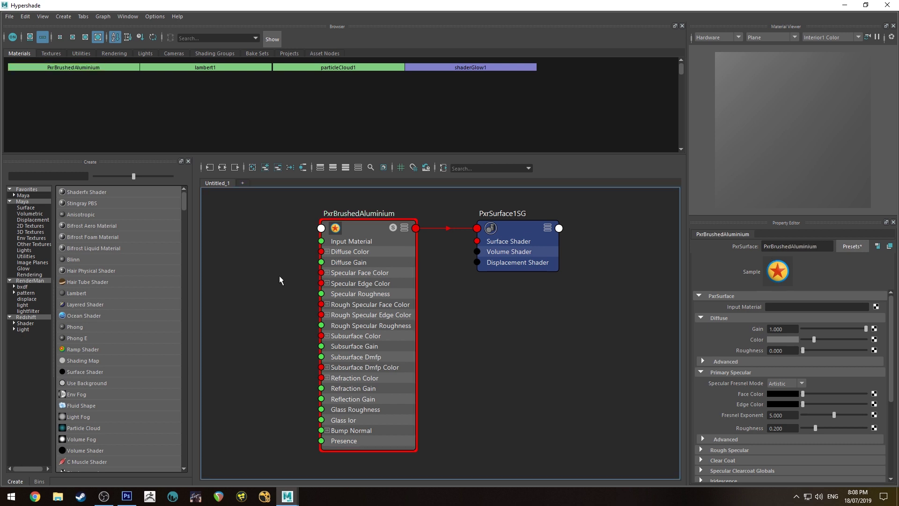
pyautogui.moveTo(279, 275); pyautogui.dragTo(331, 262, button='middle')
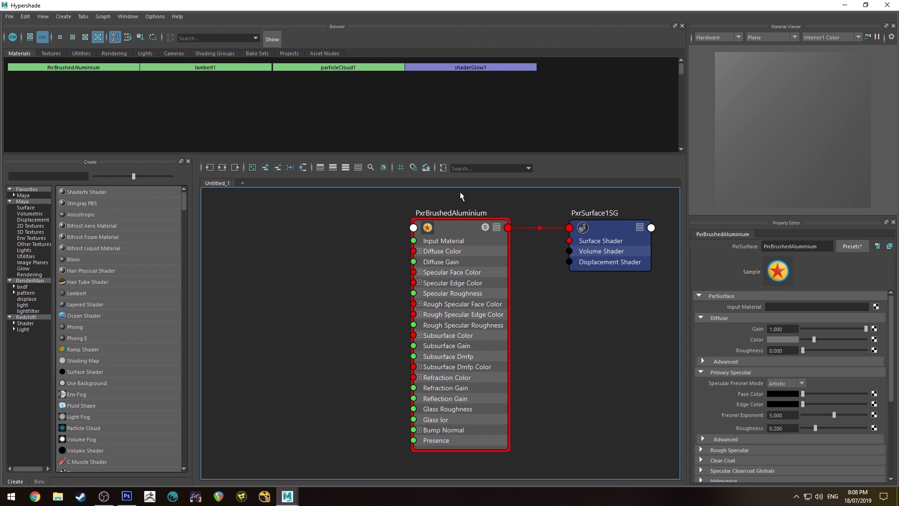
# - Switch to Photoshop and create a new white RGB document of 2048 by 2048 pixels
pyautogui.click(126, 496)
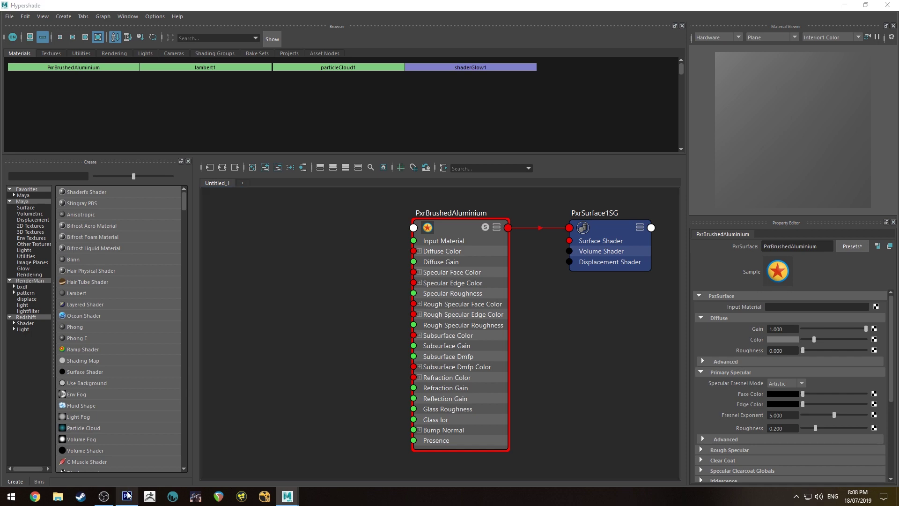
pyautogui.click(27, 7)
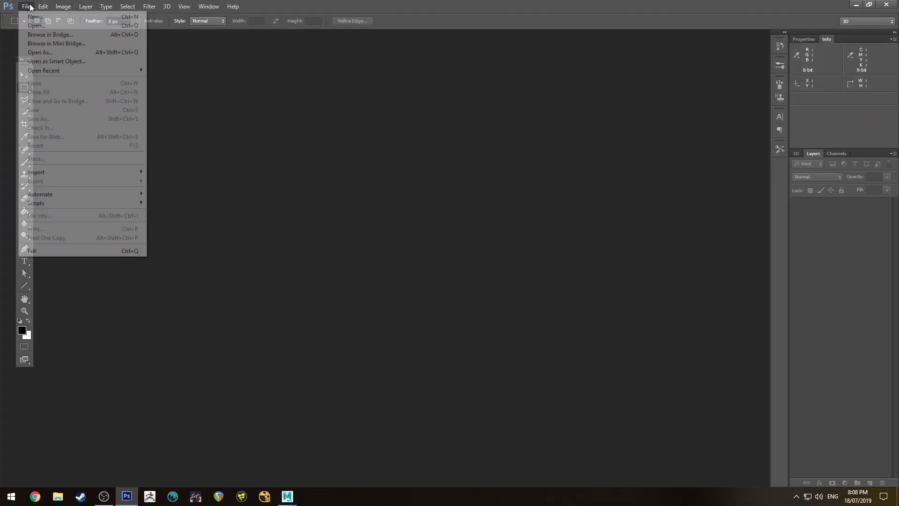
pyautogui.click(29, 18)
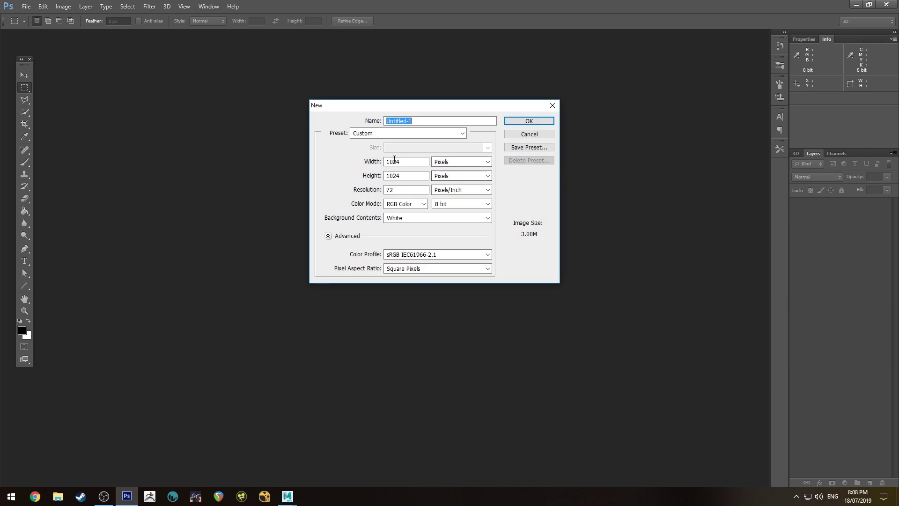
pyautogui.press('Tab')
pyautogui.press('Tab')
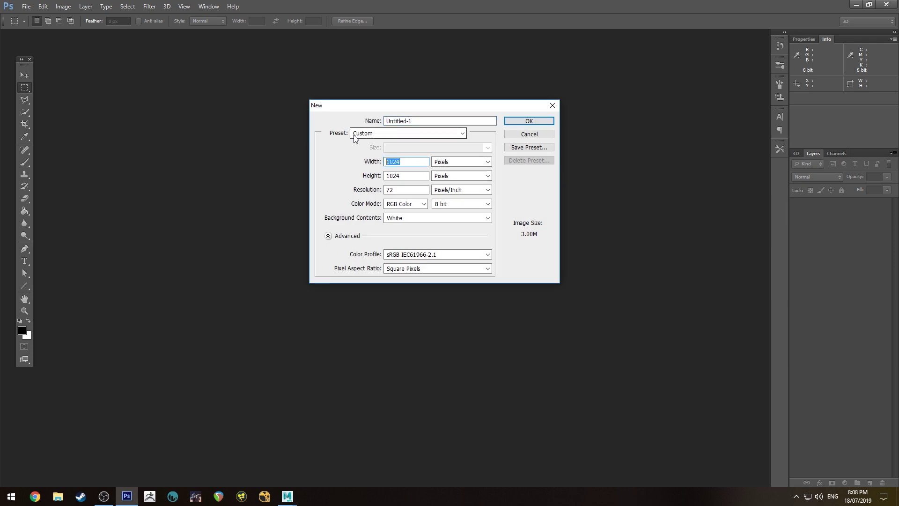
pyautogui.write('2048')
pyautogui.press('Tab')
pyautogui.press('Tab')
pyautogui.write('2')
pyautogui.click(520, 121)
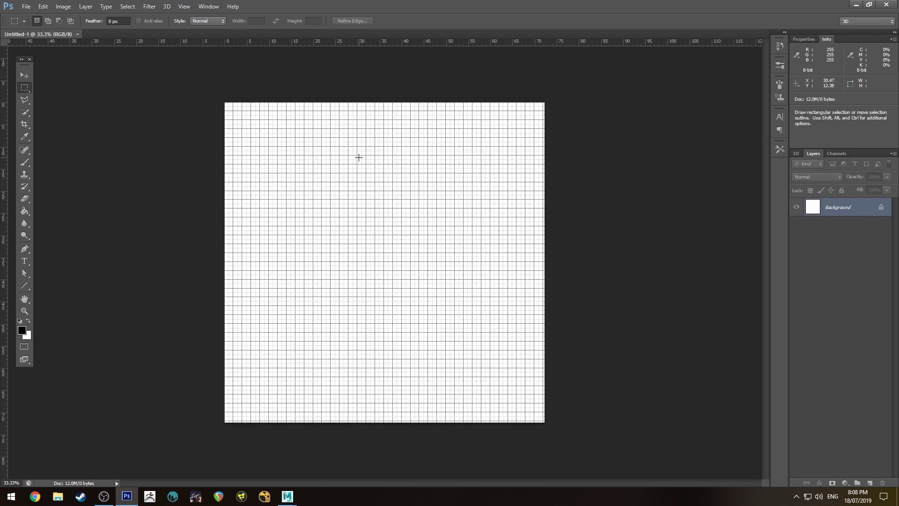
# - Hide the grid over the canvas and activate the Move tool
pyautogui.hotkey('ctrl', "'")
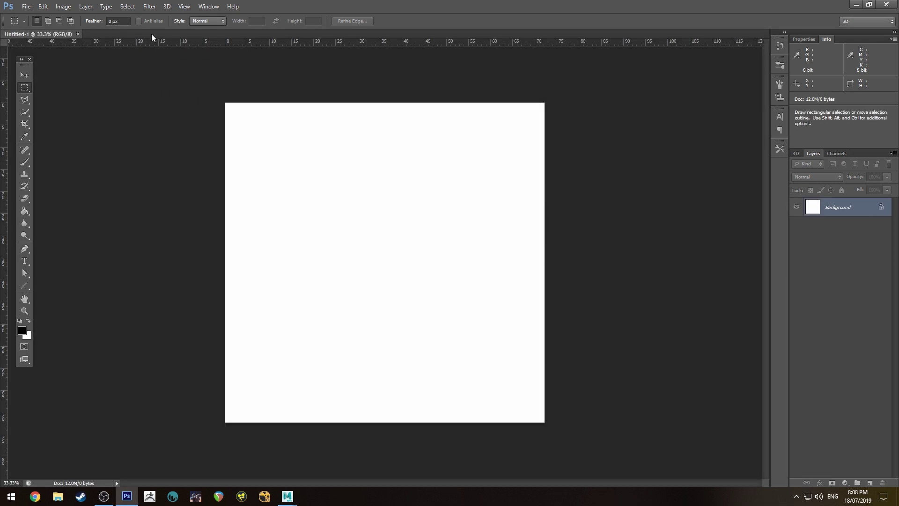
pyautogui.press('b')
pyautogui.press('v')
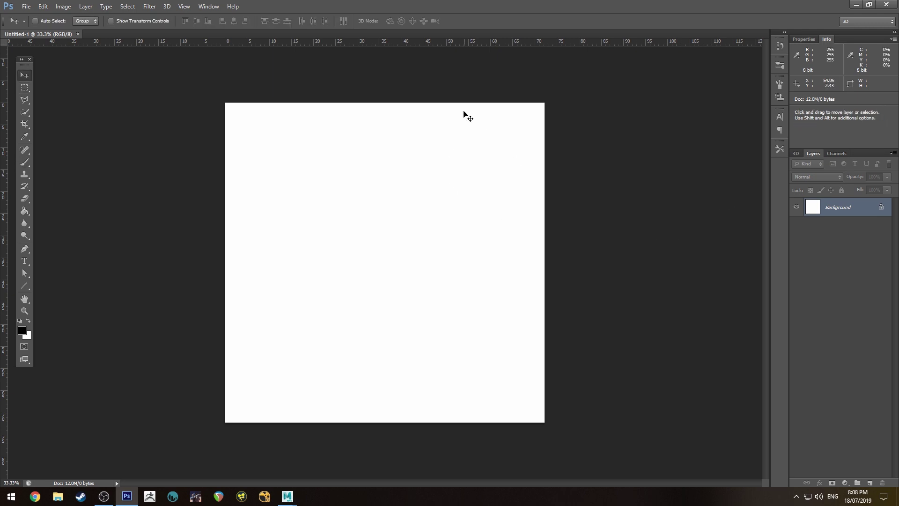
# - Apply the Add Noise filter to the background with an amount of 197.70%, Uniform distribution and Monochromatic enabled
pyautogui.click(149, 6)
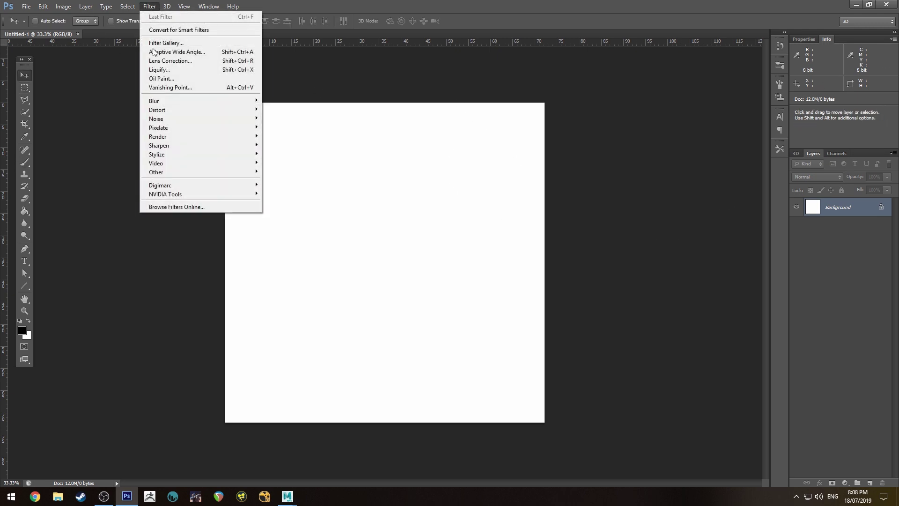
pyautogui.moveTo(183, 120)
pyautogui.click(297, 119)
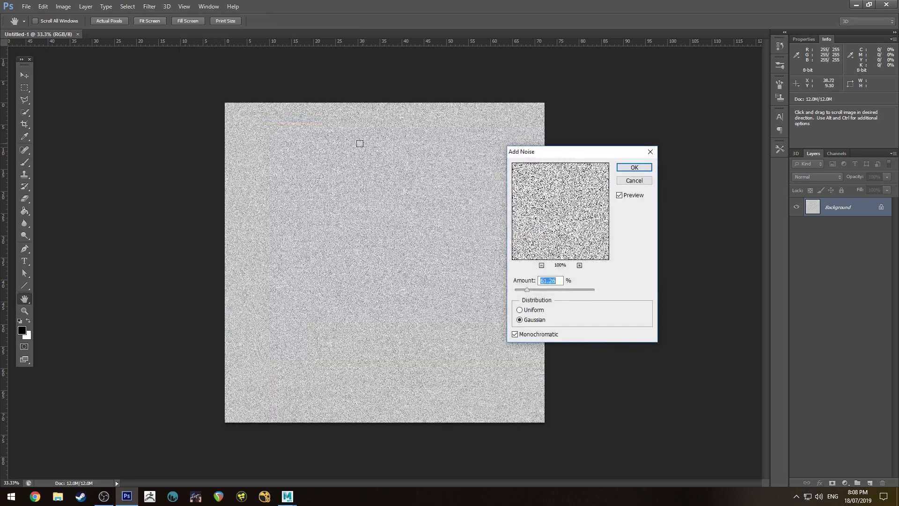
pyautogui.moveTo(528, 288); pyautogui.dragTo(551, 292)
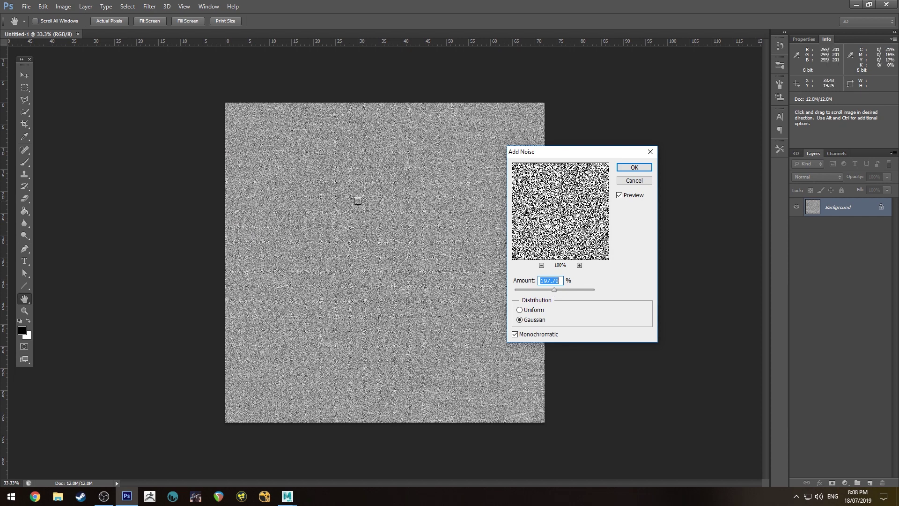
pyautogui.click(530, 310)
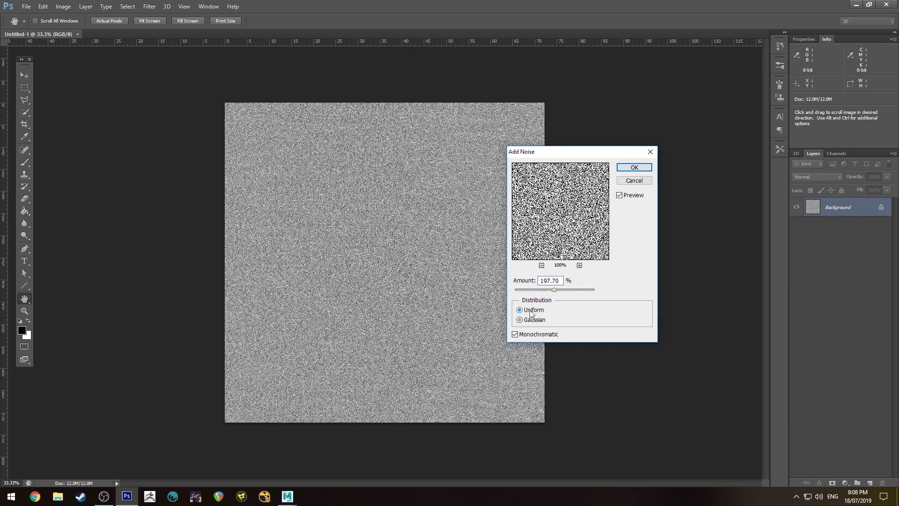
pyautogui.click(534, 321)
pyautogui.click(535, 311)
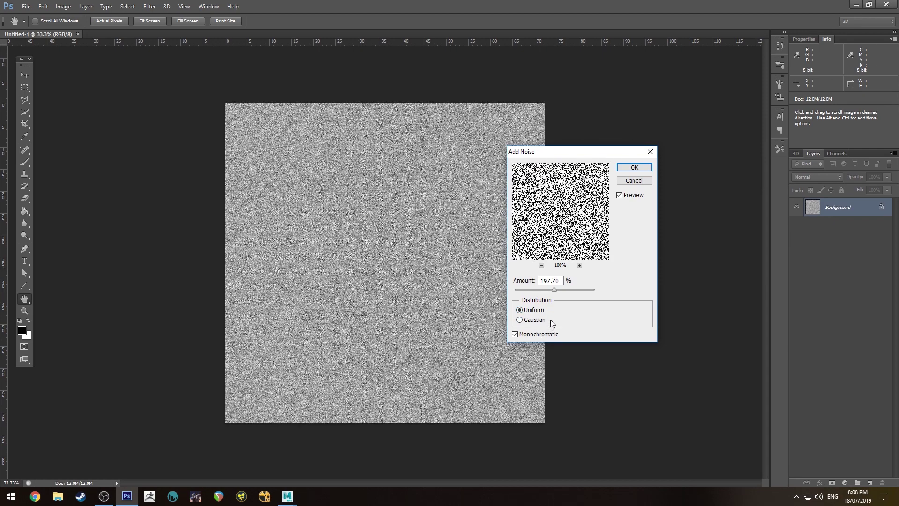
pyautogui.click(620, 167)
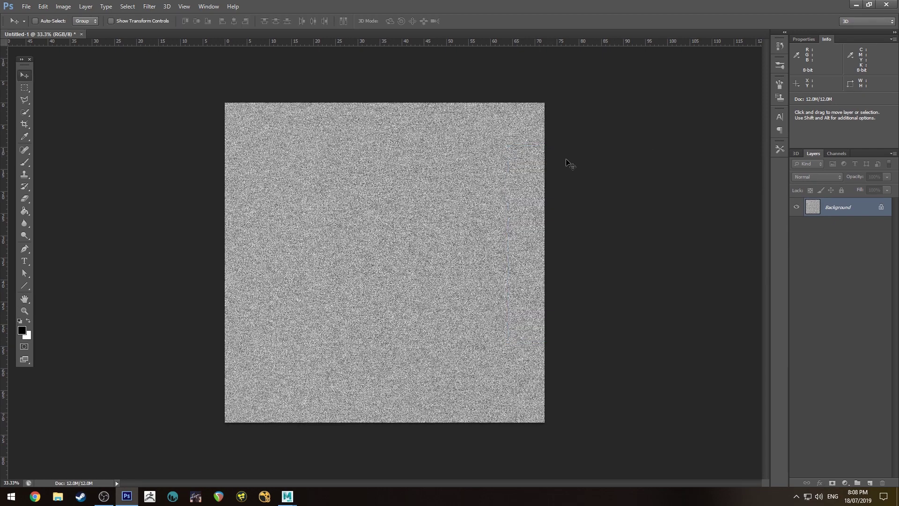
# - Apply a Motion Blur filter to the noise with an angle of 0° and a distance of 119 pixels
pyautogui.keyDown('alt'); pyautogui.scroll(4, 385, 191); pyautogui.keyUp('alt')
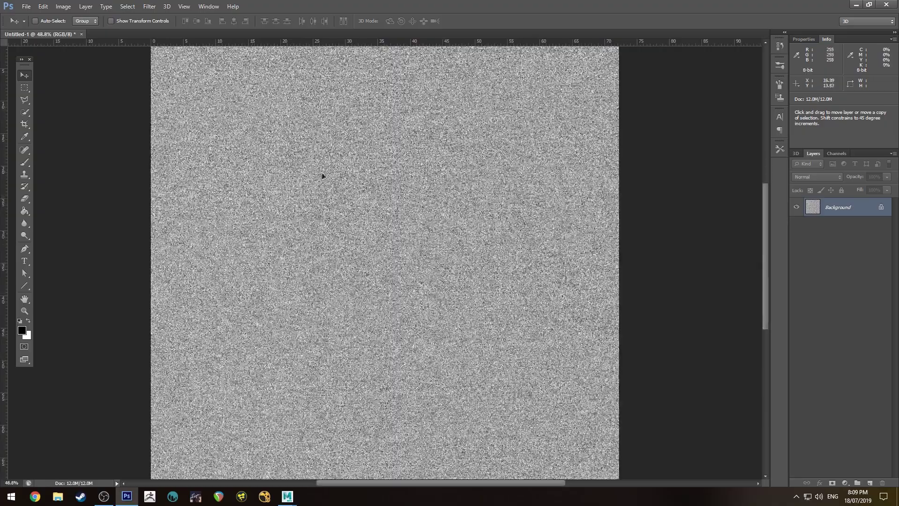
pyautogui.keyDown('alt'); pyautogui.scroll(-5, 433, 211); pyautogui.keyUp('alt')
pyautogui.keyDown('alt'); pyautogui.scroll(2, 426, 181); pyautogui.keyUp('alt')
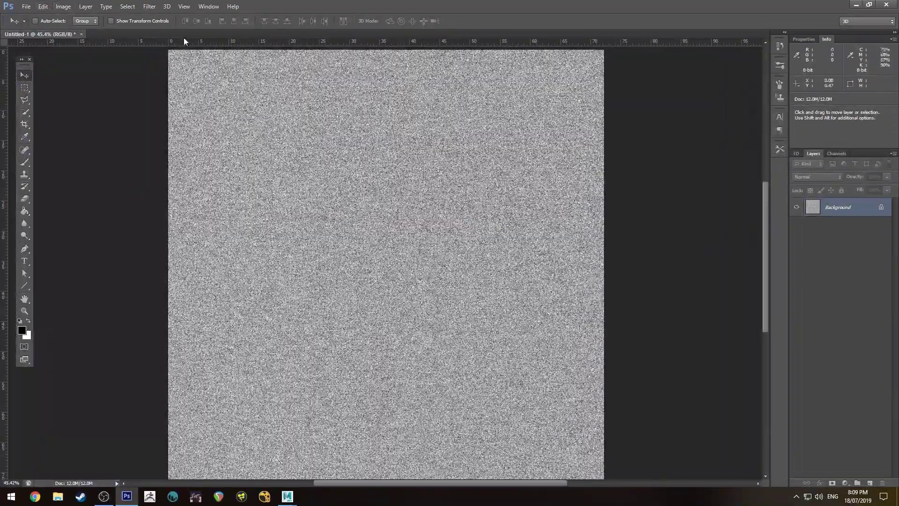
pyautogui.keyDown('alt'); pyautogui.scroll(2, 329, 190); pyautogui.keyUp('alt')
pyautogui.keyDown('alt'); pyautogui.scroll(-3, 360, 199); pyautogui.keyUp('alt')
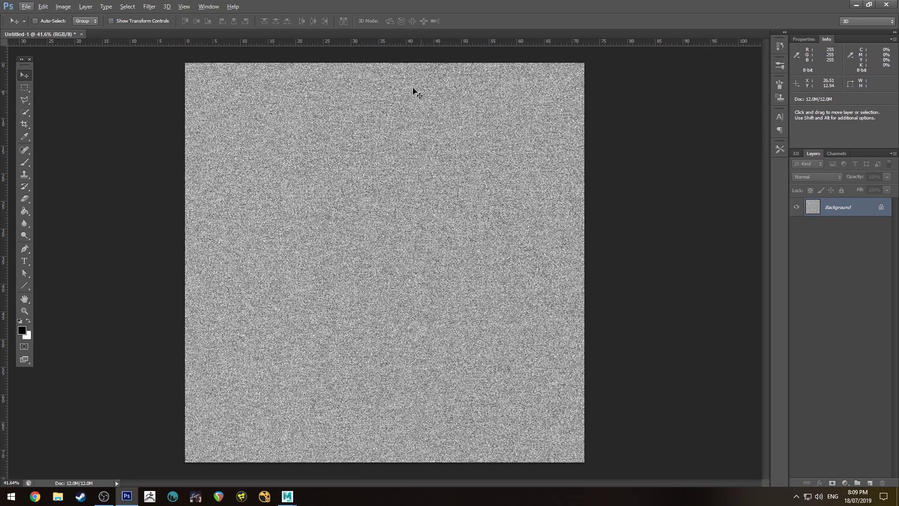
pyautogui.click(150, 6)
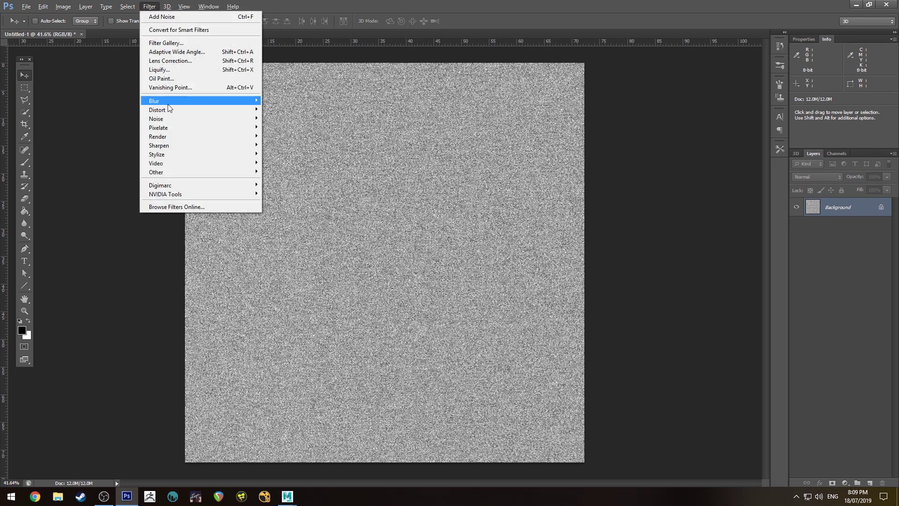
pyautogui.moveTo(180, 111)
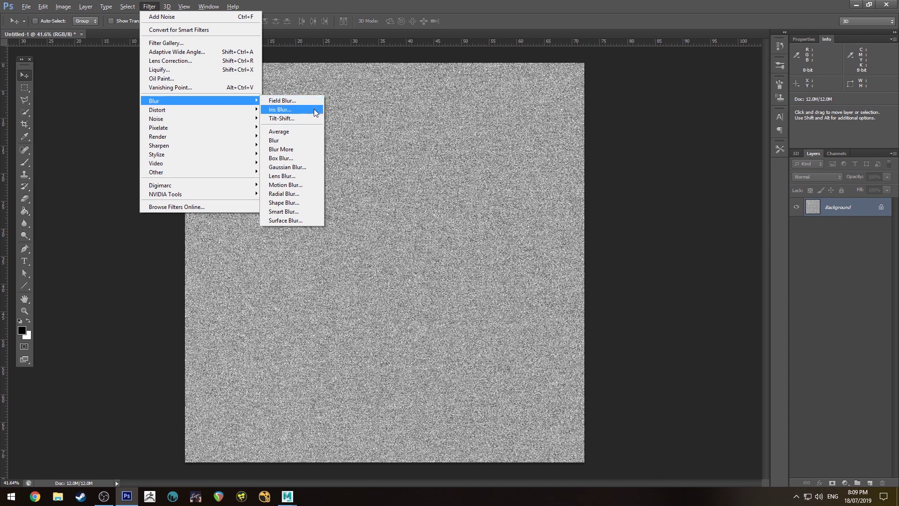
pyautogui.click(305, 185)
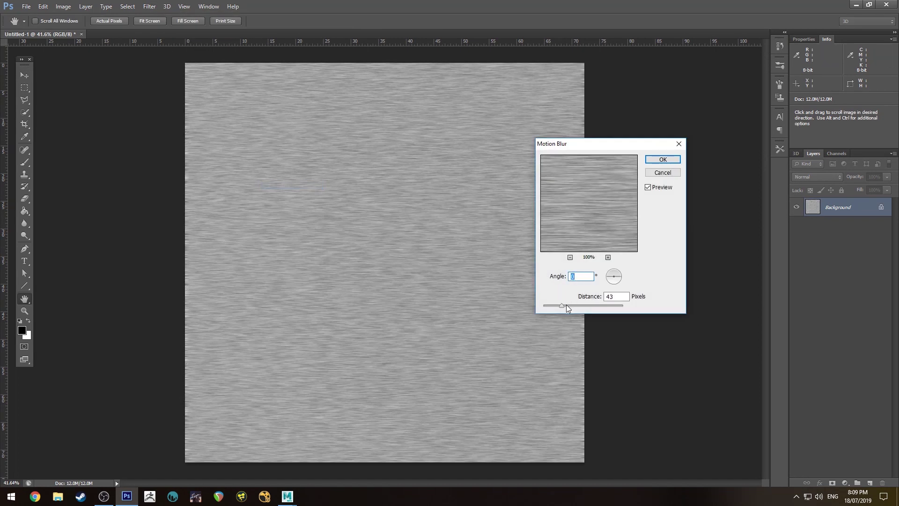
pyautogui.moveTo(563, 305); pyautogui.dragTo(575, 305)
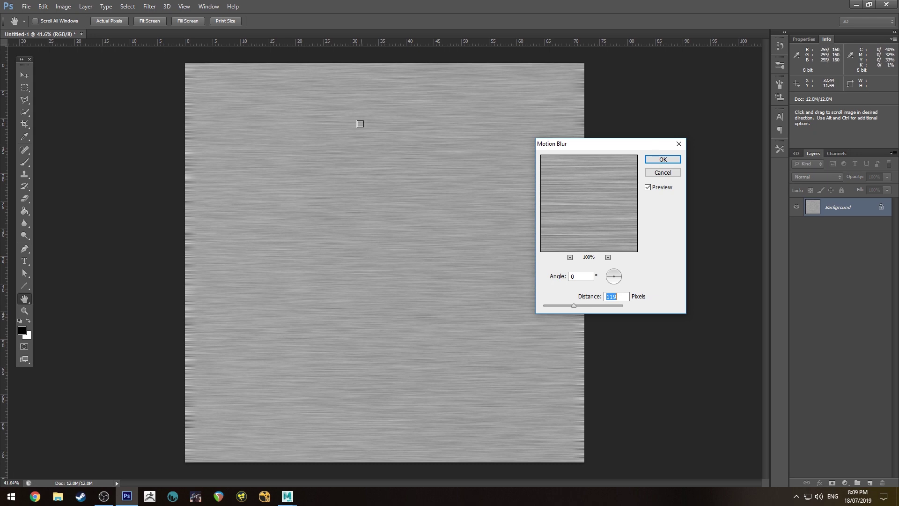
pyautogui.press('Return')
pyautogui.press('v')
pyautogui.keyDown('alt'); pyautogui.scroll(3, 363, 169); pyautogui.keyUp('alt')
pyautogui.keyDown('alt'); pyautogui.scroll(2, 490, 215); pyautogui.keyUp('alt')
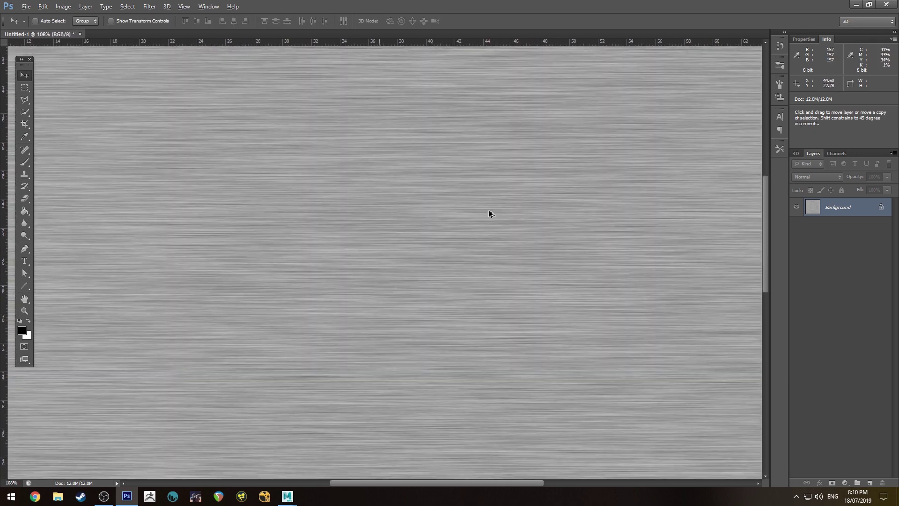
# - Apply a Brightness/Contrast adjustment to the streaked background with contrast at 100 and brightness slightly lowered
pyautogui.keyDown('alt'); pyautogui.scroll(-5, 269, 192); pyautogui.keyUp('alt')
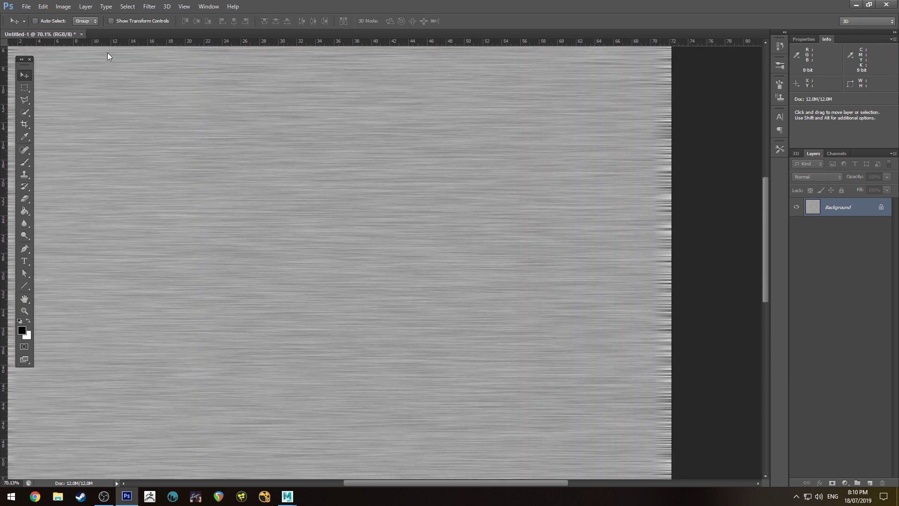
pyautogui.click(73, 7)
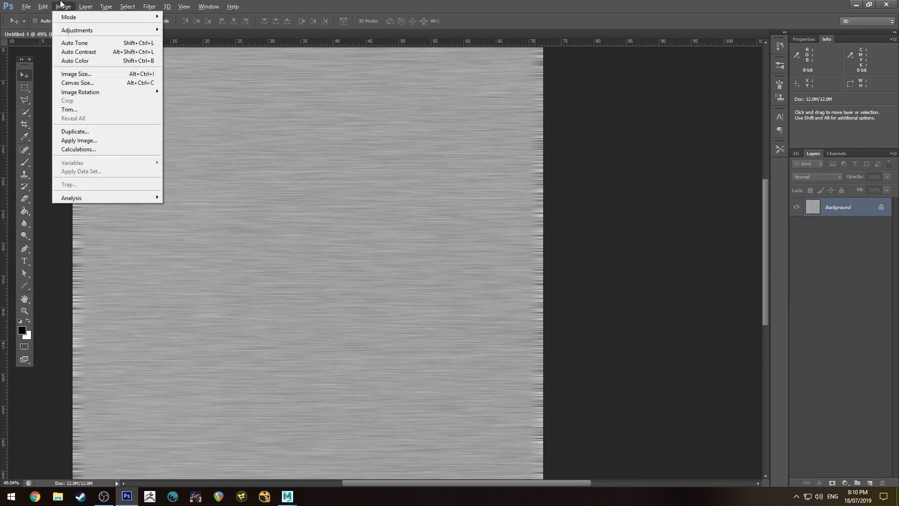
pyautogui.moveTo(77, 30)
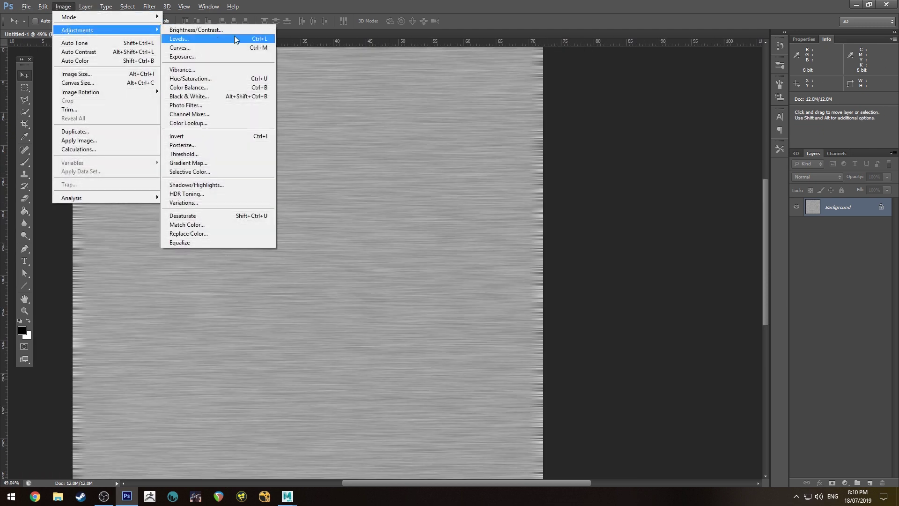
pyautogui.click(234, 29)
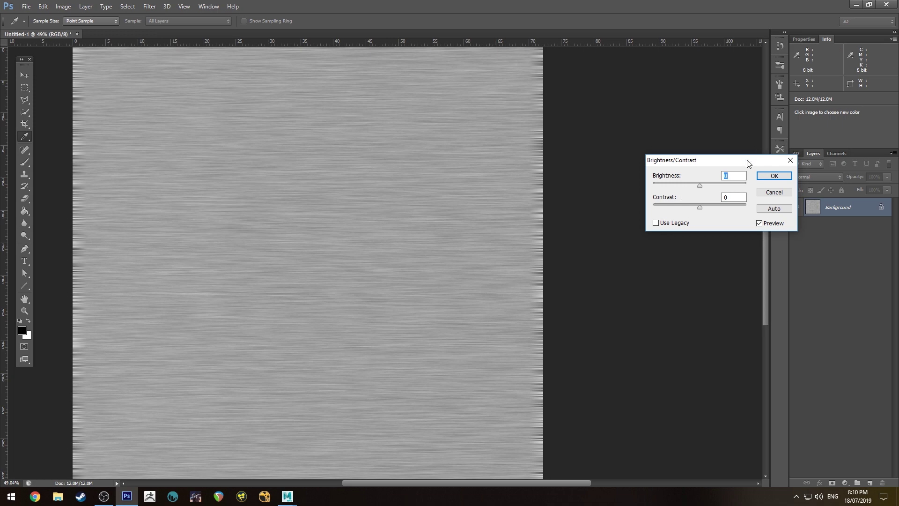
pyautogui.moveTo(535, 155); pyautogui.dragTo(605, 190)
pyautogui.moveTo(547, 156); pyautogui.dragTo(532, 152)
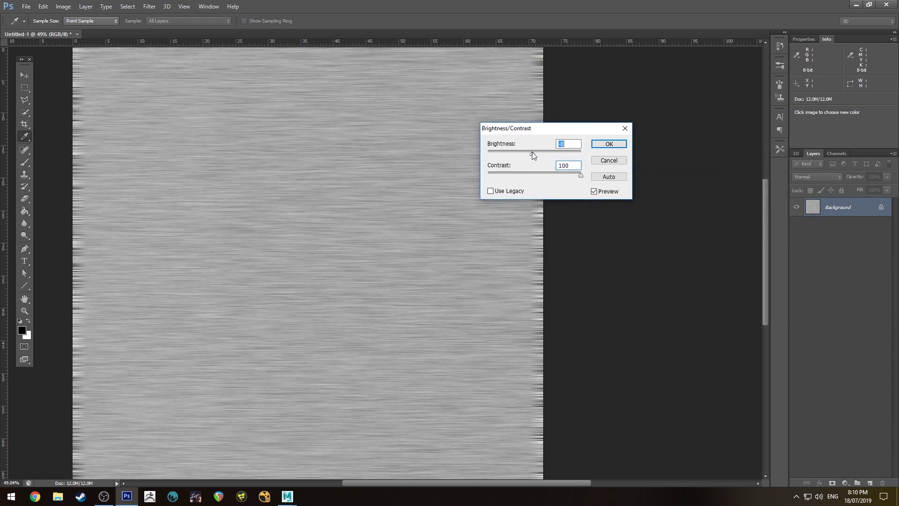
pyautogui.click(611, 145)
pyautogui.press('v')
# - Apply a second Brightness/Contrast adjustment that makes the streak texture a lighter grey
pyautogui.click(86, 6)
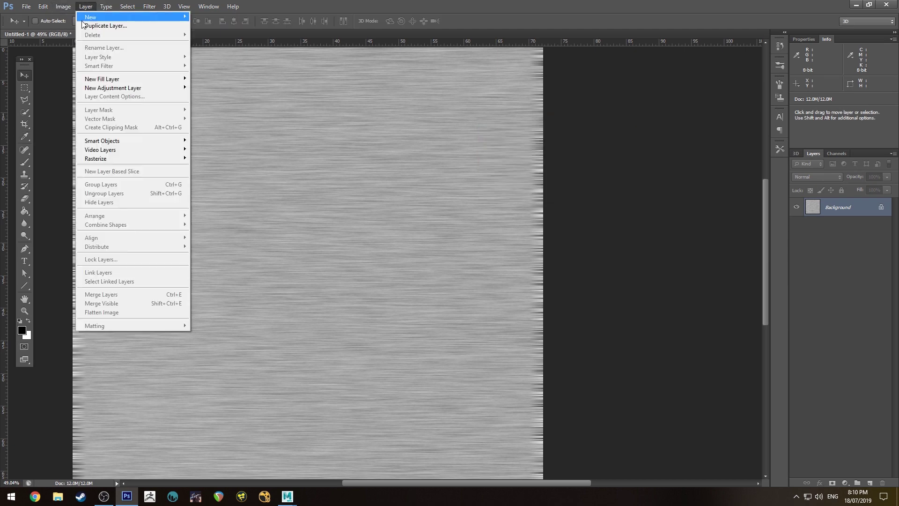
pyautogui.moveTo(63, 6)
pyautogui.moveTo(107, 30)
pyautogui.click(195, 30)
pyautogui.moveTo(532, 153); pyautogui.dragTo(536, 149)
pyautogui.click(600, 146)
# - Crop the canvas evenly about its centre to about 67.31 by 67.31, cutting off the ragged blurred edges
pyautogui.keyDown('alt'); pyautogui.scroll(-3, 388, 201); pyautogui.keyUp('alt')
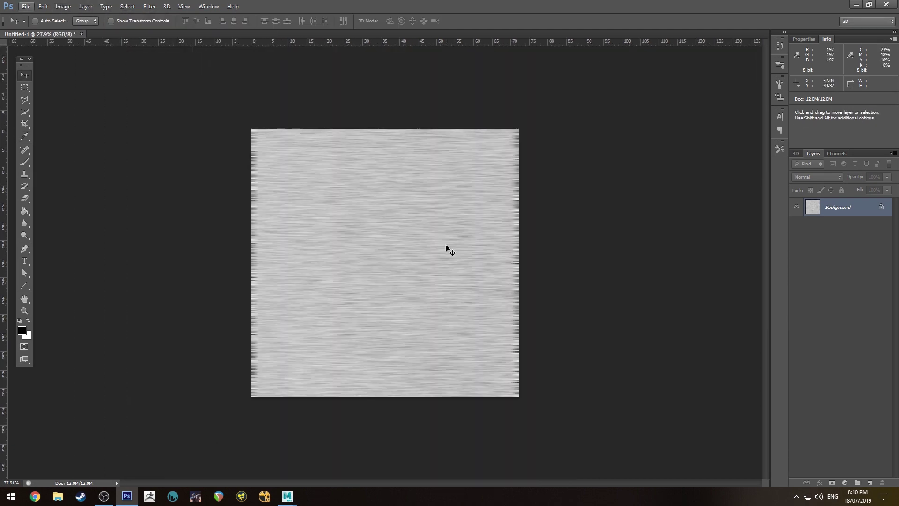
pyautogui.press('c')
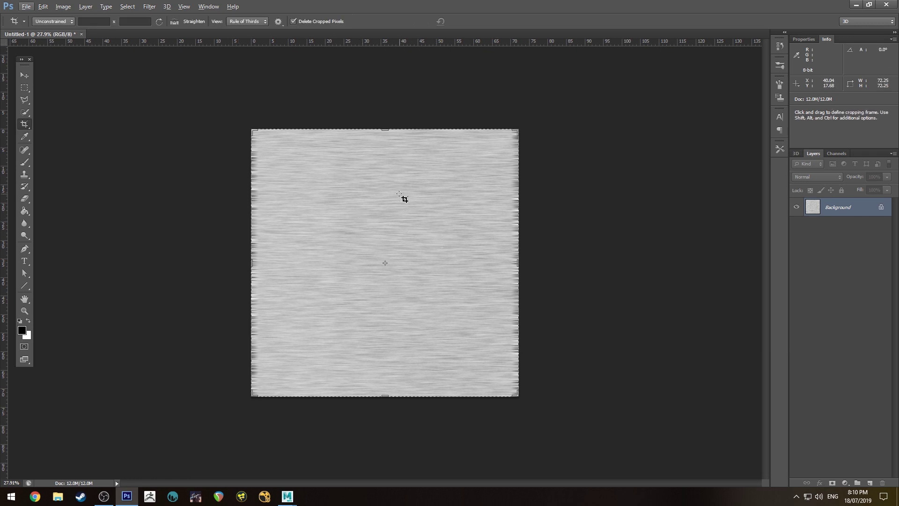
pyautogui.moveTo(518, 129)
pyautogui.keyDown('alt'); pyautogui.mouseDown()
pyautogui.moveTo(500, 146)
pyautogui.moveTo(518, 142)
pyautogui.moveTo(509, 138)
pyautogui.mouseUp(); pyautogui.keyUp('alt')
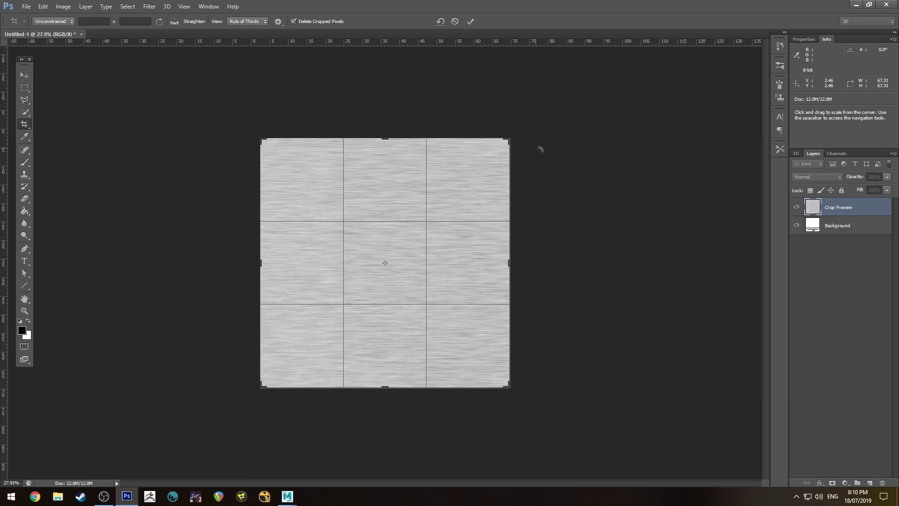
pyautogui.click(470, 21)
pyautogui.press('v')
# - Examine the cropped streak texture up close and as a whole for streak detail and clean edges
pyautogui.keyDown('alt'); pyautogui.scroll(5, 371, 265); pyautogui.keyUp('alt')
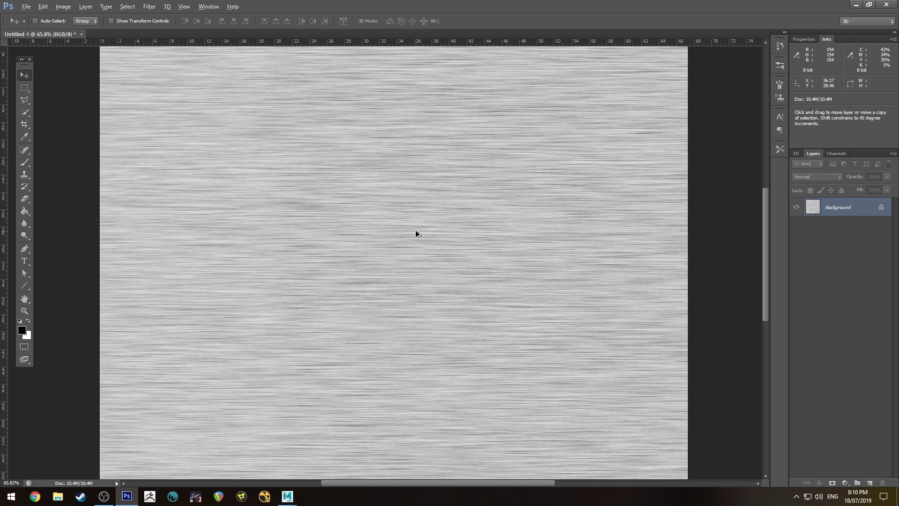
pyautogui.keyDown('alt'); pyautogui.scroll(1, 416, 229); pyautogui.keyUp('alt')
pyautogui.keyDown('alt'); pyautogui.scroll(-4, 416, 229); pyautogui.keyUp('alt')
pyautogui.keyDown('alt'); pyautogui.scroll(3, 415, 216); pyautogui.keyUp('alt')
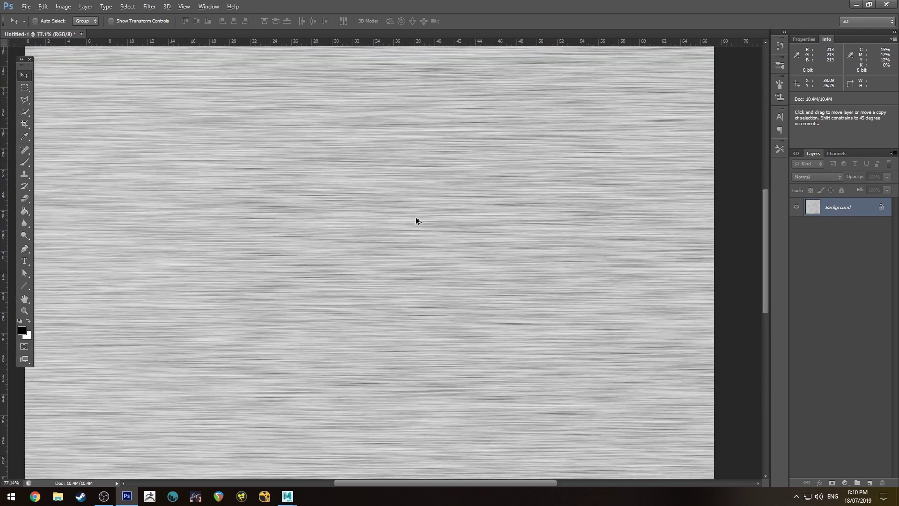
pyautogui.keyDown('alt'); pyautogui.scroll(-2, 330, 192); pyautogui.keyUp('alt')
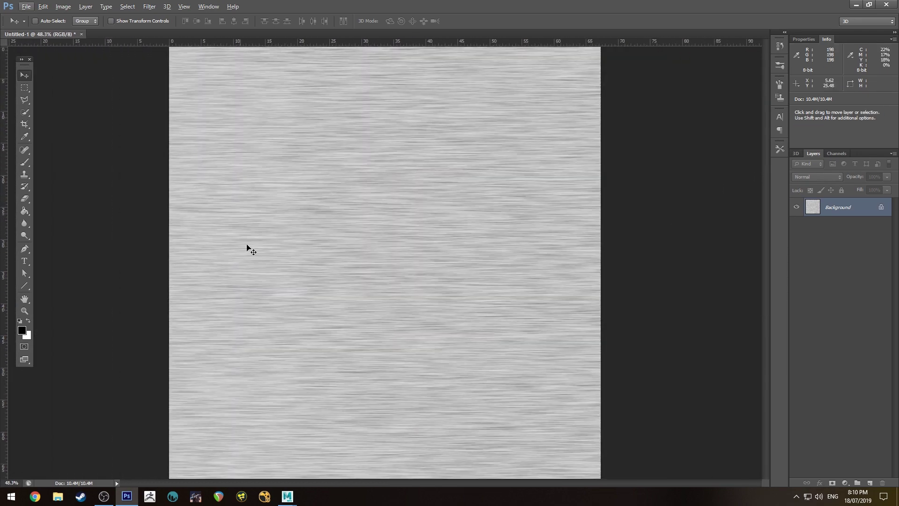
pyautogui.keyDown('alt'); pyautogui.scroll(2, 166, 236); pyautogui.keyUp('alt')
pyautogui.keyDown('alt'); pyautogui.scroll(3, 176, 229); pyautogui.keyUp('alt')
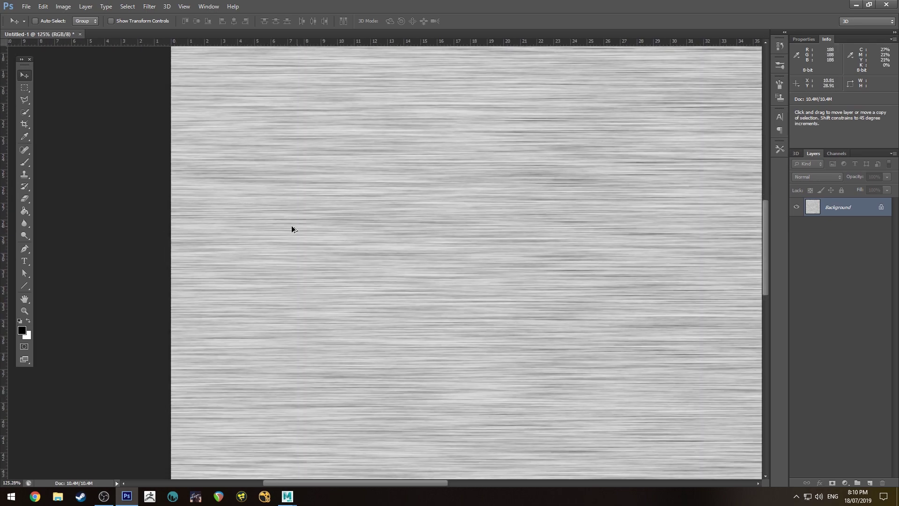
pyautogui.keyDown('alt'); pyautogui.scroll(-4, 249, 210); pyautogui.keyUp('alt')
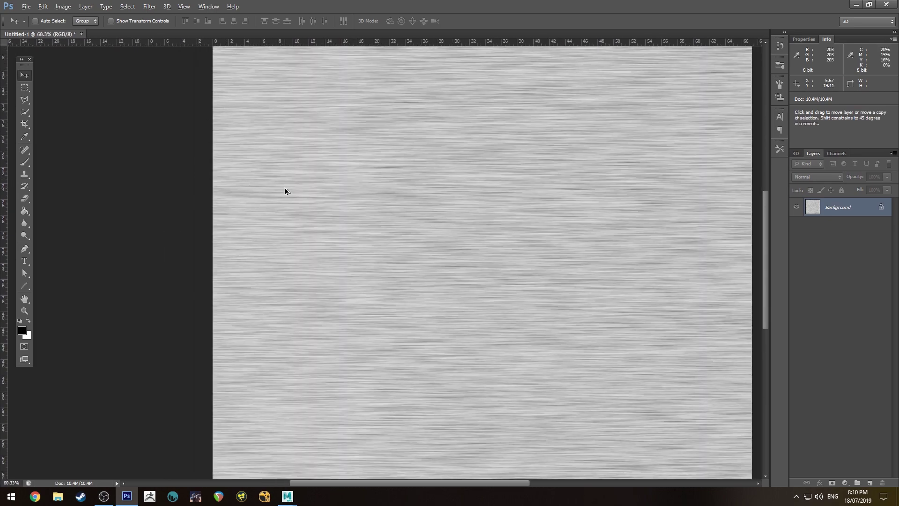
pyautogui.keyDown('alt'); pyautogui.scroll(-2, 258, 133); pyautogui.keyUp('alt')
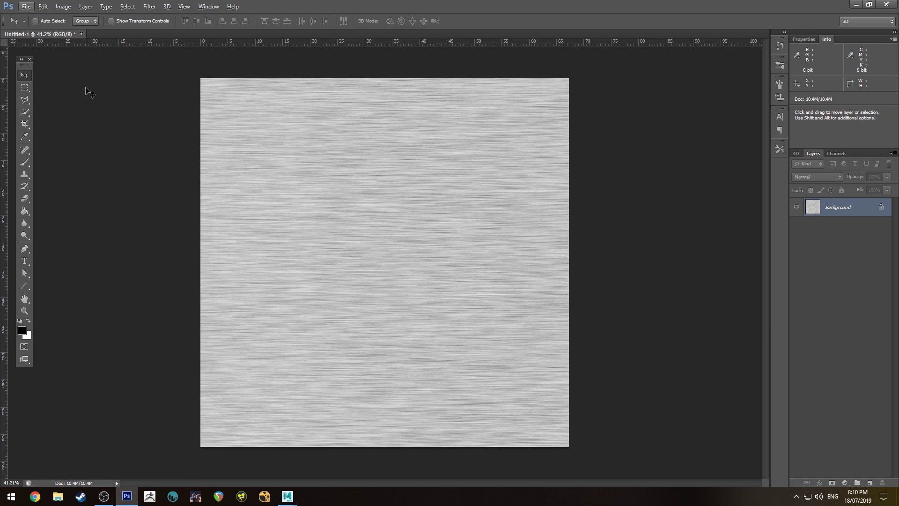
# - Open the Save As dialog for the streak texture
pyautogui.click(25, 6)
pyautogui.click(61, 118)
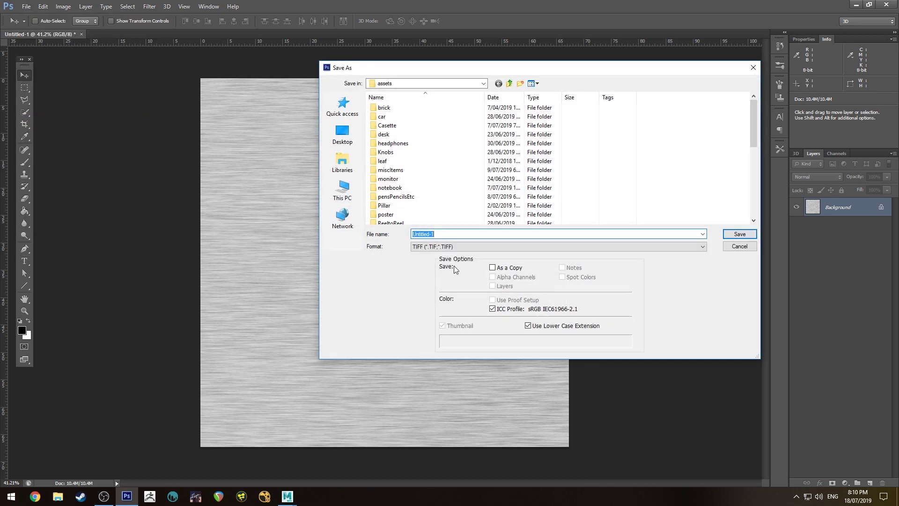
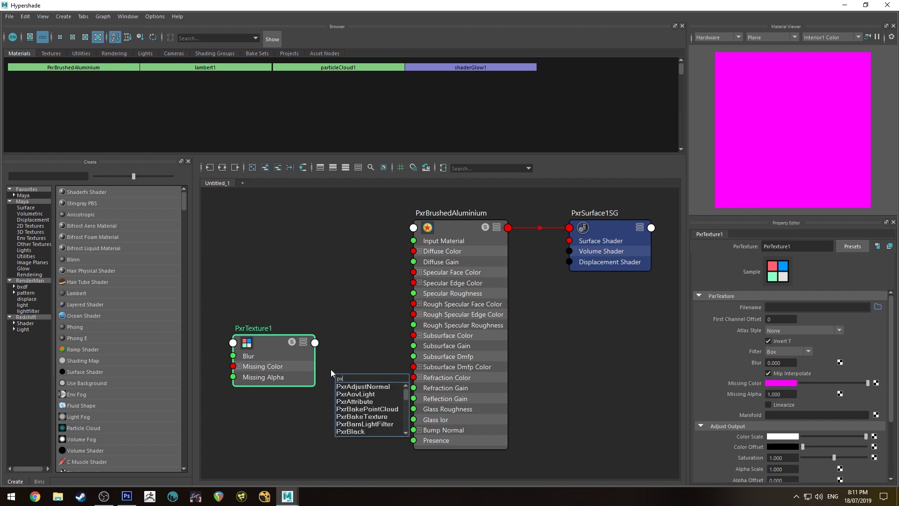
# - Add a PxrBump node, feeding PxrTexture1's Result A into its Input Bump and its Result N into the material's Bump Normal
pyautogui.press('Return')
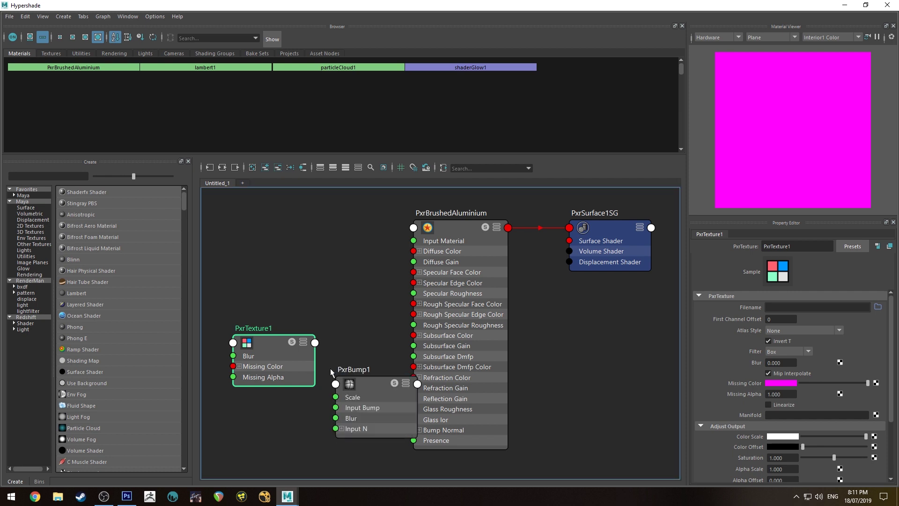
pyautogui.press('3')
pyautogui.moveTo(268, 347); pyautogui.dragTo(259, 335)
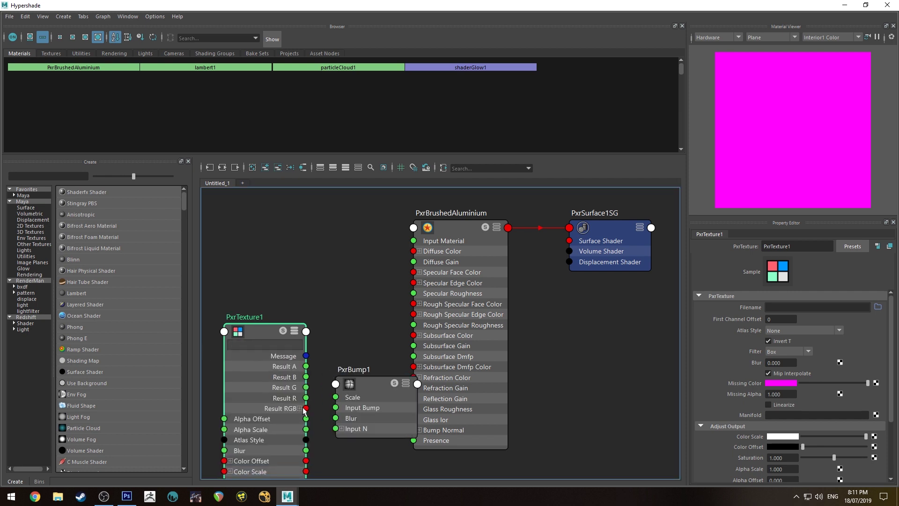
pyautogui.moveTo(306, 367); pyautogui.dragTo(335, 407)
pyautogui.moveTo(401, 415); pyautogui.dragTo(414, 430)
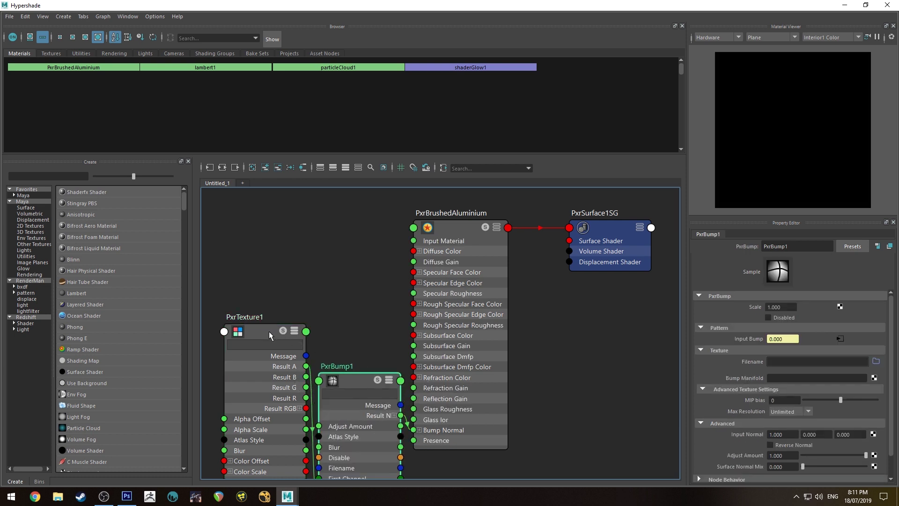
# - On PxrBrushedAluminium, set diffuse gain to 0, specular Fresnel mode to Physical, and edge color and extinction coefficient to white
pyautogui.click(456, 313)
pyautogui.click(802, 327)
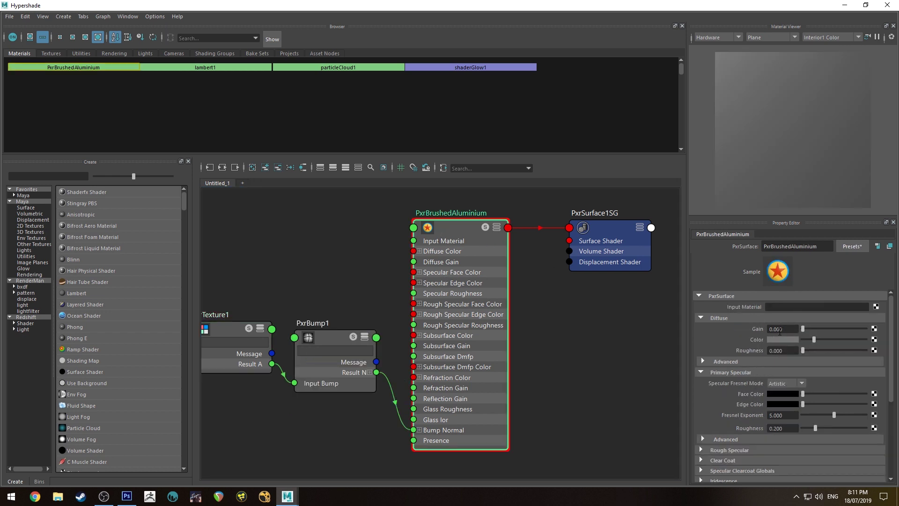
pyautogui.click(801, 384)
pyautogui.click(782, 401)
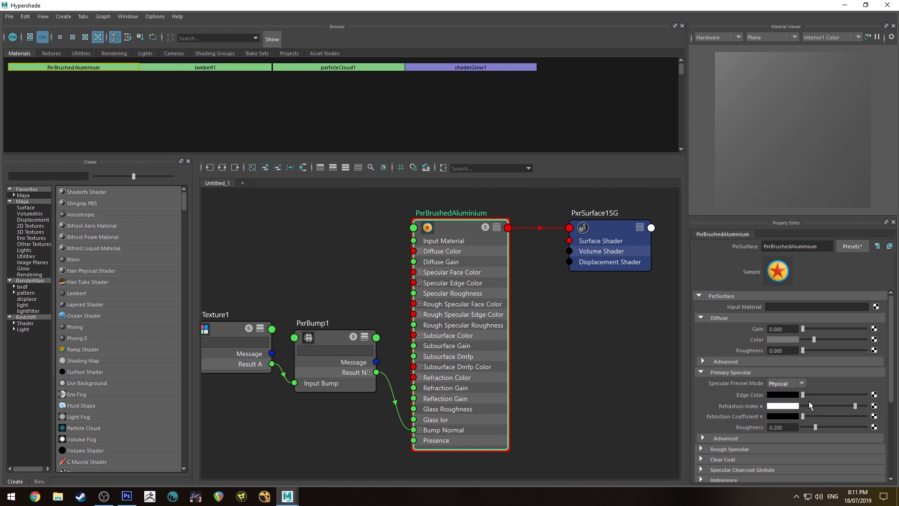
pyautogui.click(865, 395)
pyautogui.click(865, 416)
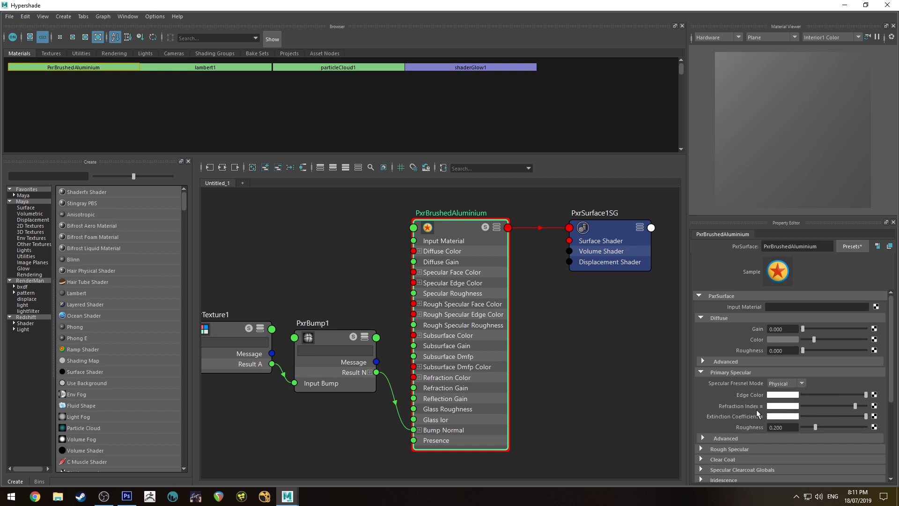
# - Tint the primary specular refraction index pale yellow and set the specular roughness to 0.600
pyautogui.click(793, 406)
pyautogui.click(882, 398)
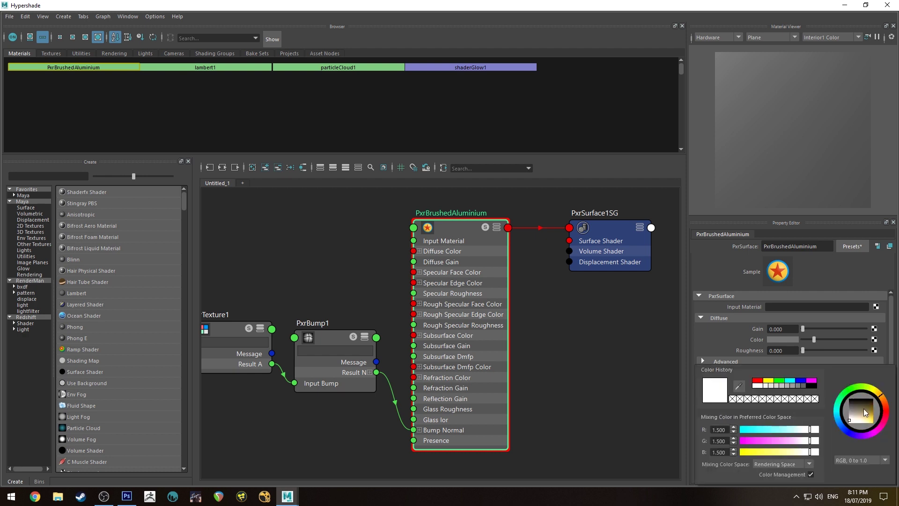
pyautogui.moveTo(853, 416); pyautogui.dragTo(857, 418)
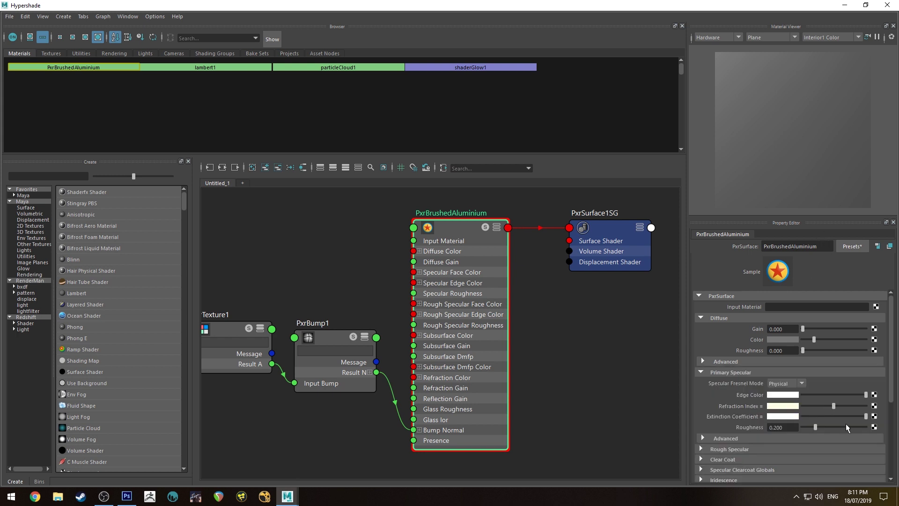
pyautogui.click(793, 427)
pyautogui.press('BackSpace')
pyautogui.press('Return')
# - Select the cylinder in the viewport and assign the PxrBrushedAluminium material to it from Hypershade
pyautogui.click(843, 6)
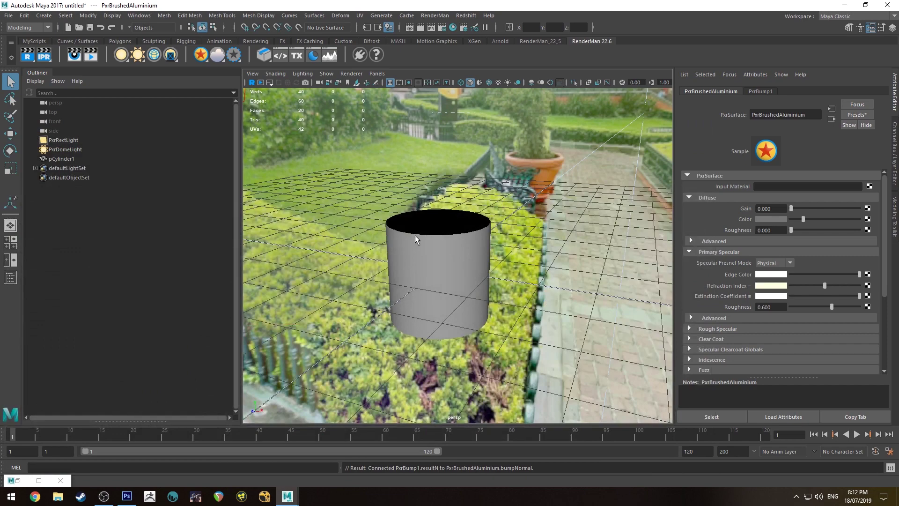
pyautogui.keyDown('alt'); pyautogui.moveTo(412, 223); pyautogui.dragTo(429, 216); pyautogui.keyUp('alt')
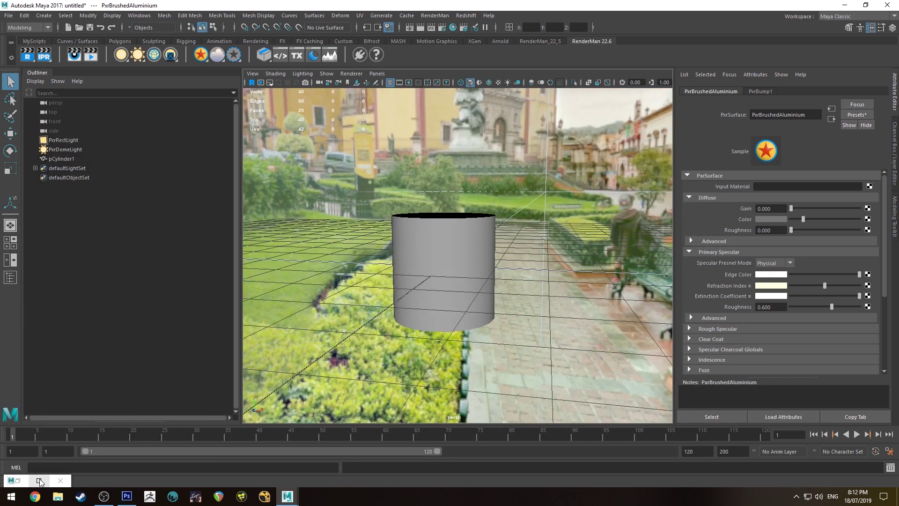
pyautogui.click(16, 480)
pyautogui.moveTo(483, 5); pyautogui.dragTo(898, 56)
pyautogui.click(404, 222)
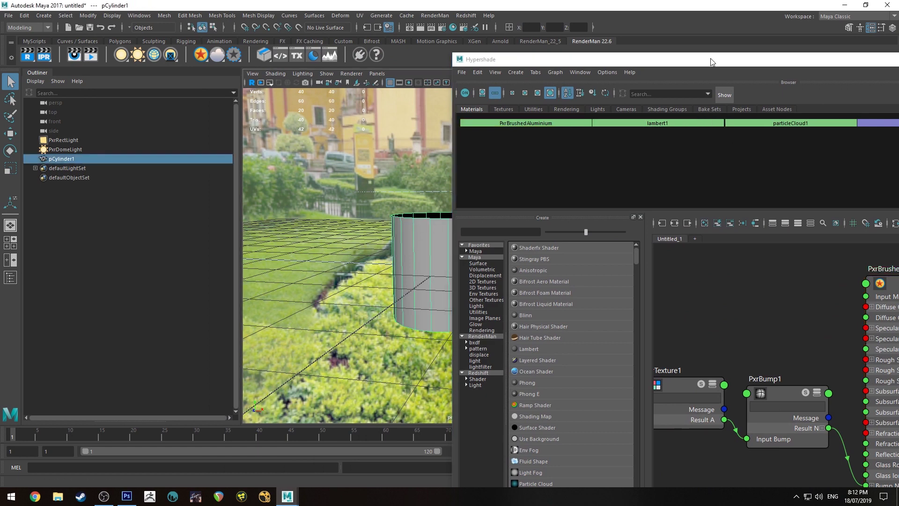
pyautogui.moveTo(712, 60); pyautogui.dragTo(481, 35)
pyautogui.moveTo(679, 253); pyautogui.dragTo(680, 223, button='right')
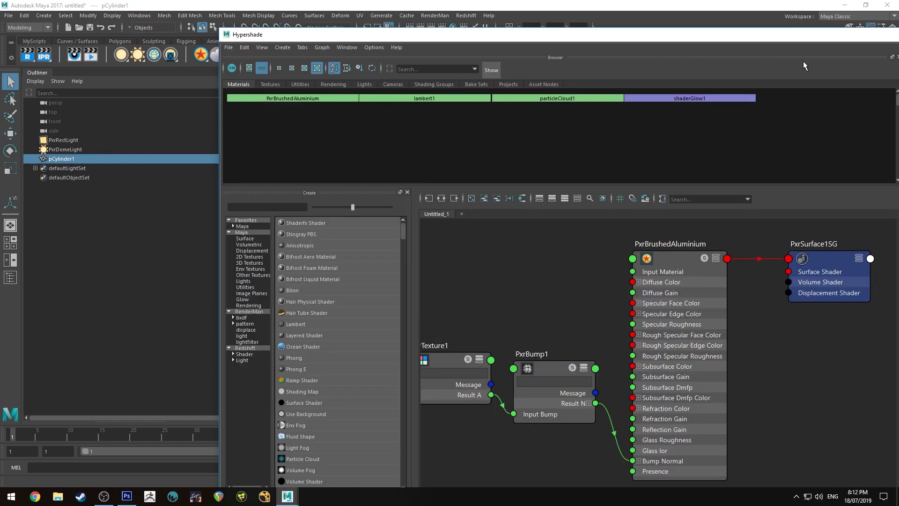
pyautogui.moveTo(803, 36); pyautogui.dragTo(777, 1)
# - Load brushedPatternHori.tif from the assets folder as the PxrTexture1 image file
pyautogui.click(878, 305)
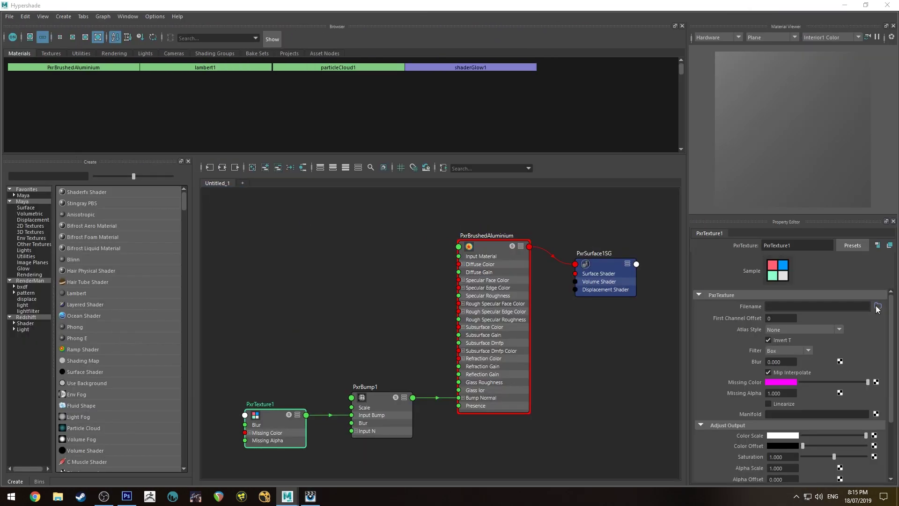
pyautogui.scroll(-15, 280, 266)
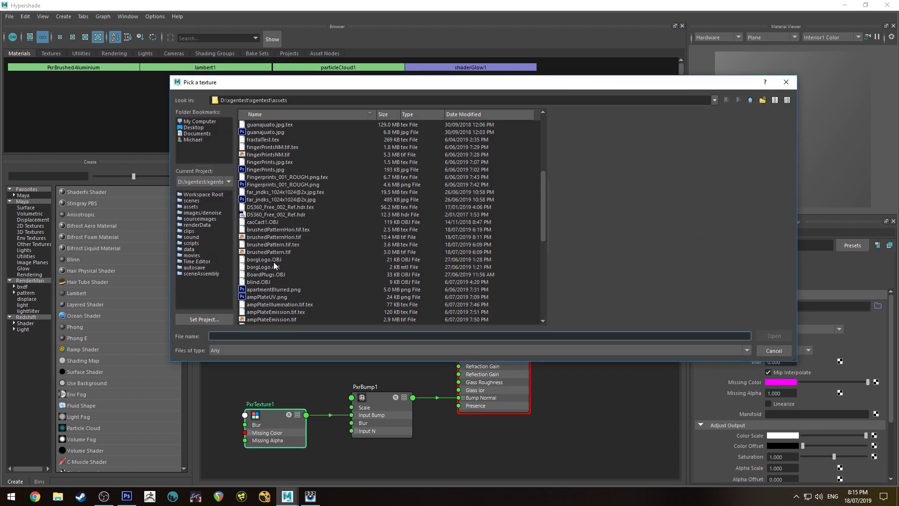
pyautogui.scroll(9, 297, 180)
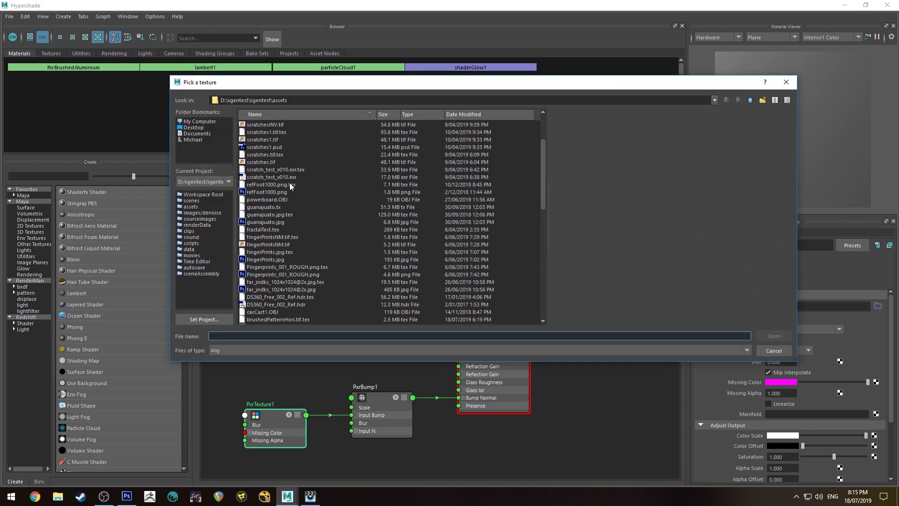
pyautogui.scroll(-6, 264, 209)
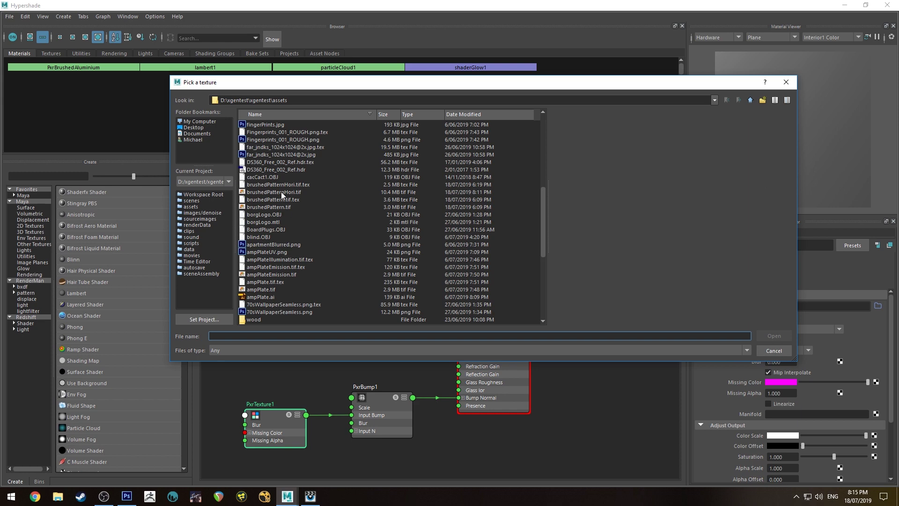
pyautogui.click(281, 192)
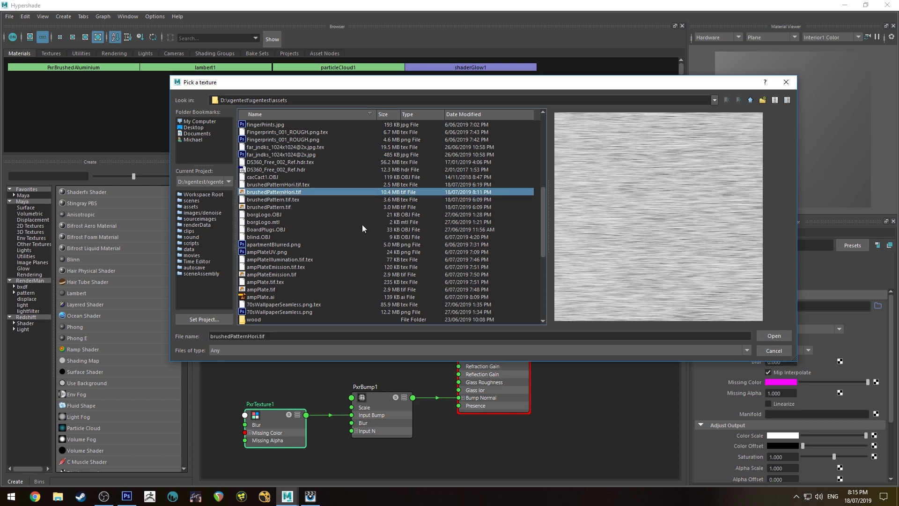
pyautogui.click(775, 335)
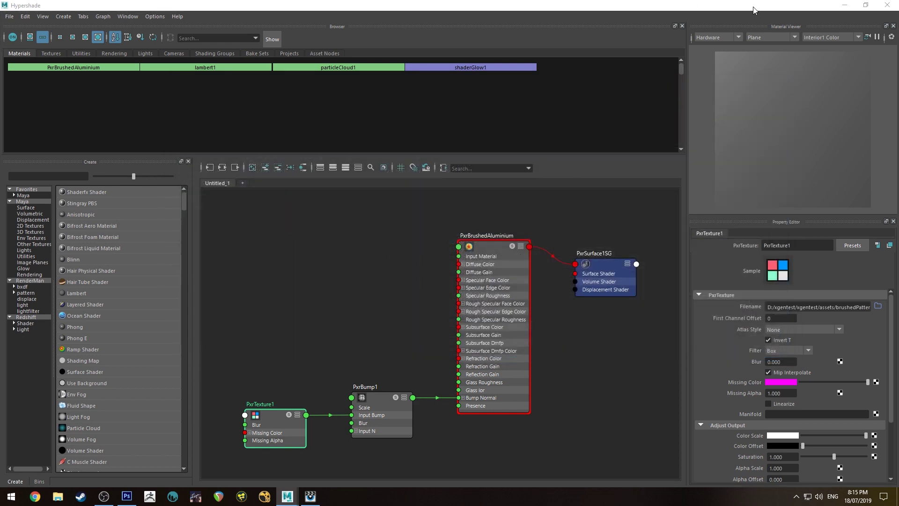
# - Move the Hypershade window out of the way and select the PxrRectLight in the scene to examine its attributes
pyautogui.doubleClick(753, 9)
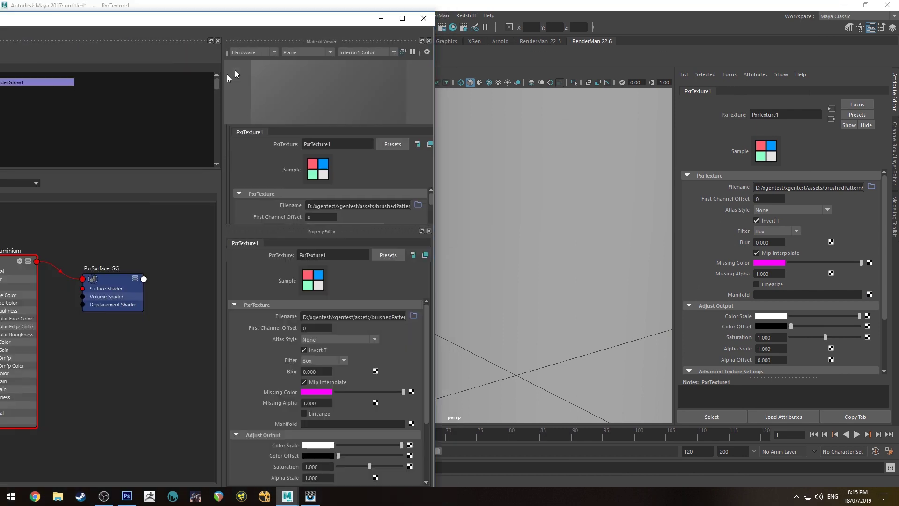
pyautogui.moveTo(356, 17); pyautogui.dragTo(14, 57)
pyautogui.click(81, 57)
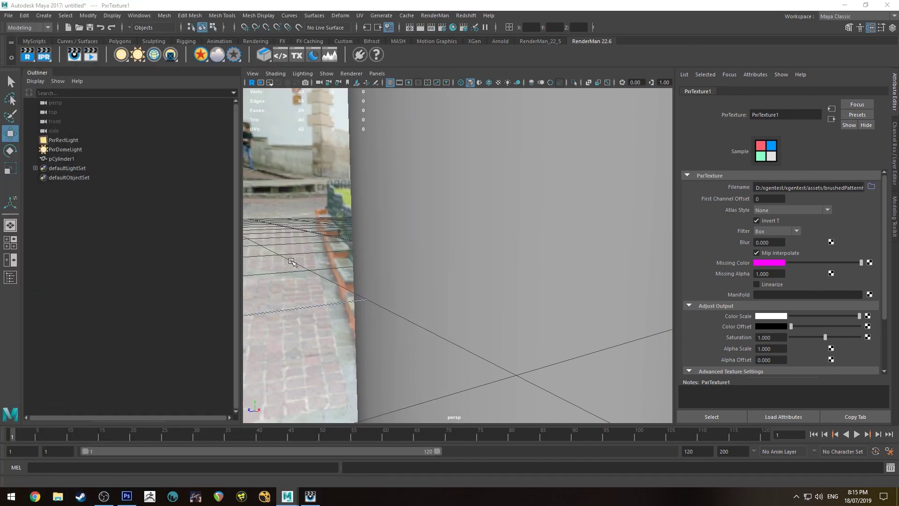
pyautogui.click(383, 209)
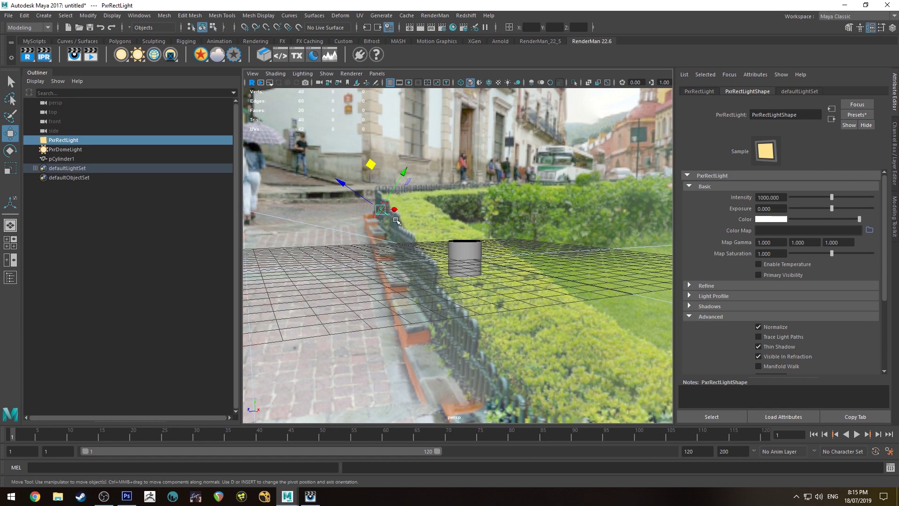
pyautogui.scroll(4, 486, 262)
pyautogui.scroll(5, 486, 262)
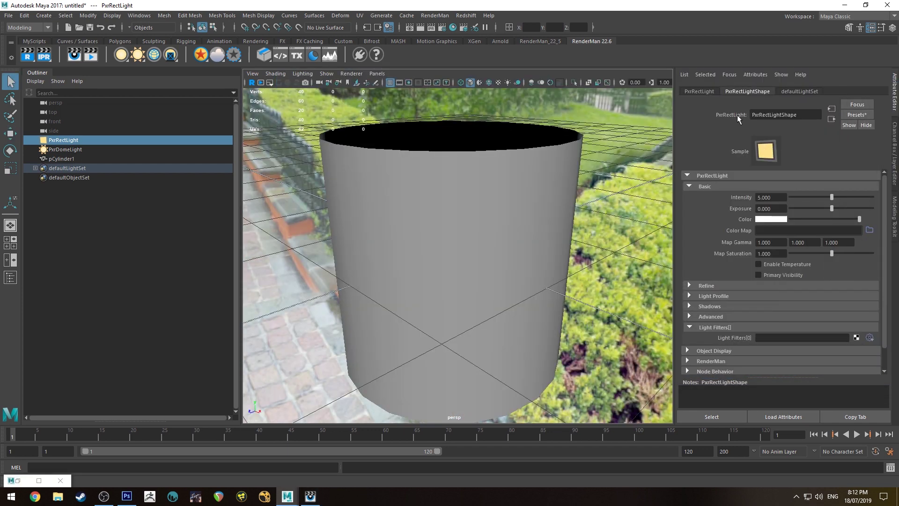
# - Set the cylinder shape's RenderMan subdivision scheme to Catmull-Clark
pyautogui.click(447, 206)
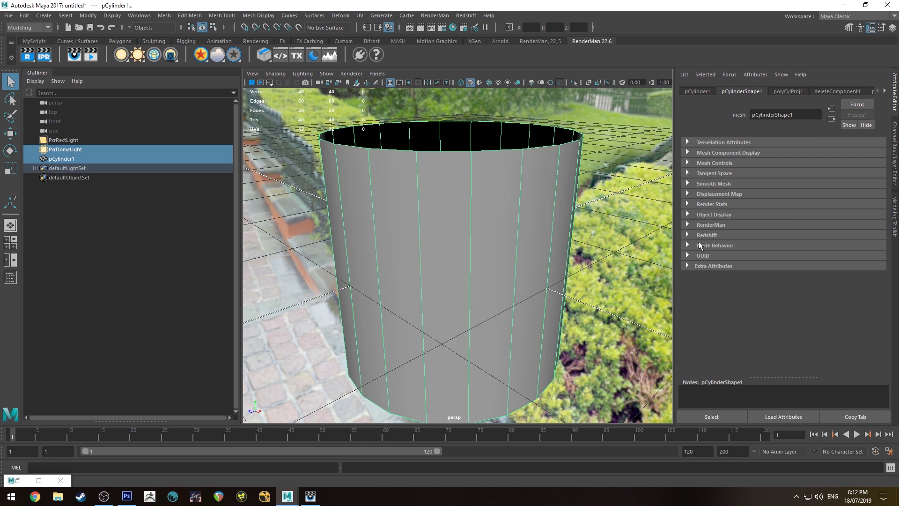
pyautogui.click(695, 224)
pyautogui.scroll(-3, 721, 235)
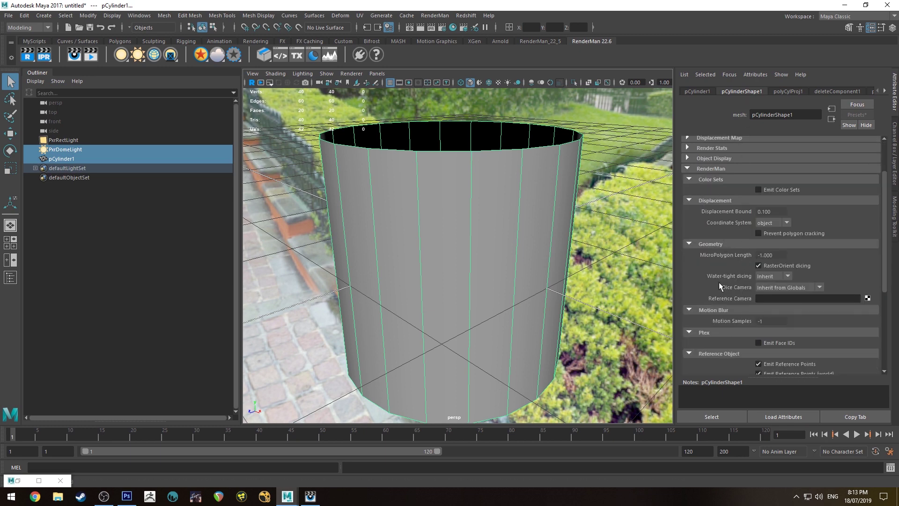
pyautogui.scroll(-4, 717, 274)
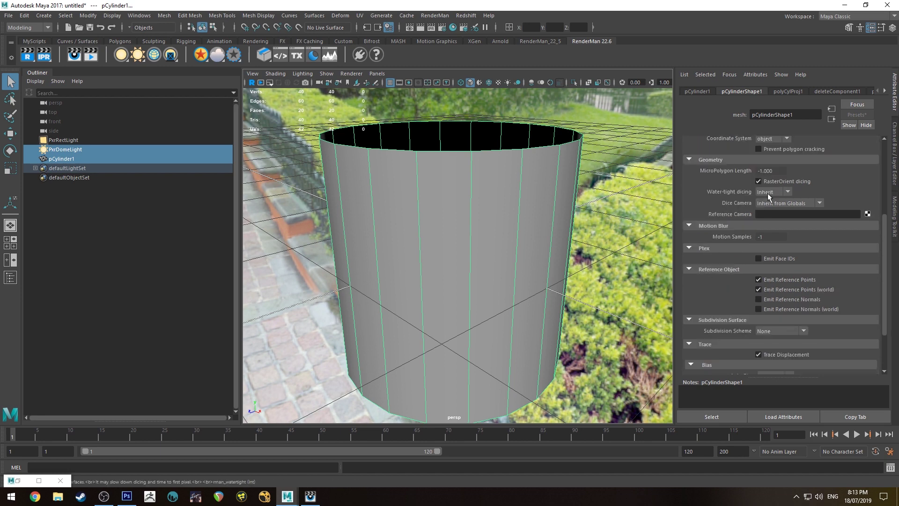
pyautogui.scroll(-2, 739, 309)
pyautogui.click(768, 303)
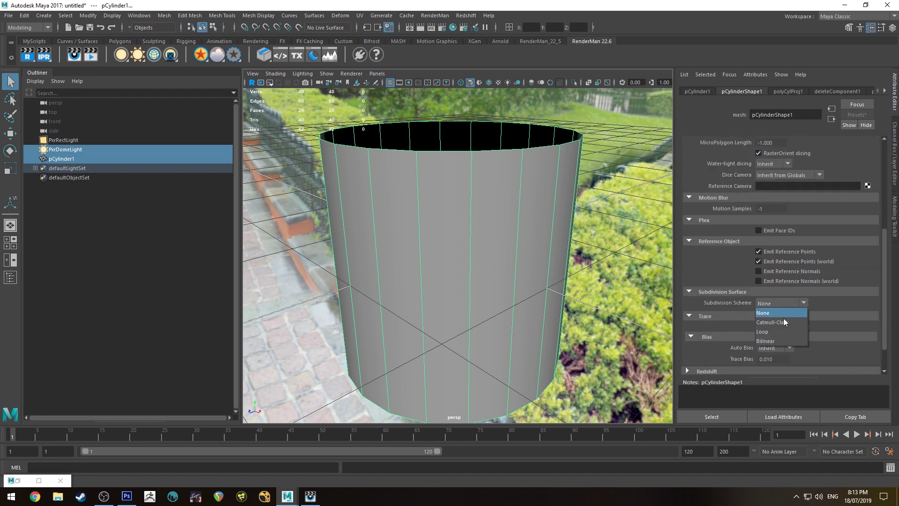
pyautogui.click(780, 317)
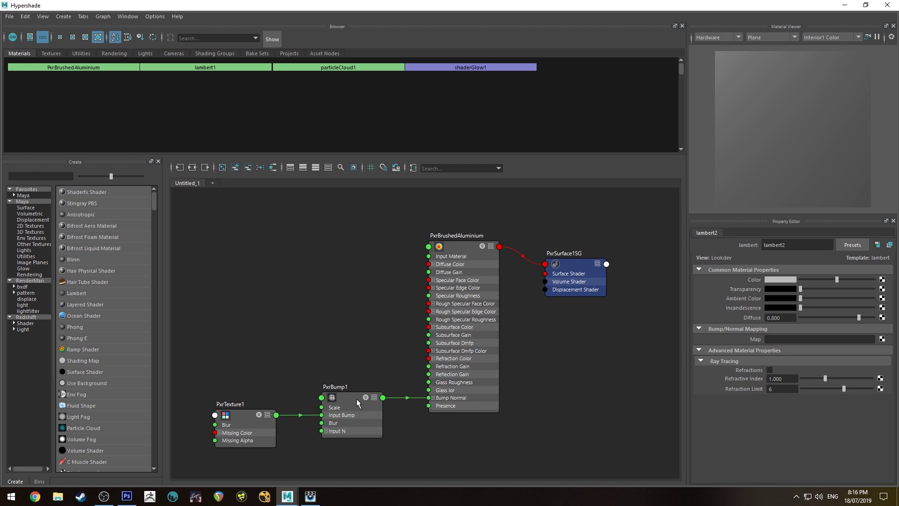
# - Connect the PxrBump1 output to the Specular Bump Normal input of PxrBrushedAluminium
pyautogui.click(355, 398)
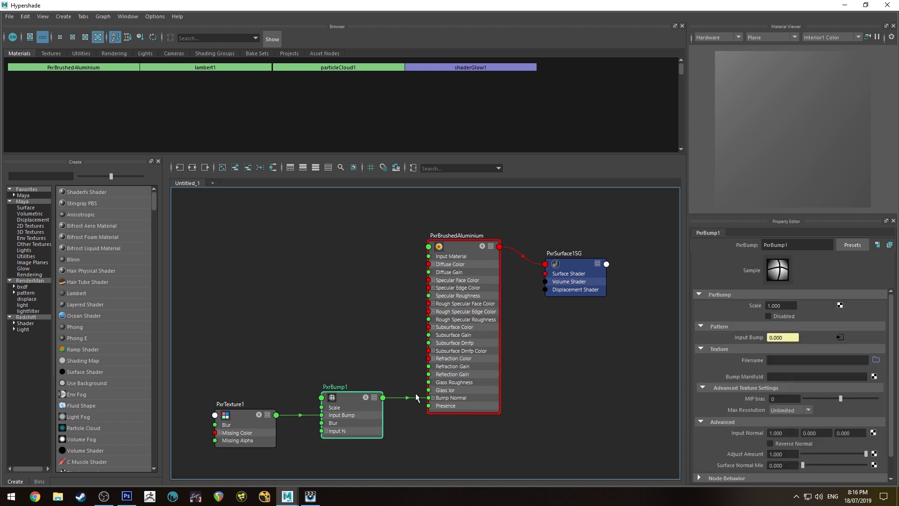
pyautogui.moveTo(416, 397); pyautogui.dragTo(428, 247)
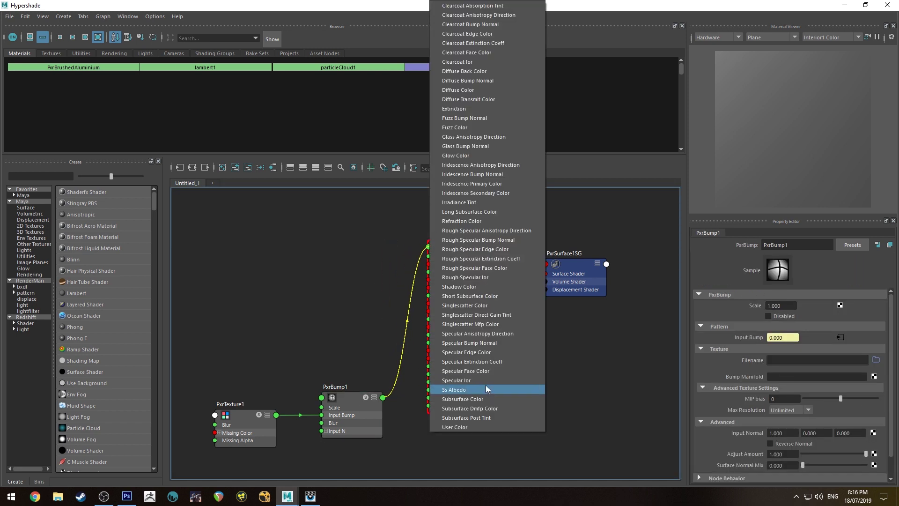
pyautogui.click(486, 342)
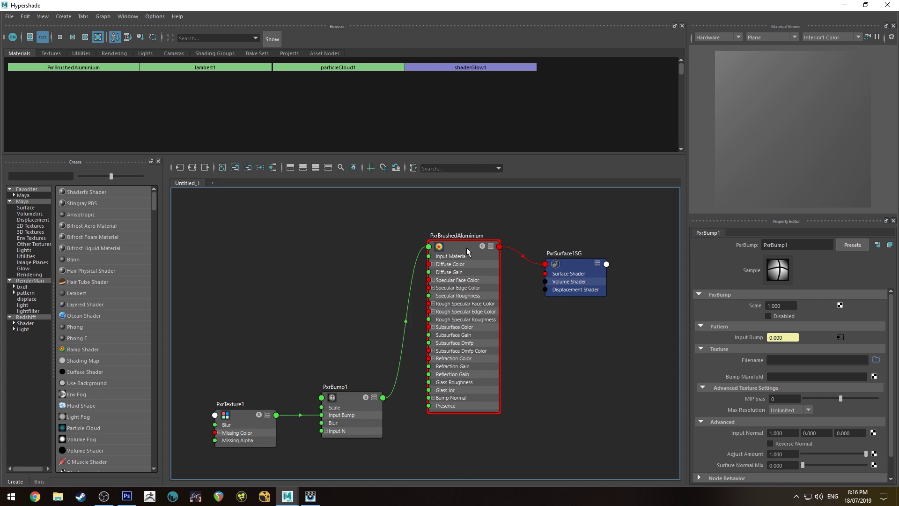
# - Set the PxrBump1 scale to 0.01
pyautogui.click(349, 407)
pyautogui.click(779, 305)
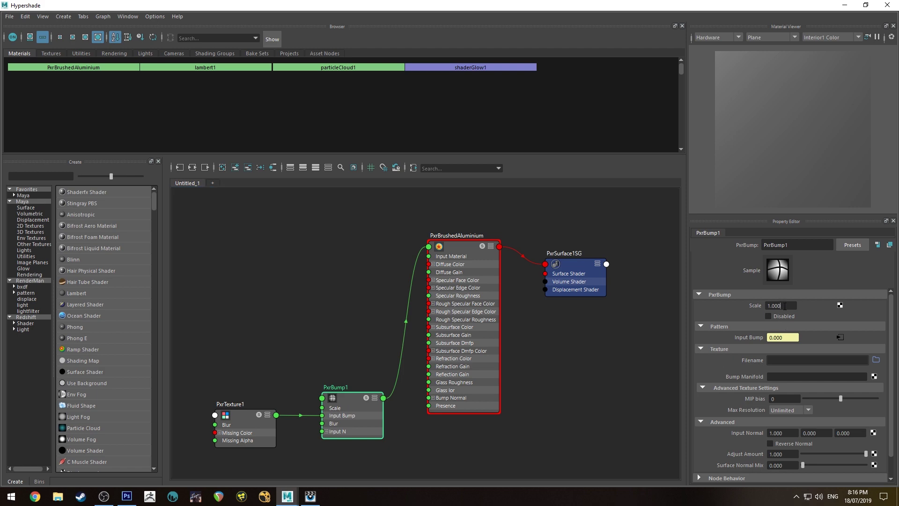
pyautogui.write('0.01')
pyautogui.press('Return')
# - Render the cylinder with the specular bump and compare the result with the previous render in the catalog
pyautogui.click(845, 5)
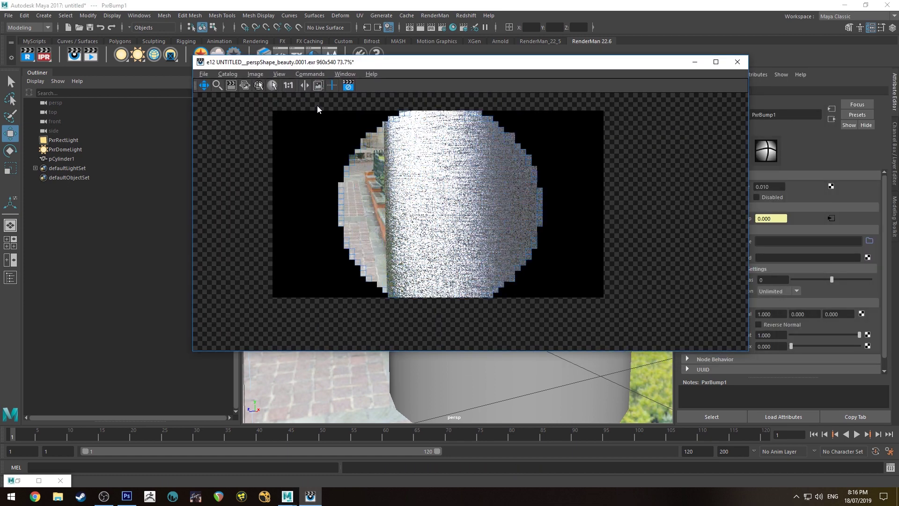
pyautogui.hotkey('ctrl', 'k')
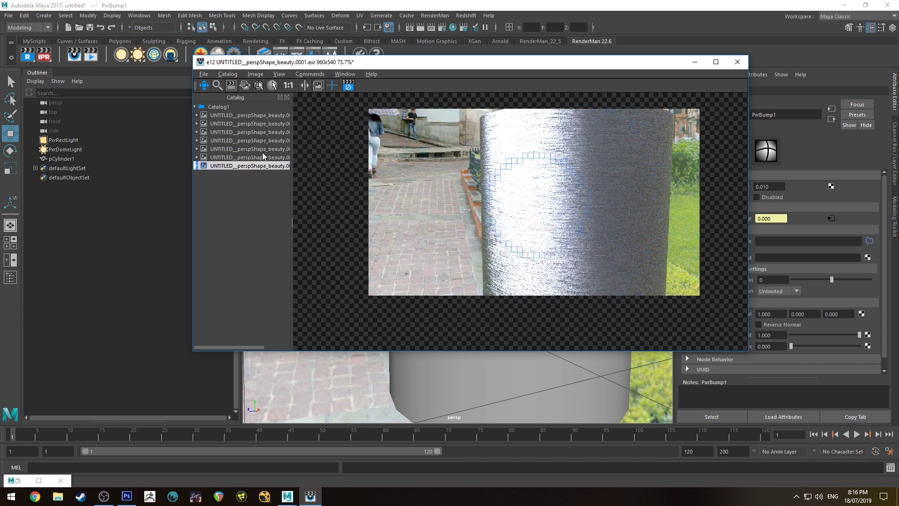
pyautogui.click(263, 157)
pyautogui.click(265, 165)
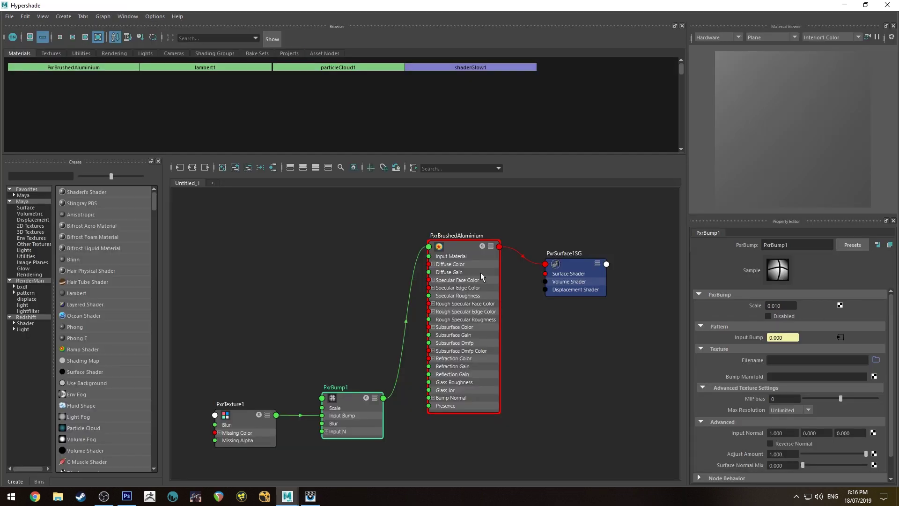
# - Open the advanced primary specular settings of PxrBrushedAluminium to examine the bump connection
pyautogui.click(480, 276)
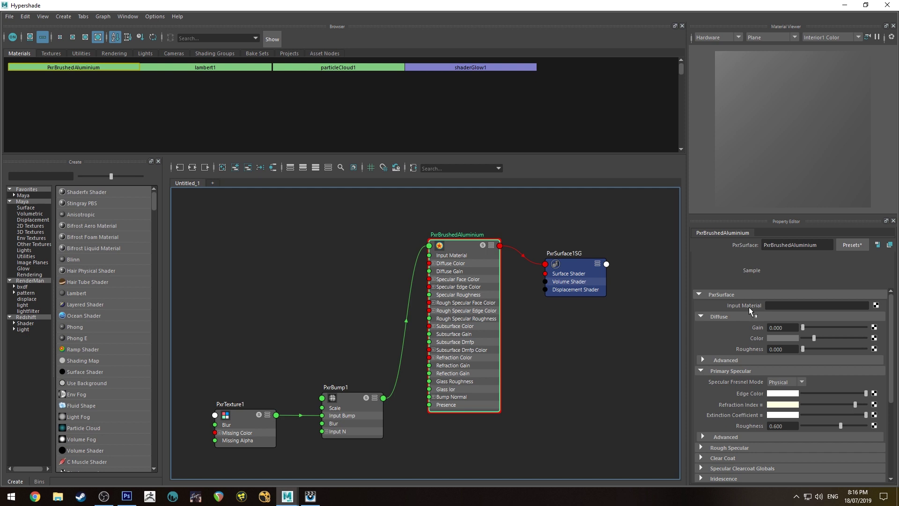
pyautogui.scroll(-3, 749, 308)
pyautogui.click(722, 352)
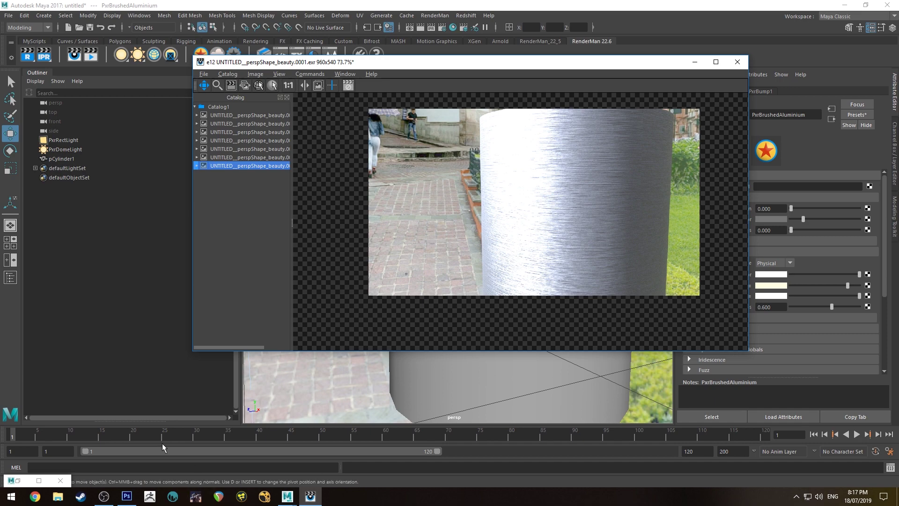
# - Add a PxrManifold2D node to the Hypershade graph beside PxrTexture1
pyautogui.click(17, 480)
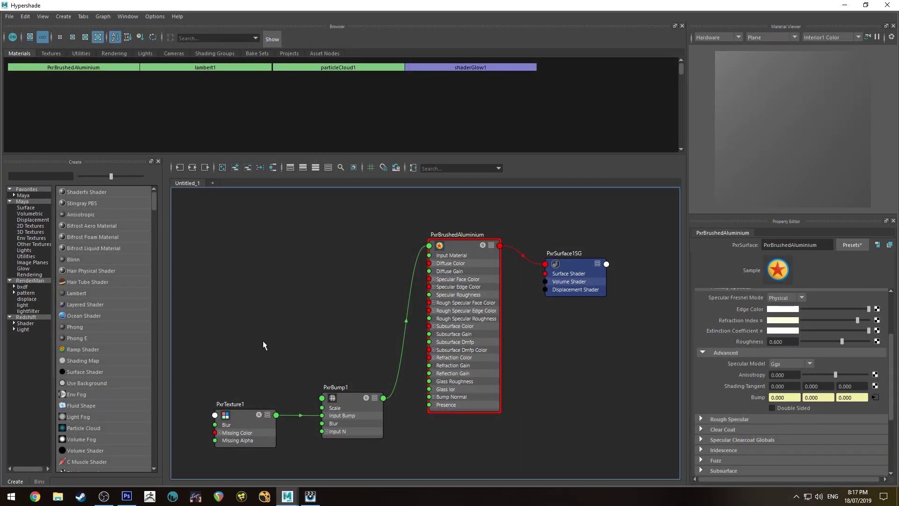
pyautogui.keyDown('alt'); pyautogui.moveTo(263, 346); pyautogui.dragTo(402, 232, button='middle'); pyautogui.keyUp('alt')
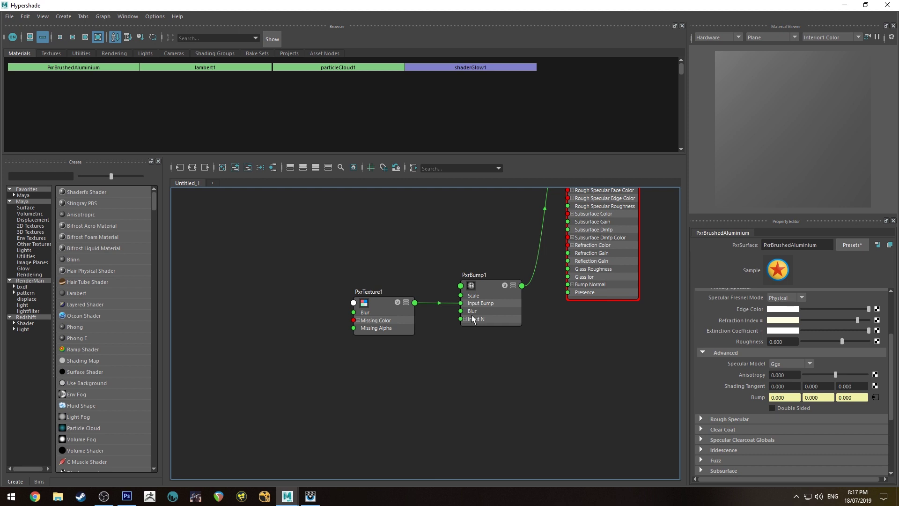
pyautogui.doubleClick(381, 293)
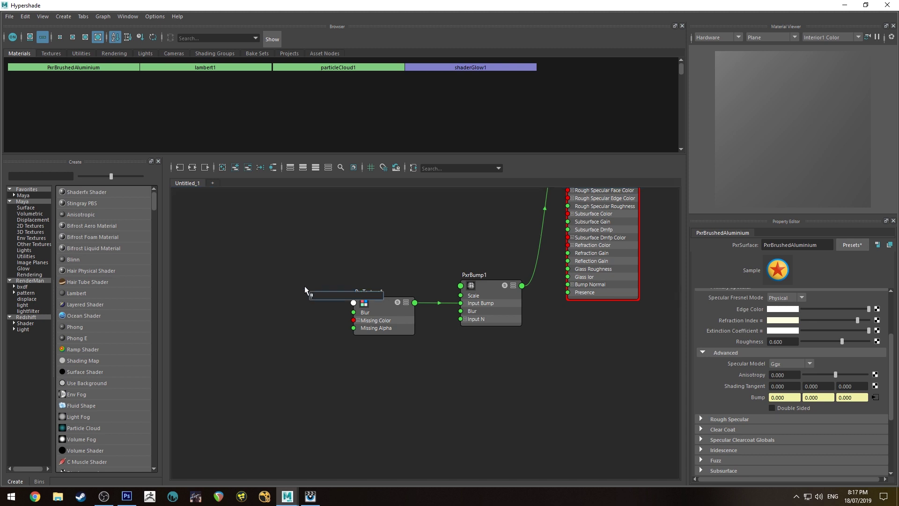
pyautogui.write('manifold')
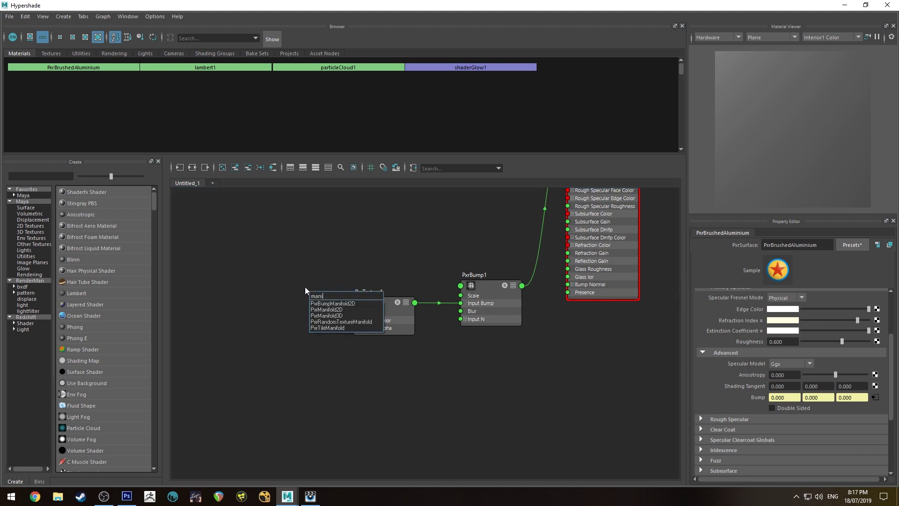
pyautogui.press('Down')
pyautogui.press('Down')
pyautogui.press('Return')
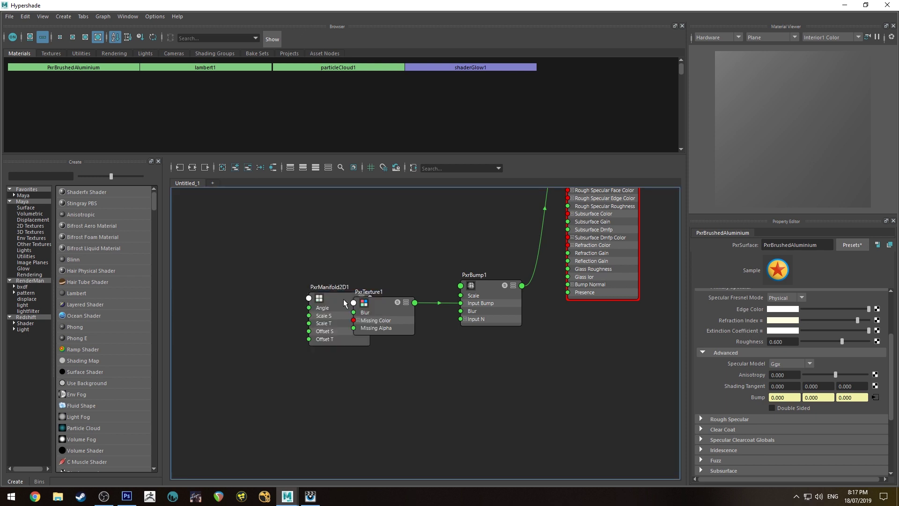
# - Connect the PxrManifold2D1 Result output to the Manifold input of PxrTexture1
pyautogui.moveTo(342, 294)
pyautogui.mouseDown()
pyautogui.moveTo(265, 294)
pyautogui.moveTo(356, 306)
pyautogui.mouseUp()
pyautogui.press('3')
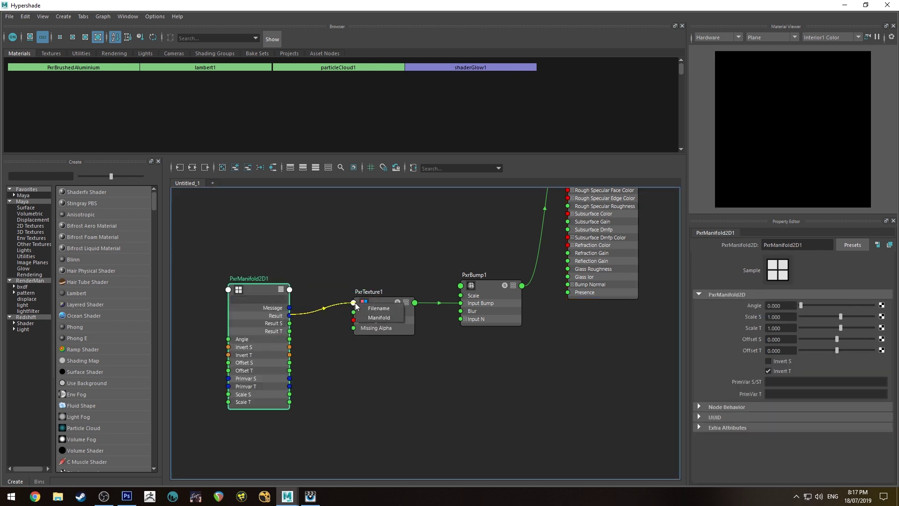
pyautogui.click(379, 317)
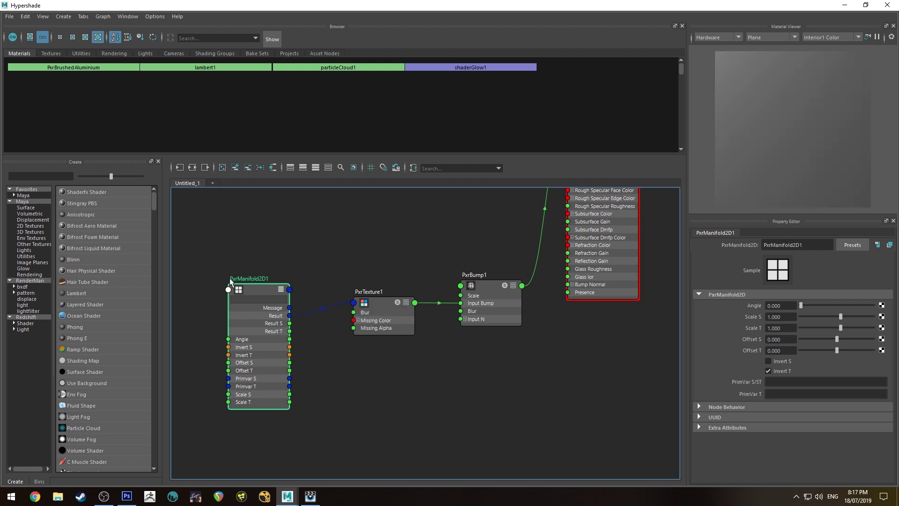
# - Set Scale S and Scale T of PxrManifold2D1 to 5
pyautogui.click(795, 316)
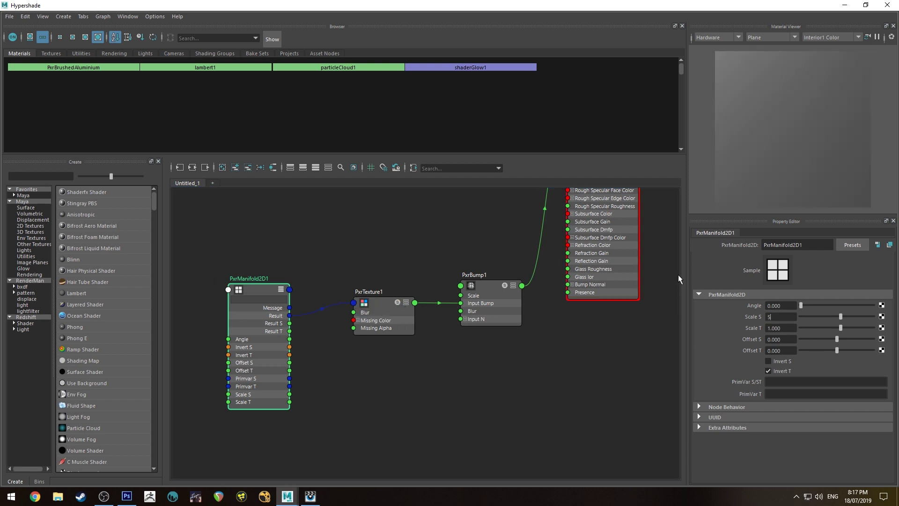
pyautogui.write('5')
pyautogui.press('Tab')
pyautogui.click(785, 330)
pyautogui.write('5')
pyautogui.press('Return')
# - Render the cylinder with the tiled texture, compare it with the previous render and inspect the brushed surface up close
pyautogui.click(845, 6)
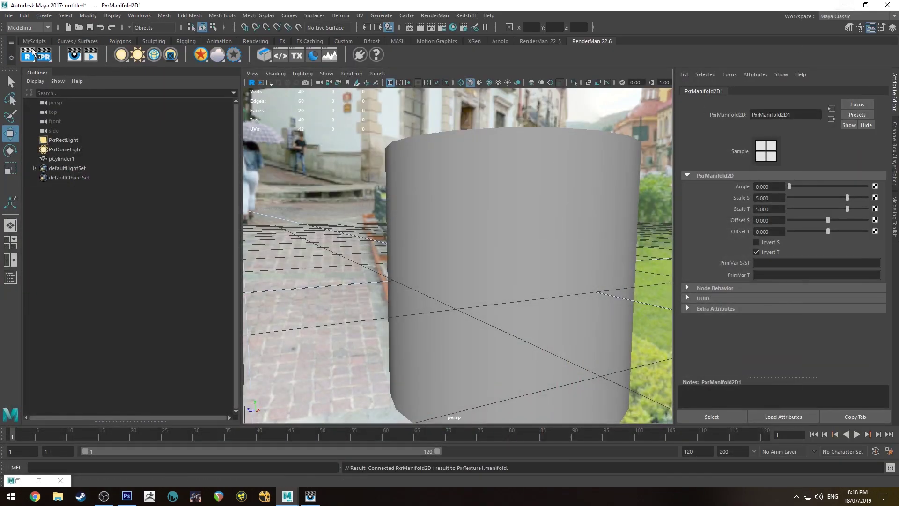
pyautogui.click(310, 497)
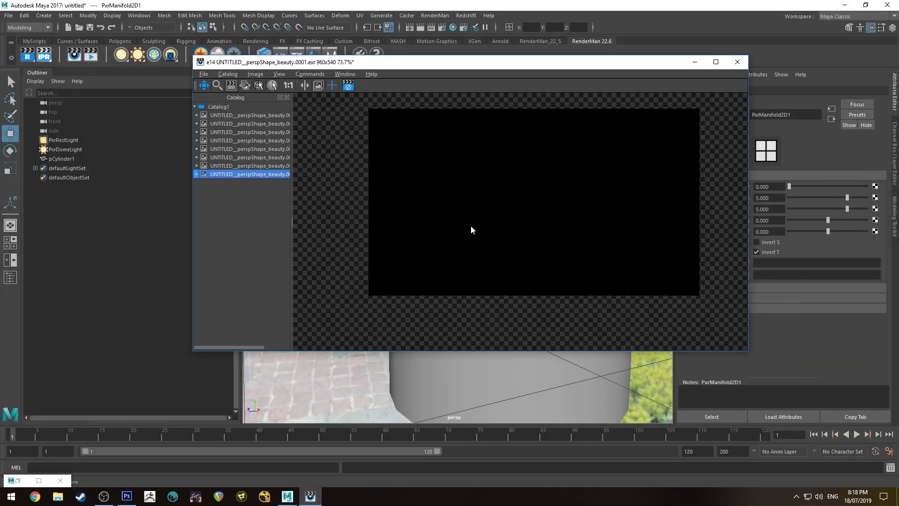
pyautogui.click(249, 165)
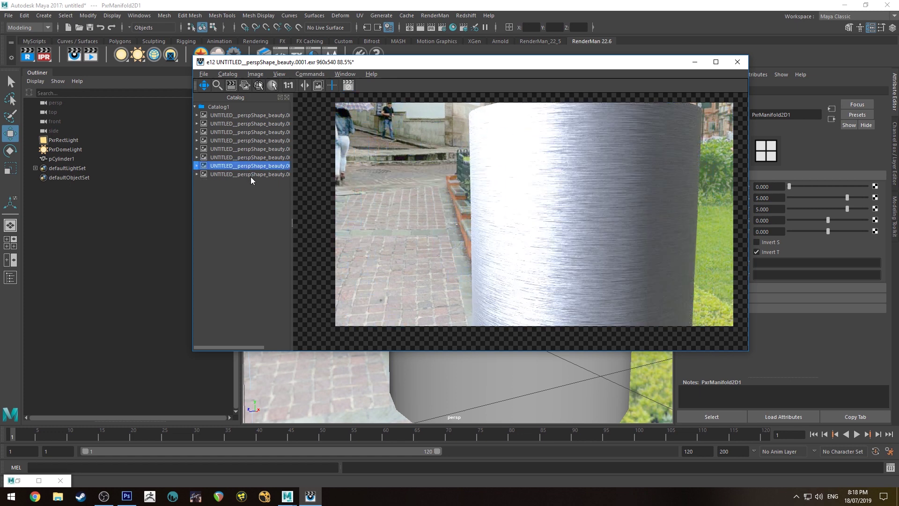
pyautogui.click(256, 175)
pyautogui.scroll(8, 525, 210)
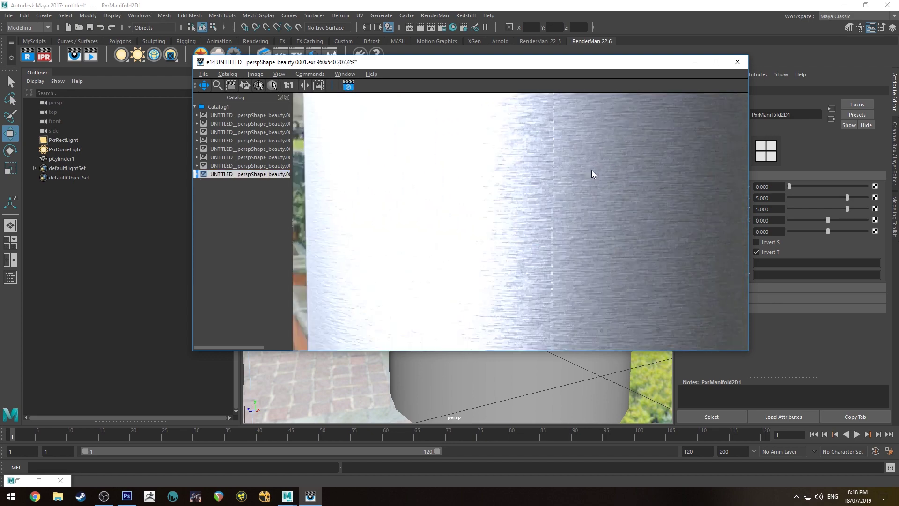
pyautogui.scroll(-10, 504, 185)
pyautogui.scroll(3, 493, 189)
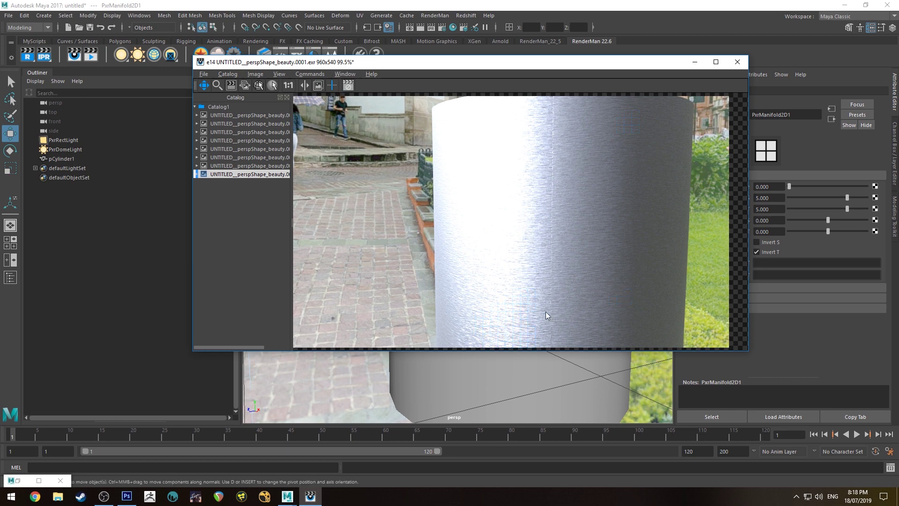
# - Delete the open-topped cylinder and create a new polygon cylinder in its place
pyautogui.click(694, 63)
pyautogui.click(451, 192)
pyautogui.moveTo(451, 193)
pyautogui.keyDown('alt'); pyautogui.mouseDown()
pyautogui.moveTo(481, 215)
pyautogui.moveTo(440, 206)
pyautogui.mouseUp(); pyautogui.keyUp('alt')
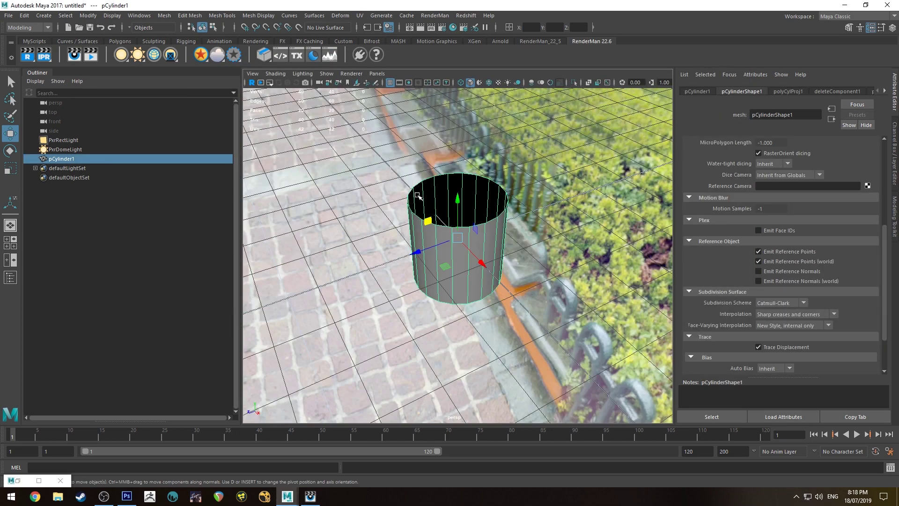
pyautogui.press('Delete')
pyautogui.click(120, 41)
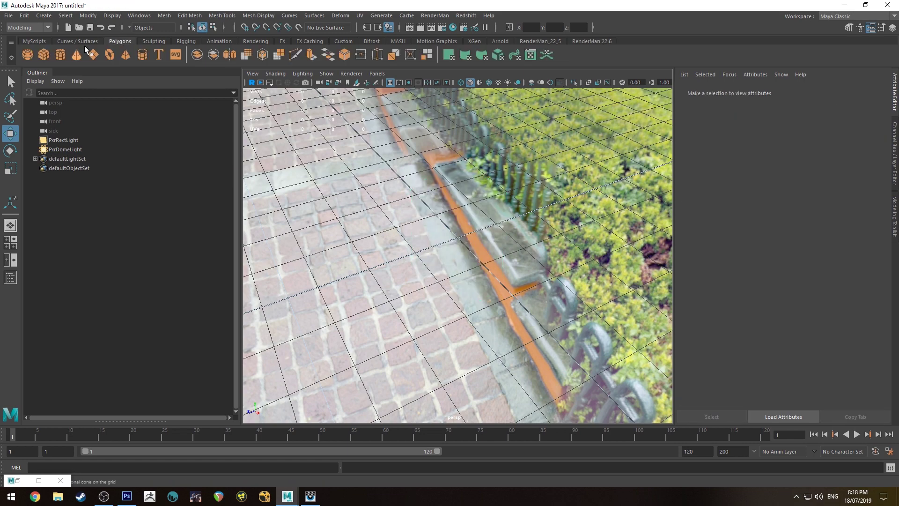
pyautogui.click(60, 55)
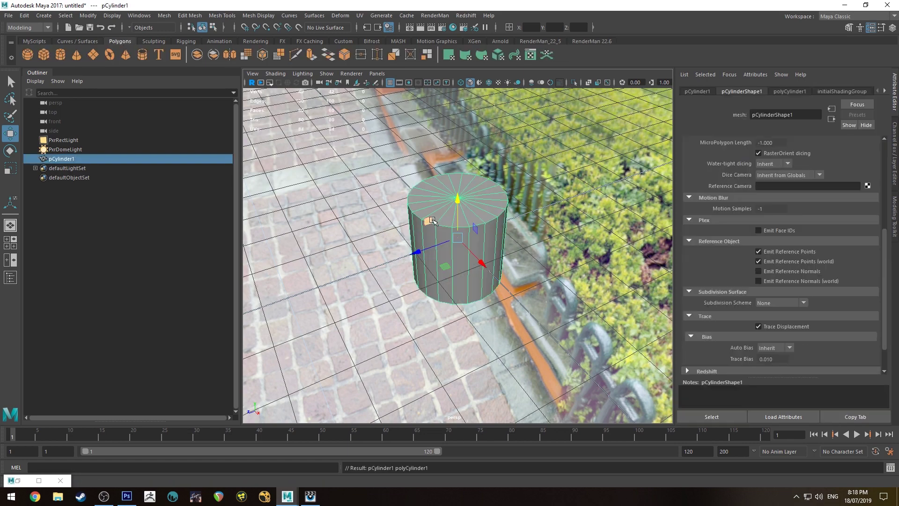
pyautogui.keyDown('alt'); pyautogui.moveTo(431, 220); pyautogui.dragTo(448, 221); pyautogui.keyUp('alt')
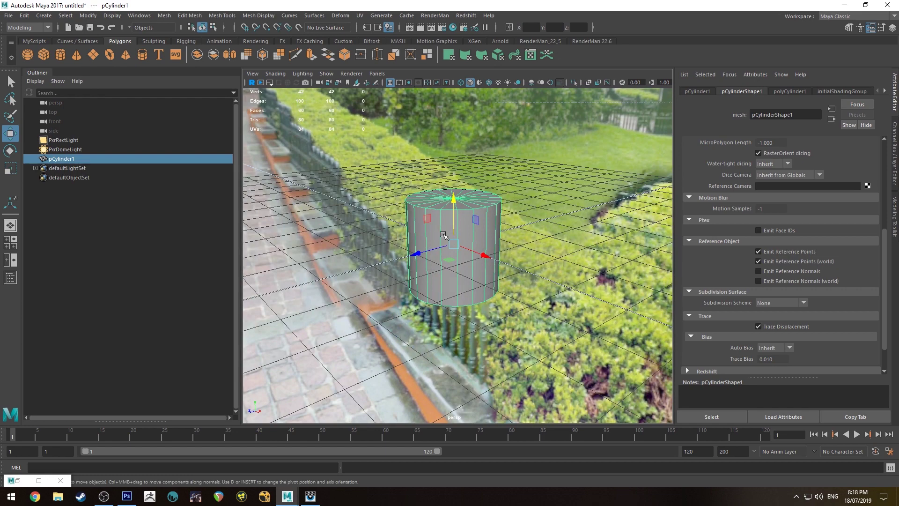
# - Delete all faces of the new cylinder except the top cap, leaving a flat disc, and return to object selection
pyautogui.rightClick(443, 235)
pyautogui.click(360, 328)
pyautogui.keyDown('alt'); pyautogui.moveTo(361, 327); pyautogui.dragTo(473, 195); pyautogui.keyUp('alt')
pyautogui.press('Delete')
pyautogui.moveTo(473, 195); pyautogui.dragTo(511, 185, button='right')
pyautogui.keyDown('alt'); pyautogui.moveTo(510, 185); pyautogui.dragTo(446, 228); pyautogui.keyUp('alt')
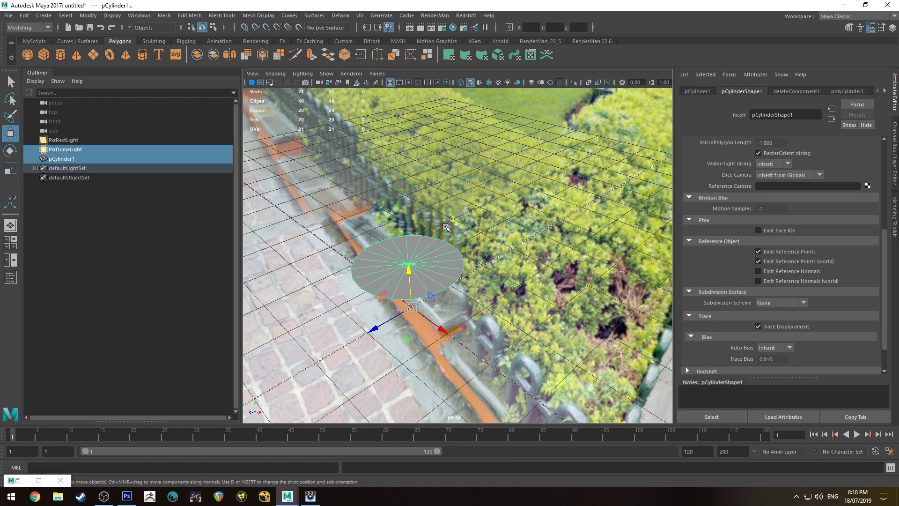
# - Set the RenderMan Subdivision Scheme of the disc's shape to Catmull-Clark
pyautogui.click(697, 92)
pyautogui.click(750, 92)
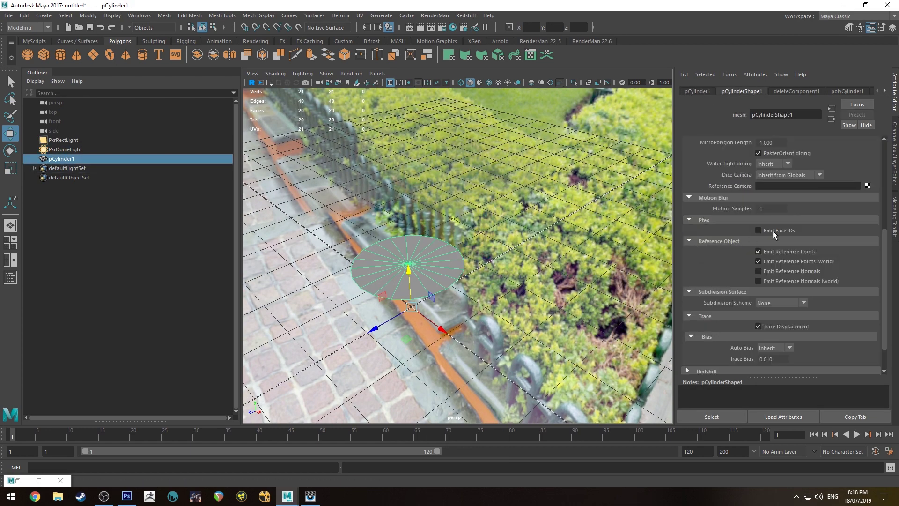
pyautogui.click(778, 302)
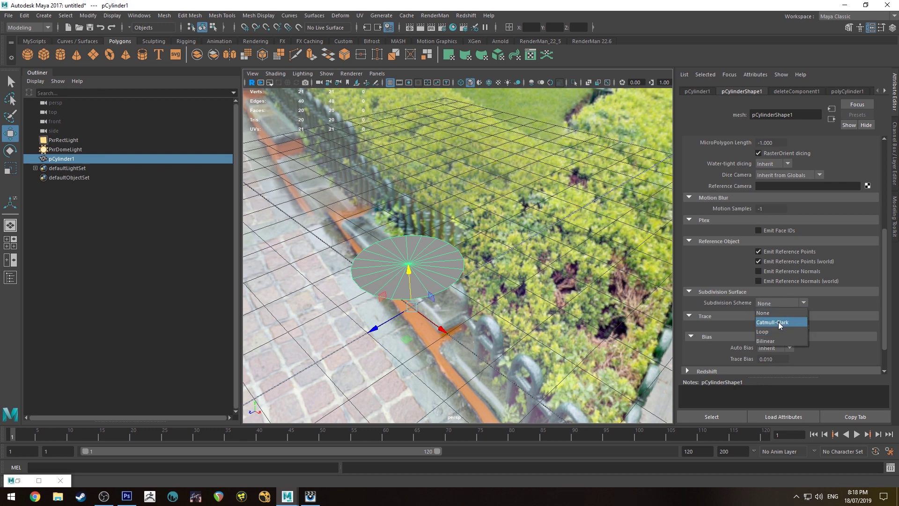
pyautogui.click(778, 322)
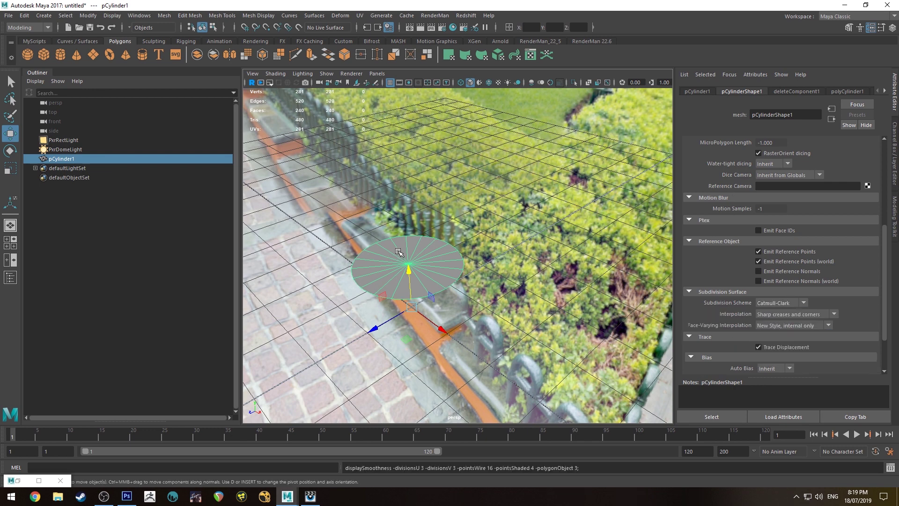
# - Center the pivot of the disc on its geometry
pyautogui.keyDown('alt'); pyautogui.moveTo(411, 253); pyautogui.dragTo(542, 288); pyautogui.keyUp('alt')
pyautogui.press('f')
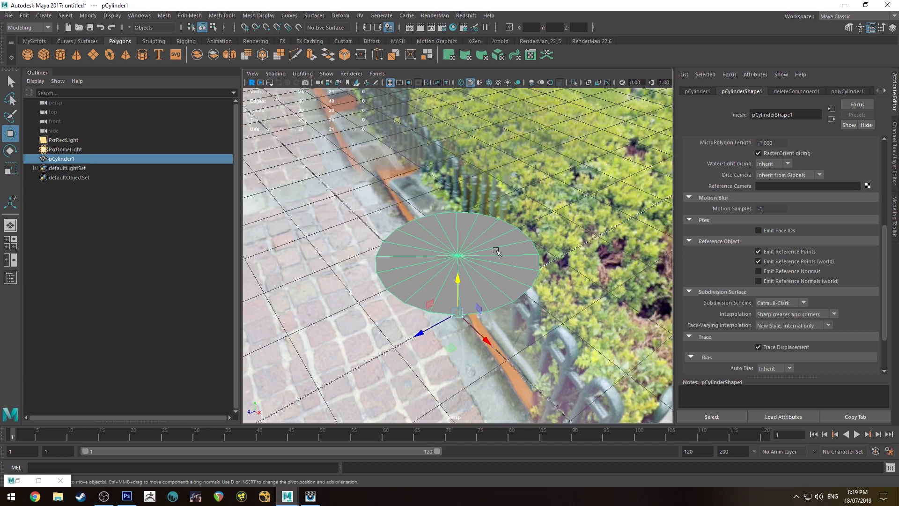
pyautogui.click(92, 16)
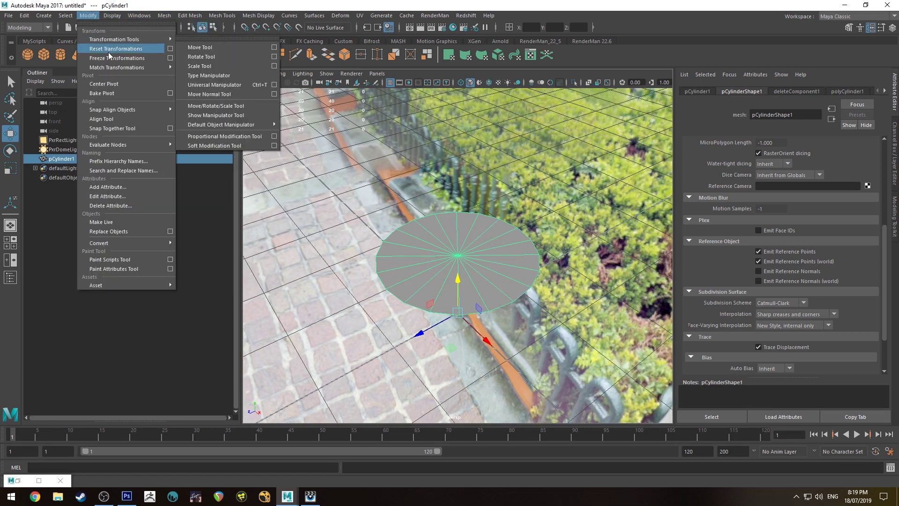
pyautogui.click(115, 84)
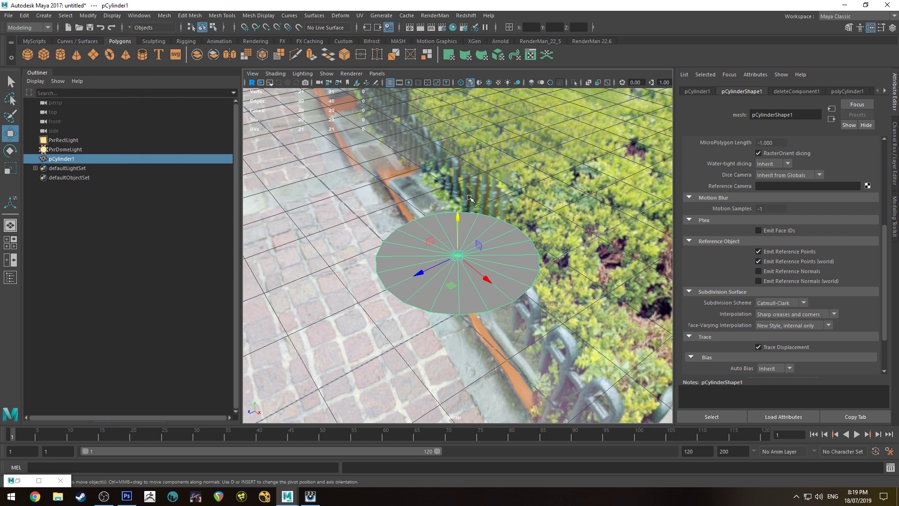
# - Show the UV Editor in one of the four views while keeping the perspective view beside it
pyautogui.press('space')
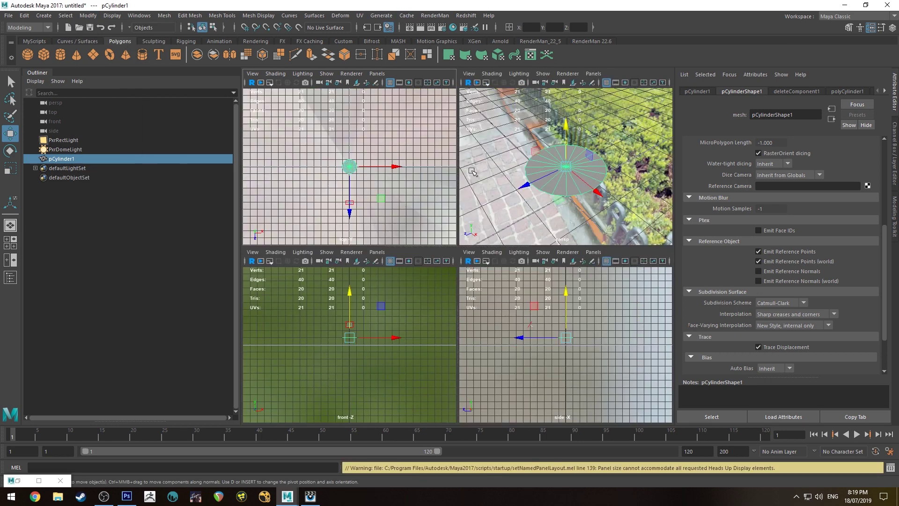
pyautogui.click(352, 73)
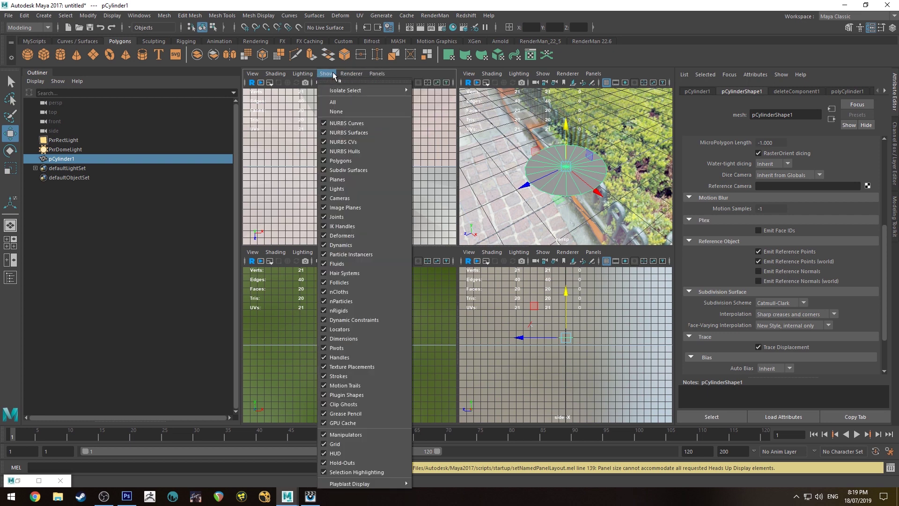
pyautogui.moveTo(377, 74)
pyautogui.moveTo(411, 131)
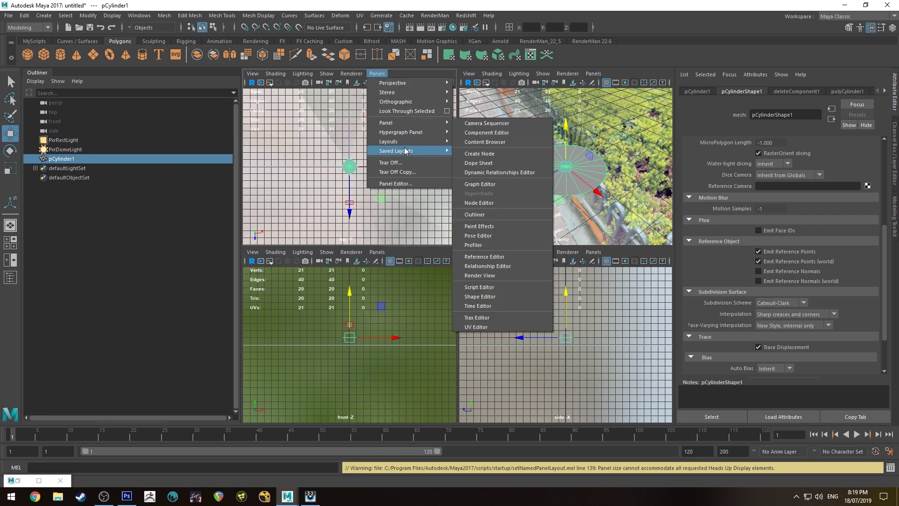
pyautogui.click(489, 325)
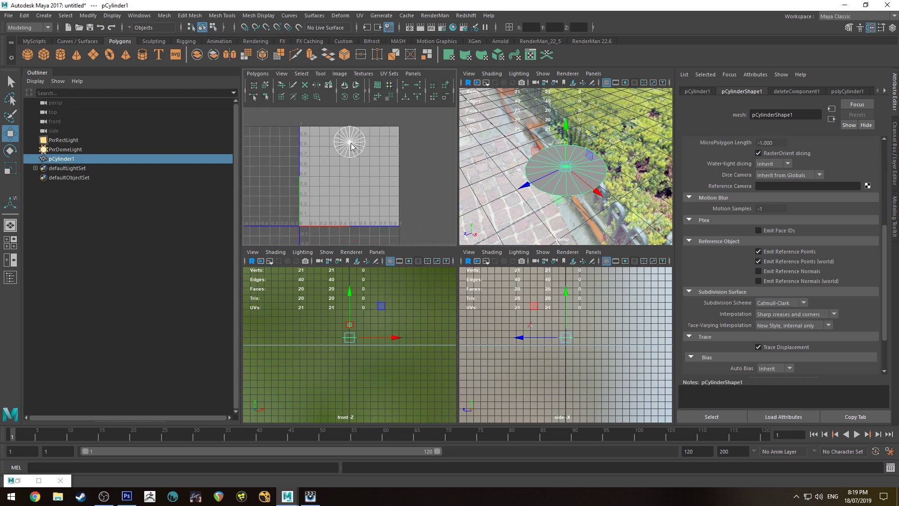
# - Select the disc's whole UV shell and move it to the center of the 0 to 1 UV tile
pyautogui.moveTo(352, 147); pyautogui.dragTo(319, 134, button='right')
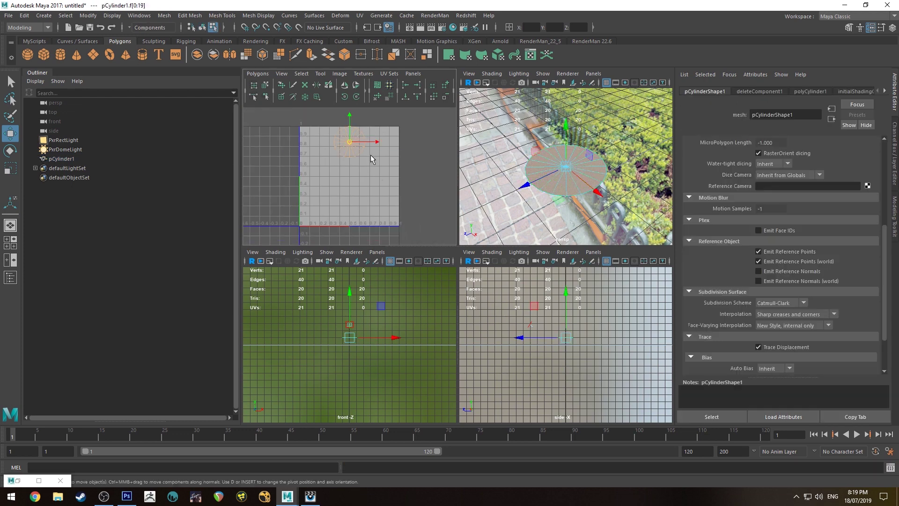
pyautogui.moveTo(349, 141); pyautogui.dragTo(358, 172)
pyautogui.press('space')
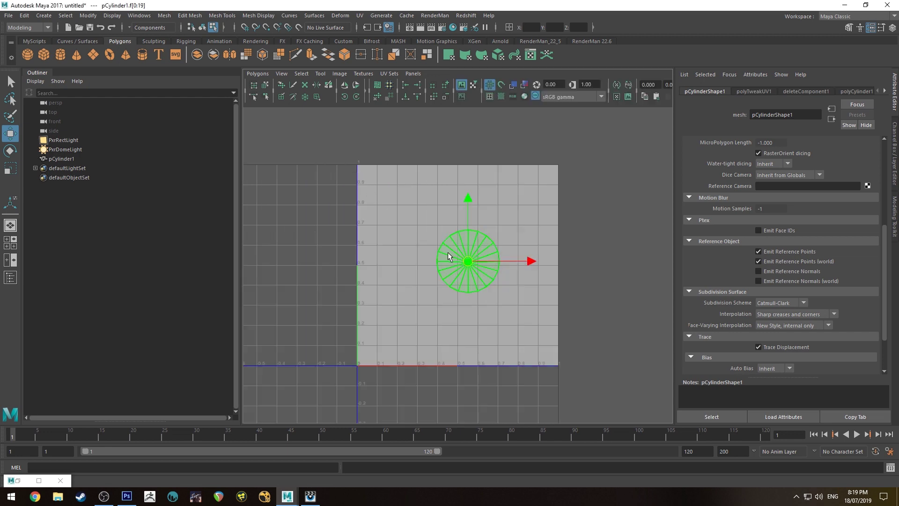
pyautogui.scroll(6, 448, 252)
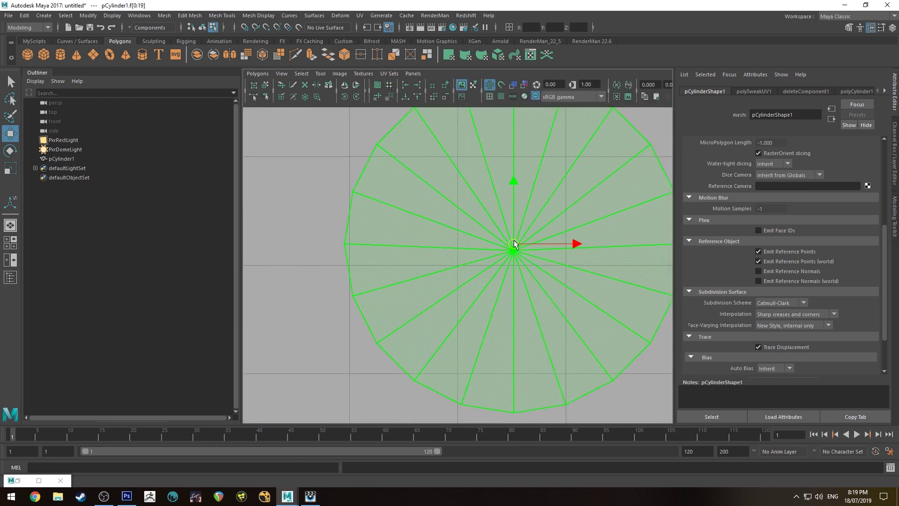
pyautogui.scroll(5, 514, 243)
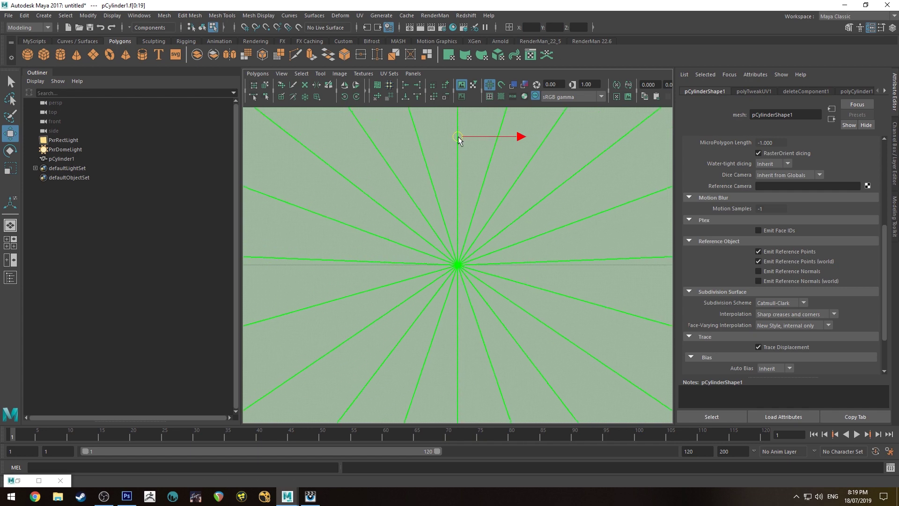
pyautogui.press('a')
pyautogui.scroll(-2, 466, 264)
# - Scale the disc's UV shell uniformly until it fills the 0 to 1 tile, and return to object selection
pyautogui.press('r')
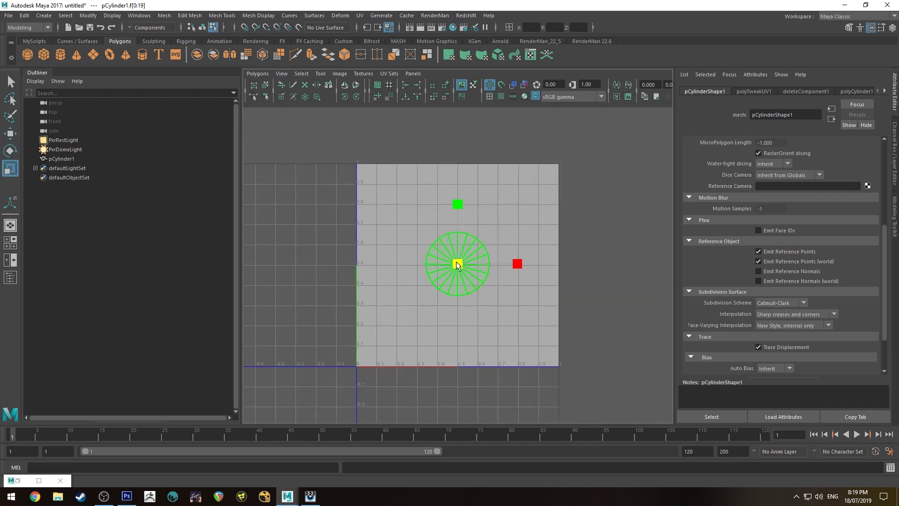
pyautogui.moveTo(457, 265); pyautogui.dragTo(578, 271)
pyautogui.press('q')
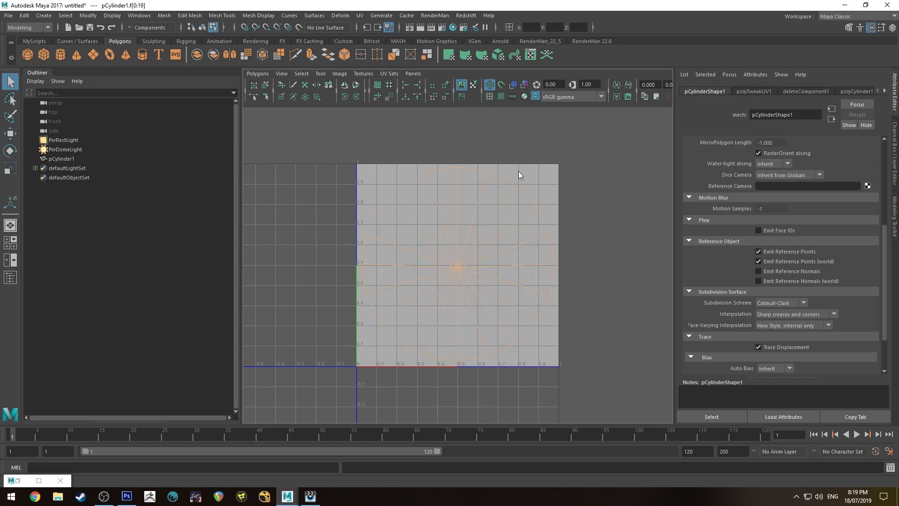
pyautogui.moveTo(519, 170); pyautogui.dragTo(558, 170, button='right')
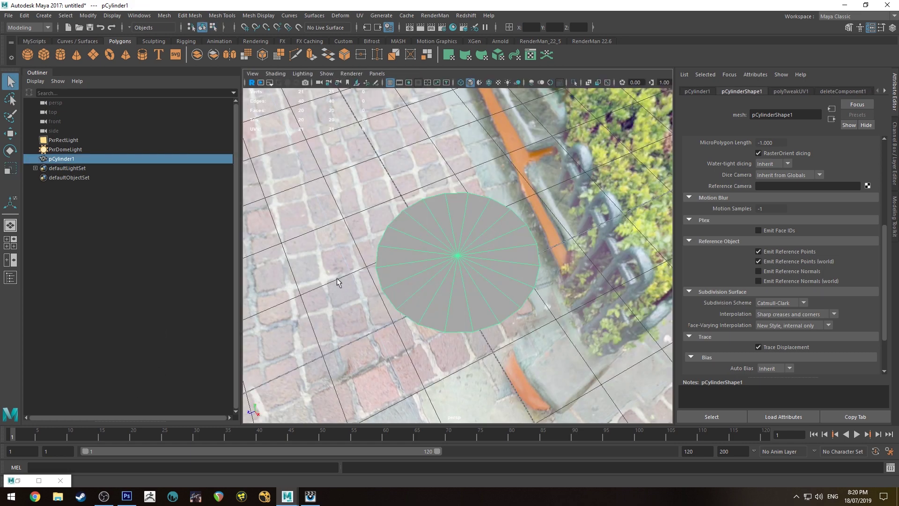
# - Assign the PxrBrushedAluminium material to the disc and render it to inspect the brushed streaks on the flat surface
pyautogui.click(17, 480)
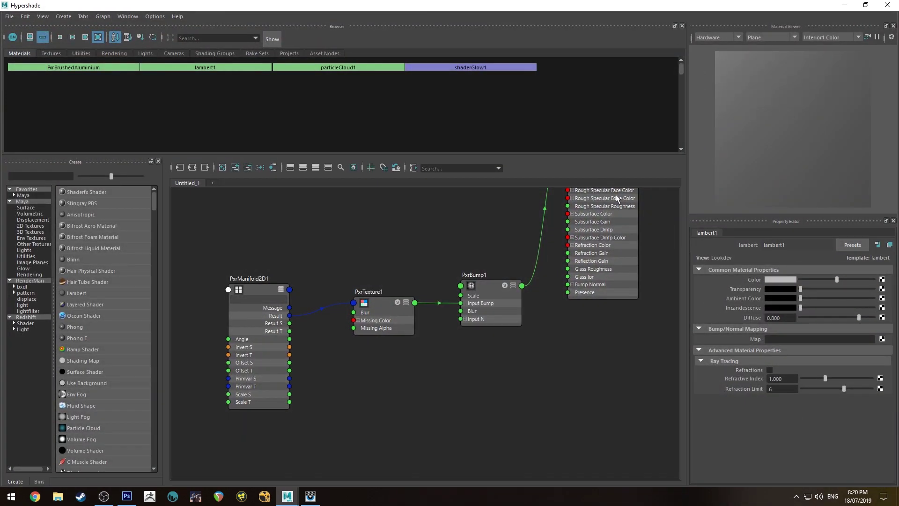
pyautogui.moveTo(672, 4); pyautogui.dragTo(113, 78)
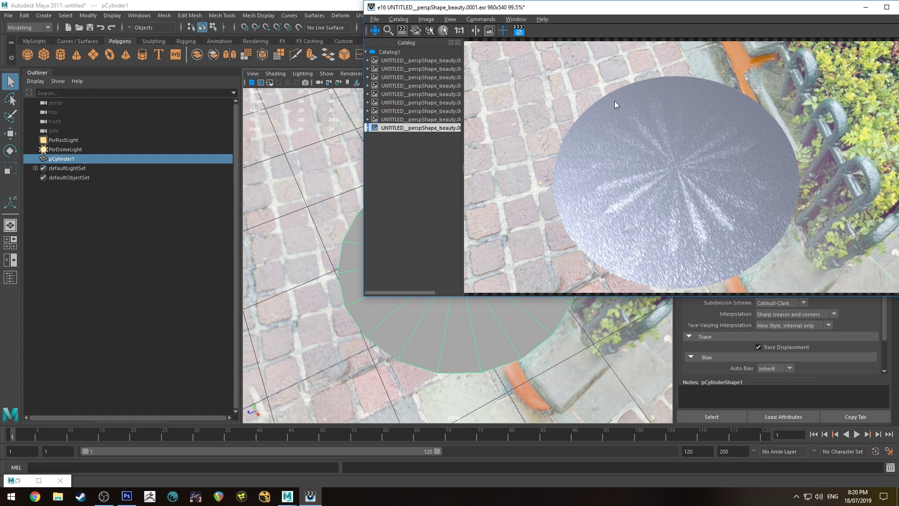
pyautogui.moveTo(688, 7); pyautogui.dragTo(519, 25)
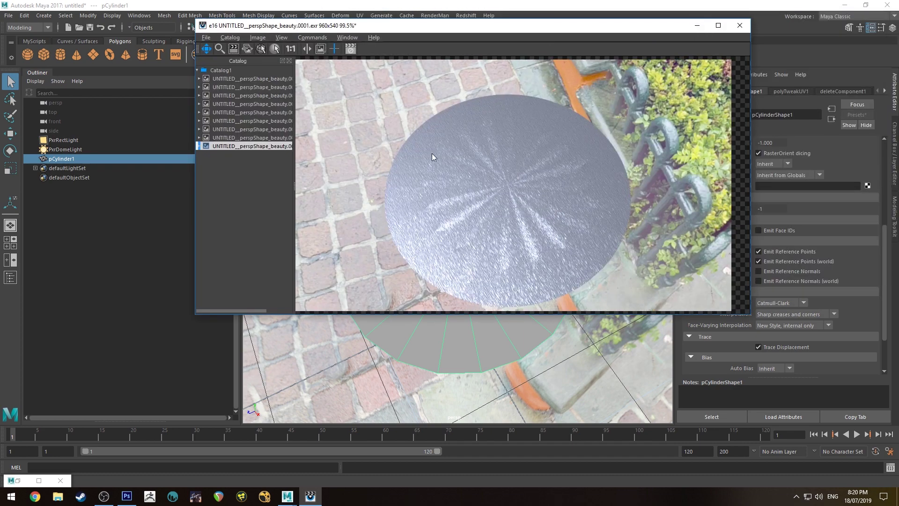
pyautogui.click(695, 28)
# - Switch to Photoshop, close brushedPatternHori.tif and create a new 2048 by 2048 pixel RGB document with a white background
pyautogui.click(126, 498)
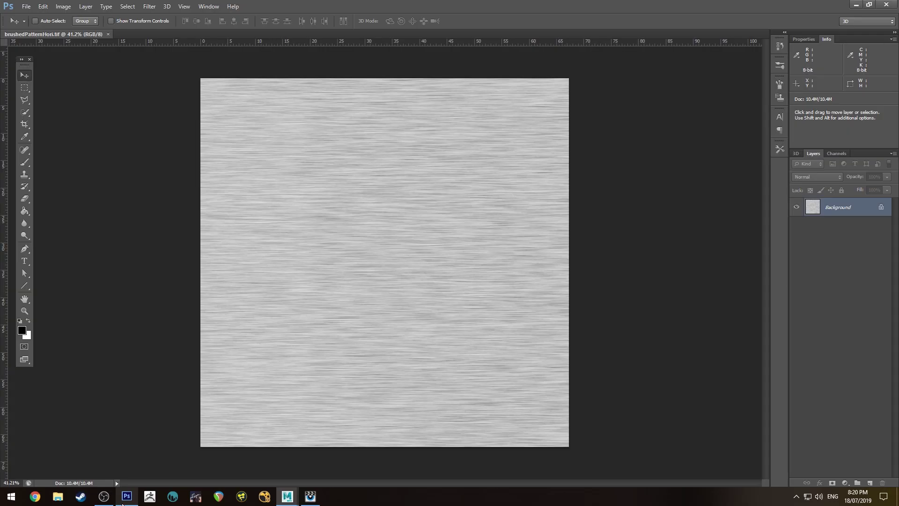
pyautogui.click(108, 34)
pyautogui.click(26, 6)
pyautogui.click(32, 18)
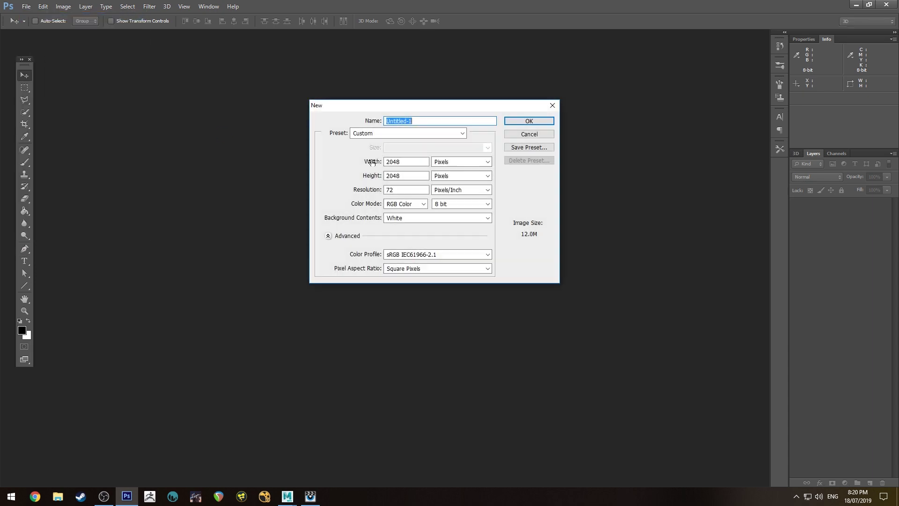
pyautogui.click(518, 118)
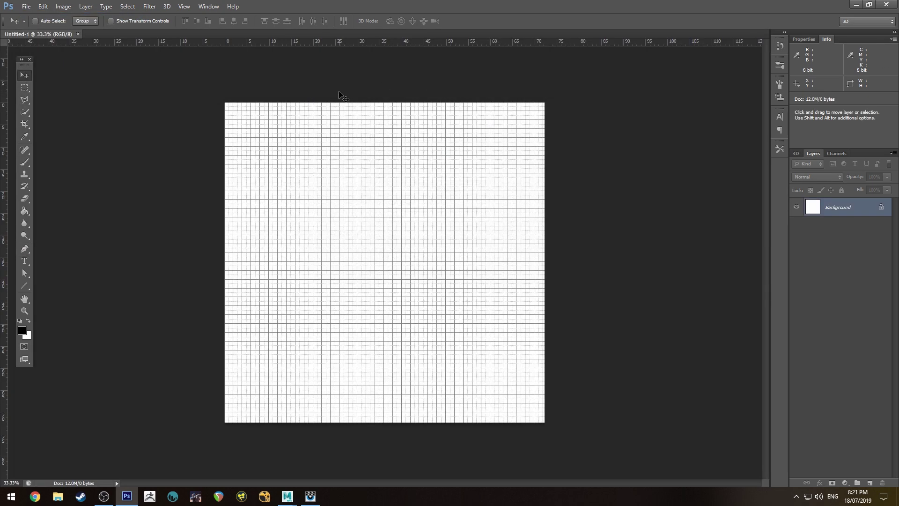
# - Hide the grid and add uniform, monochromatic noise to the white background
pyautogui.hotkey('ctrl', "'")
pyautogui.click(149, 7)
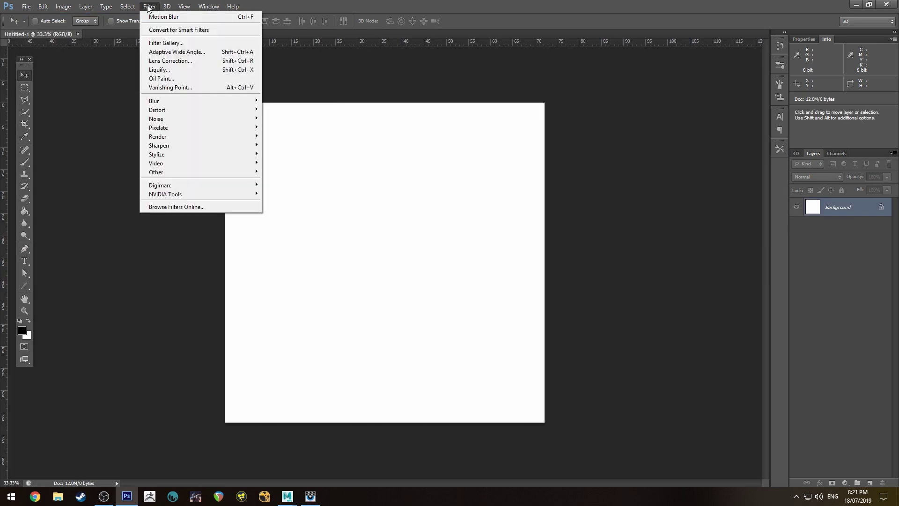
pyautogui.moveTo(211, 119)
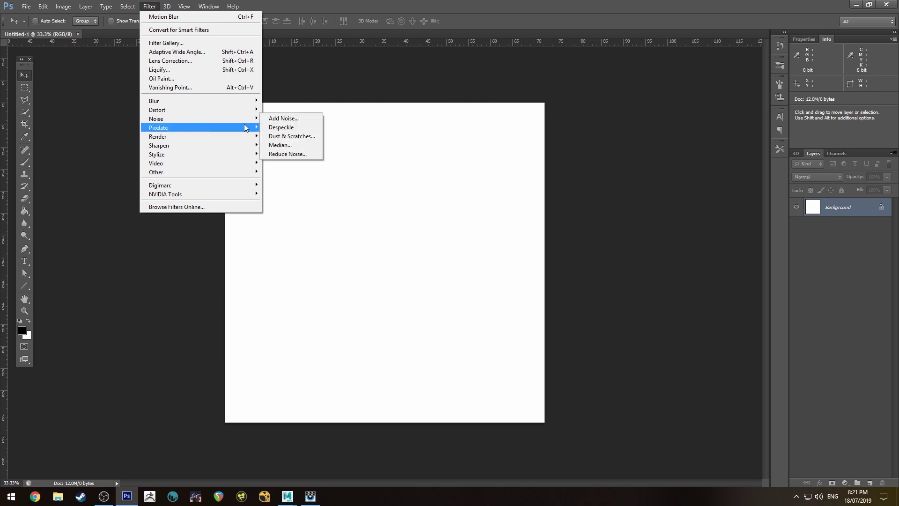
pyautogui.click(313, 119)
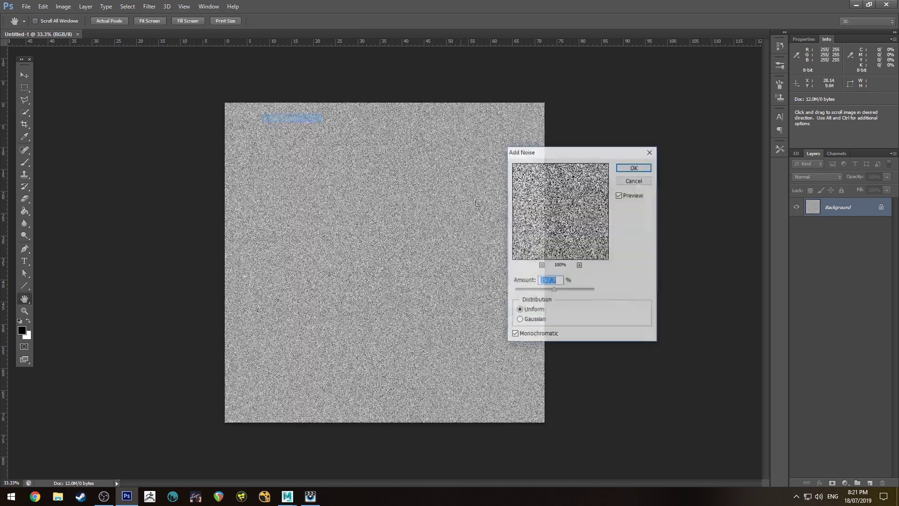
pyautogui.click(633, 168)
# - Apply the Twirl distortion to the noise at the maximum angle of 999 degrees and inspect the swirled pattern
pyautogui.click(149, 7)
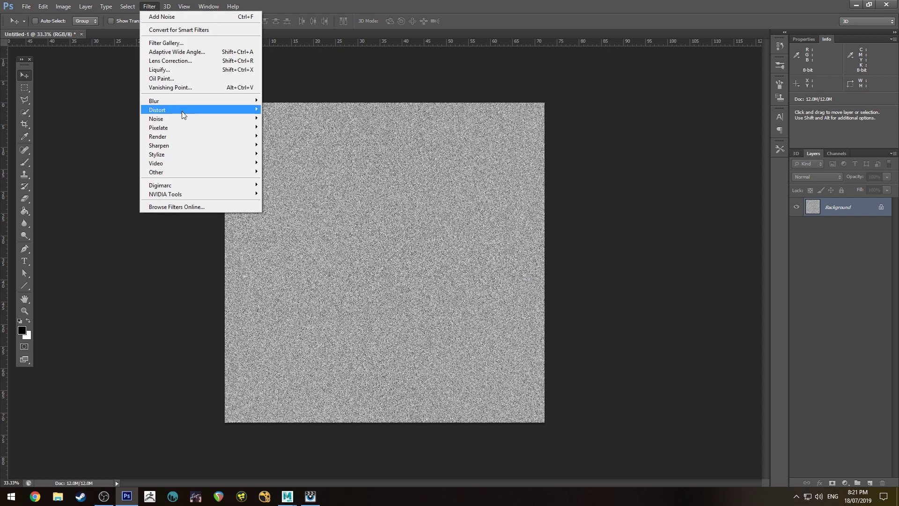
pyautogui.moveTo(184, 117)
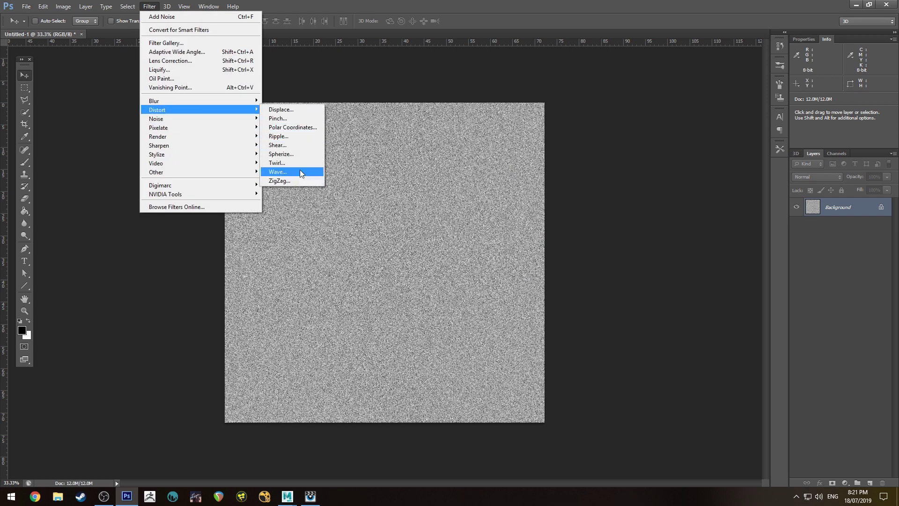
pyautogui.click(304, 164)
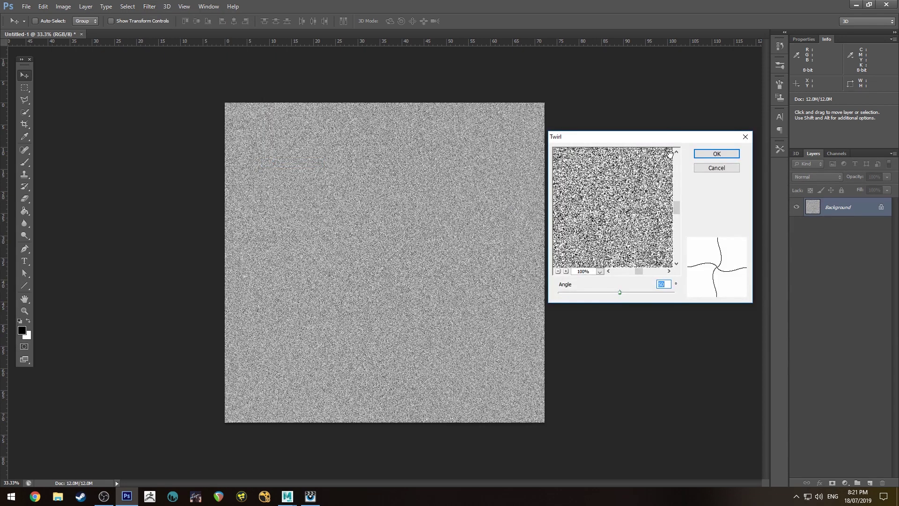
pyautogui.moveTo(670, 143); pyautogui.dragTo(598, 130)
pyautogui.moveTo(547, 280); pyautogui.dragTo(610, 281)
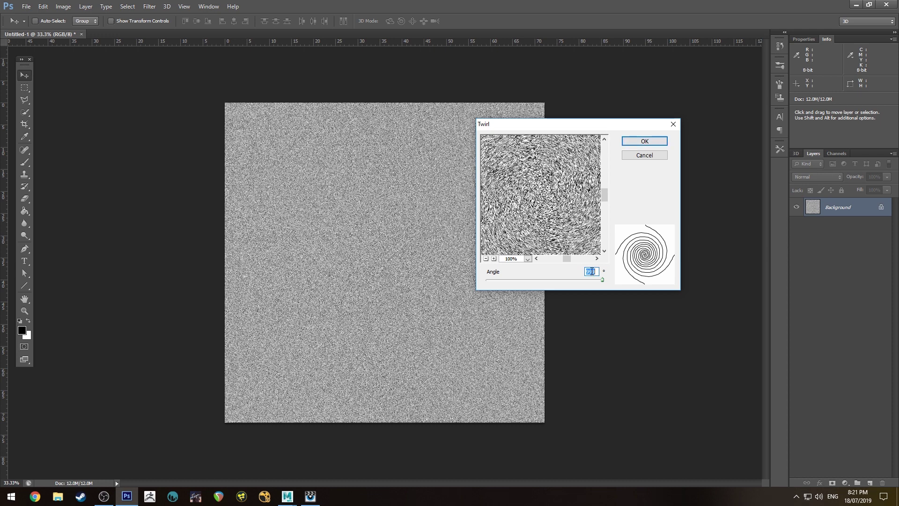
pyautogui.write('2000')
pyautogui.press('Tab')
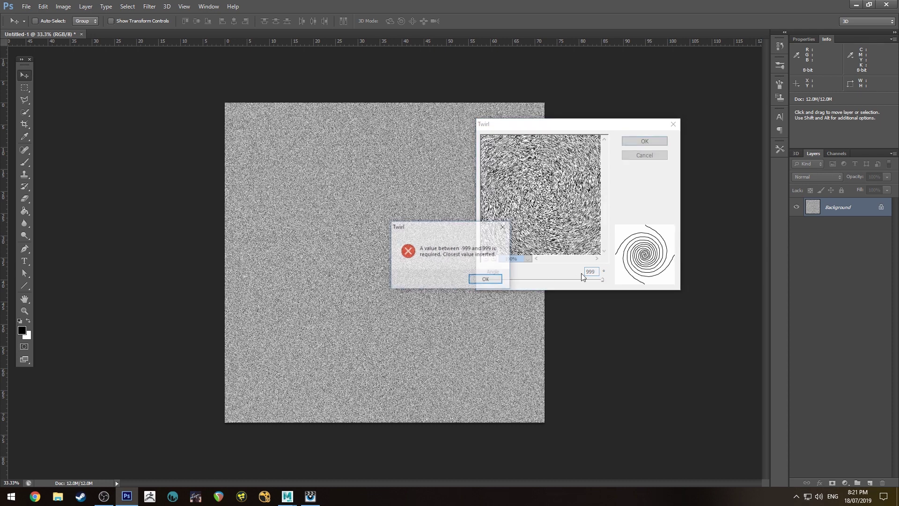
pyautogui.click(485, 278)
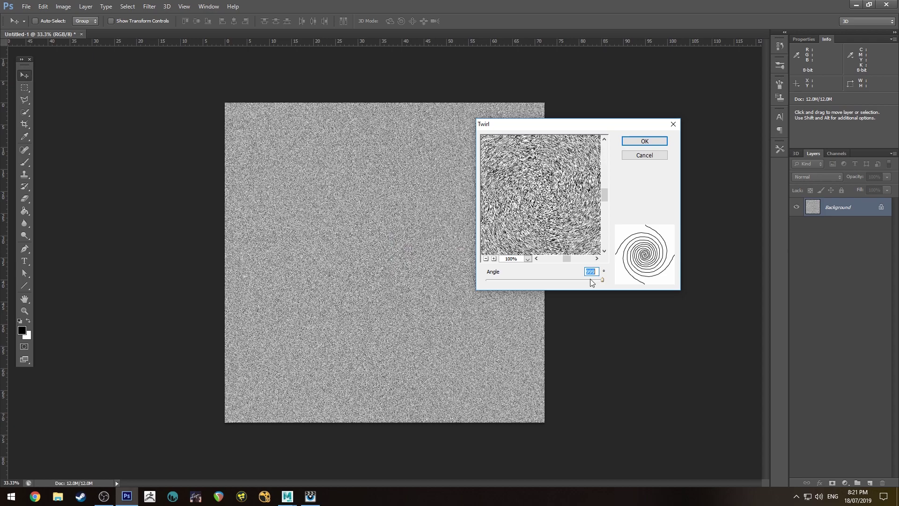
pyautogui.click(640, 141)
pyautogui.keyDown('alt'); pyautogui.scroll(3, 416, 266); pyautogui.keyUp('alt')
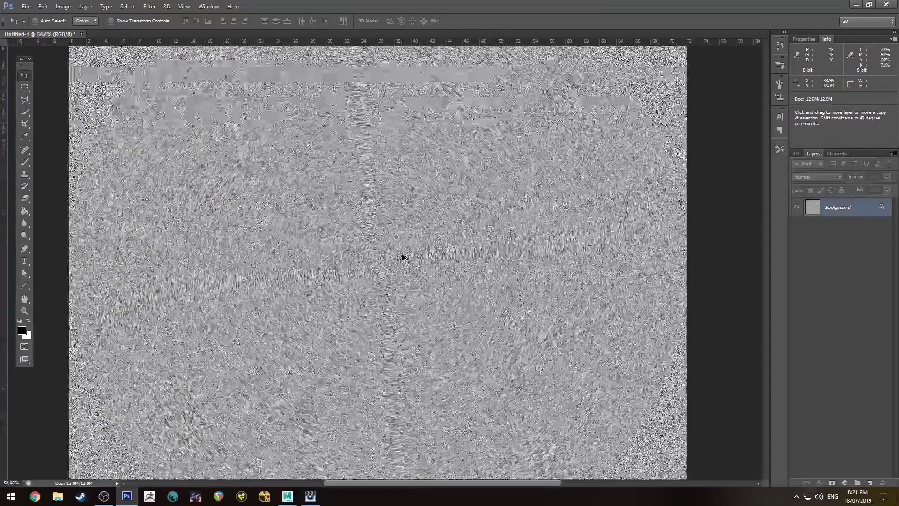
pyautogui.keyDown('alt'); pyautogui.scroll(-3, 376, 233); pyautogui.keyUp('alt')
pyautogui.keyDown('alt'); pyautogui.scroll(-1, 376, 233); pyautogui.keyUp('alt')
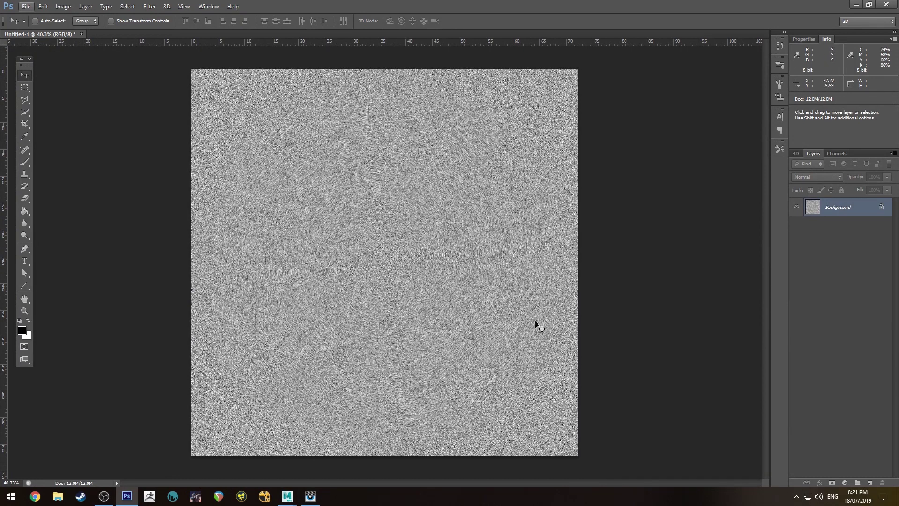
# - Apply the same Twirl distortion to the noise a second time and inspect the tighter circular pattern
pyautogui.click(150, 6)
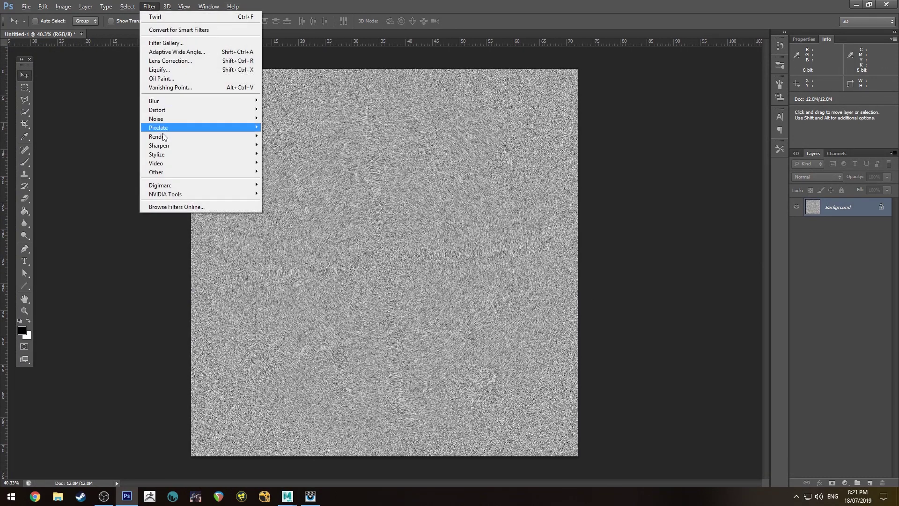
pyautogui.moveTo(178, 111)
pyautogui.hotkey('ctrl', 'f')
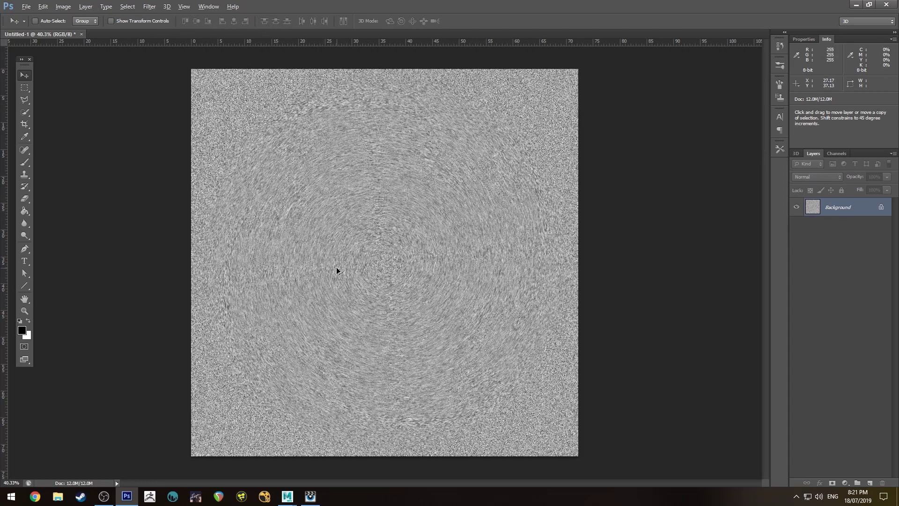
pyautogui.keyDown('alt'); pyautogui.scroll(4, 336, 266); pyautogui.keyUp('alt')
pyautogui.keyDown('alt'); pyautogui.scroll(-5, 394, 288); pyautogui.keyUp('alt')
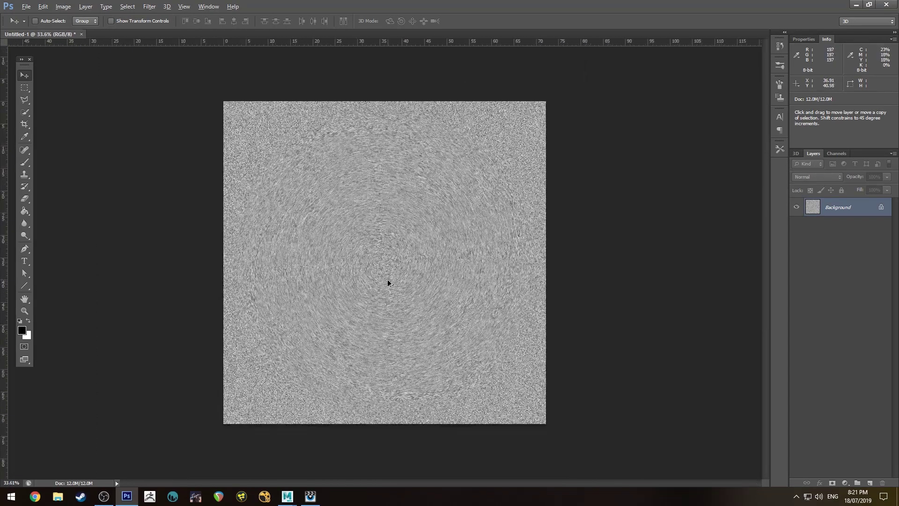
pyautogui.keyDown('alt'); pyautogui.scroll(2, 429, 211); pyautogui.keyUp('alt')
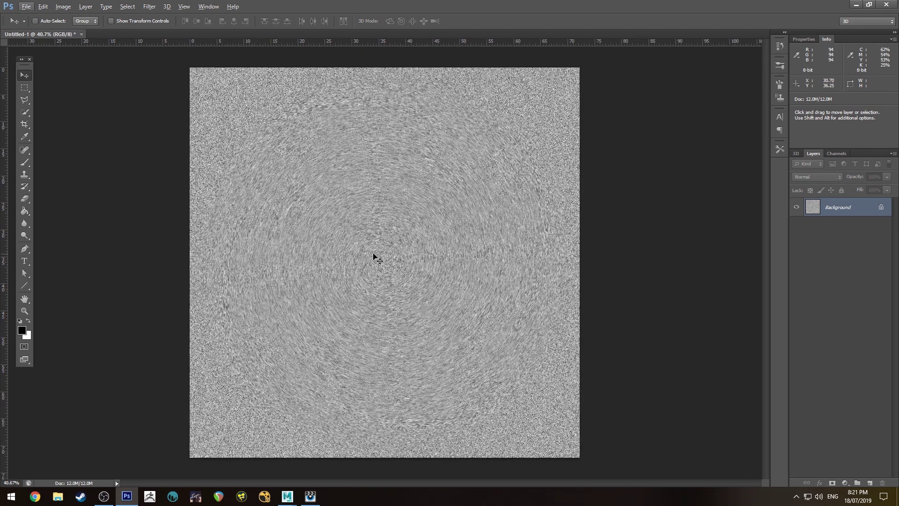
# - Crop the image symmetrically about its centre to a square about 49 cm wide, removing the untwirled outer noise
pyautogui.press('c')
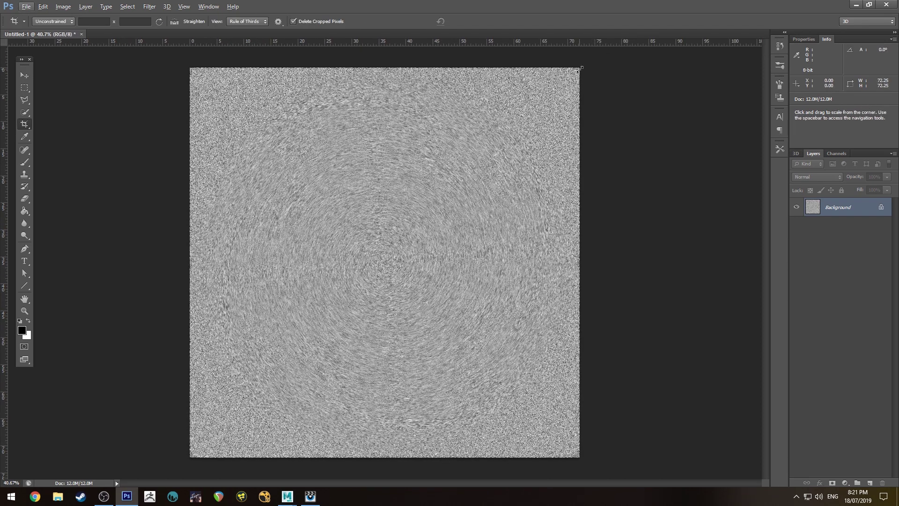
pyautogui.keyDown('alt'); pyautogui.moveTo(580, 69); pyautogui.dragTo(517, 131); pyautogui.keyUp('alt')
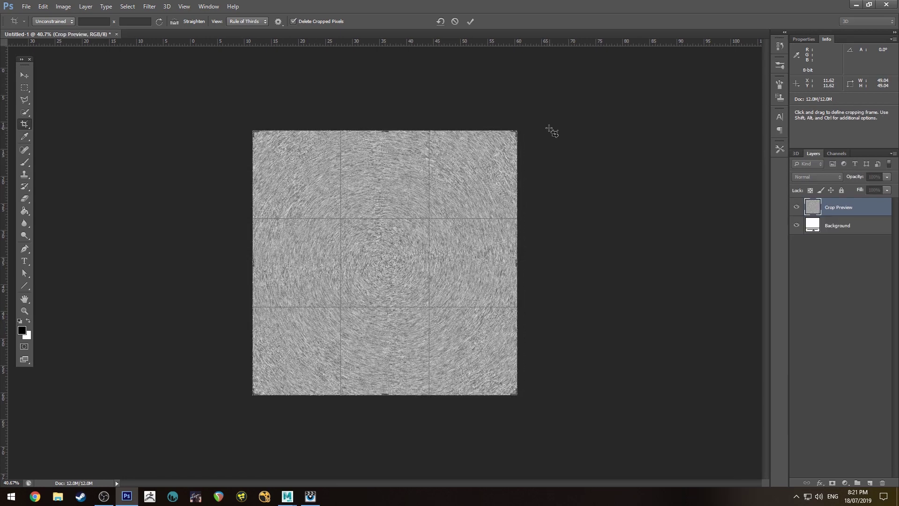
pyautogui.click(471, 22)
pyautogui.press('v')
pyautogui.hotkey('ctrl', '0')
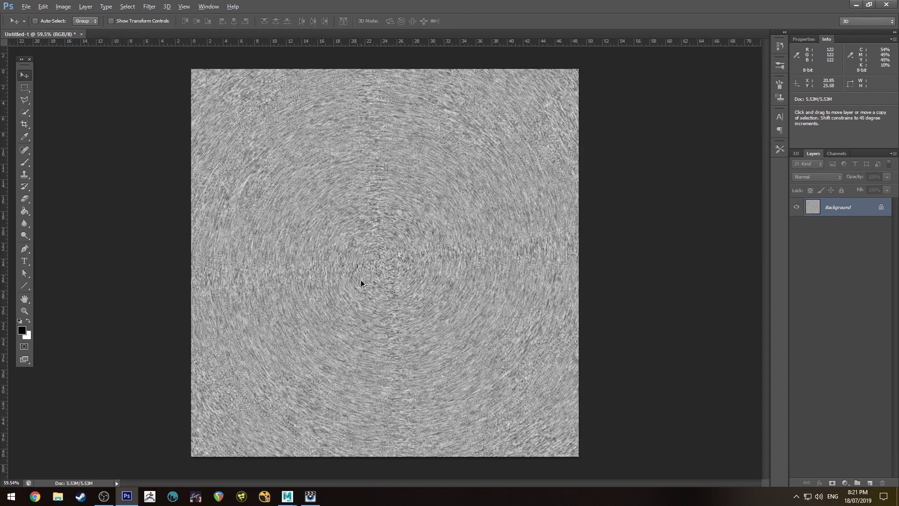
pyautogui.keyDown('alt'); pyautogui.scroll(5, 361, 283); pyautogui.keyUp('alt')
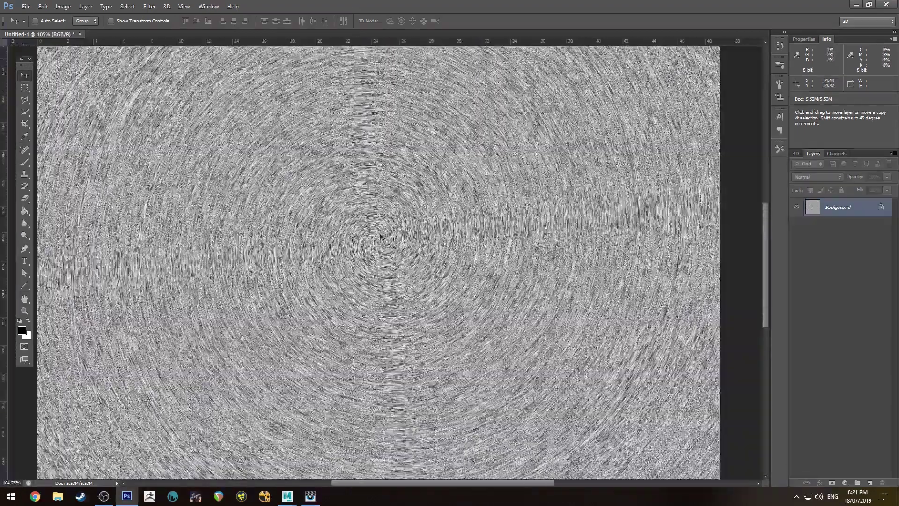
pyautogui.keyDown('alt'); pyautogui.scroll(-5, 380, 236); pyautogui.keyUp('alt')
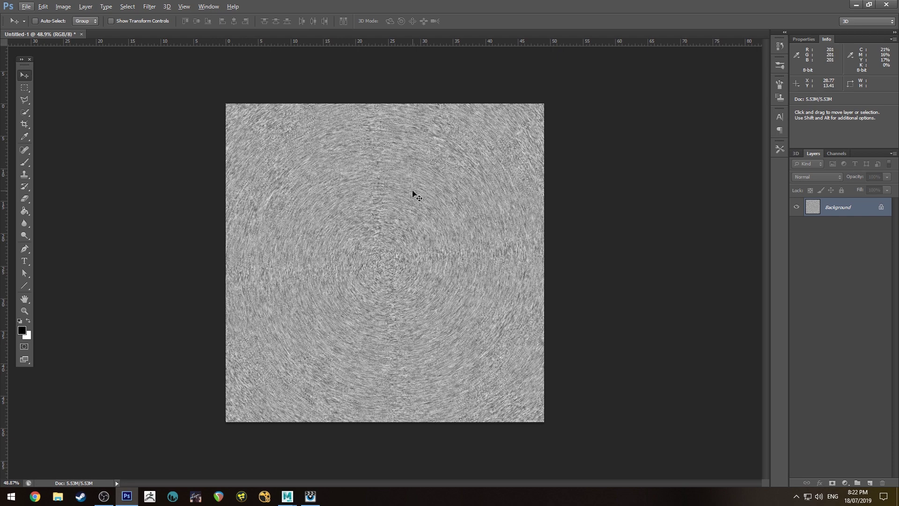
# - Save the cropped circular pattern in the assets folder as the TIFF file brushedPatternCircle with the default TIFF options
pyautogui.press('v')
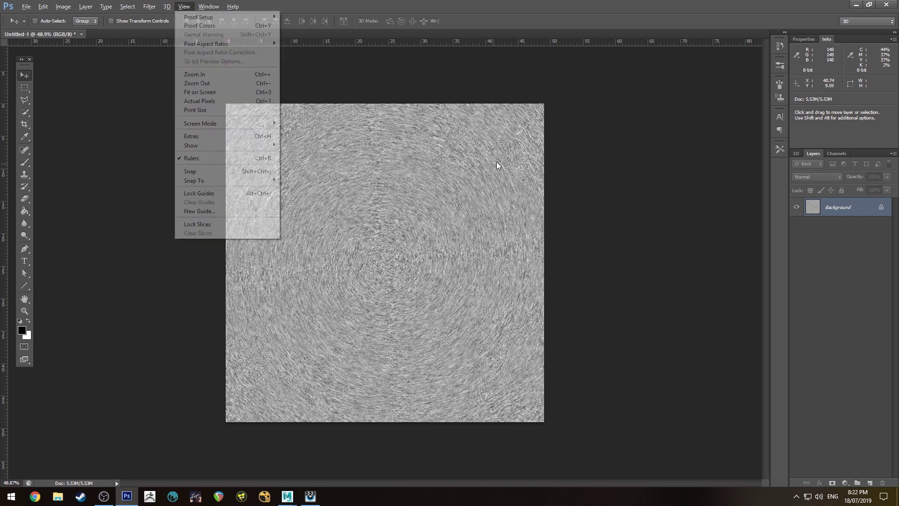
pyautogui.press('Escape')
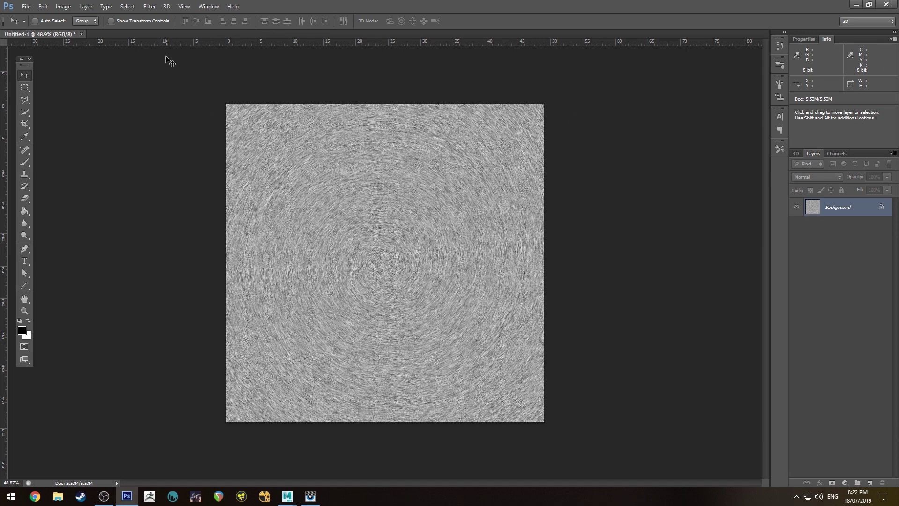
pyautogui.click(26, 6)
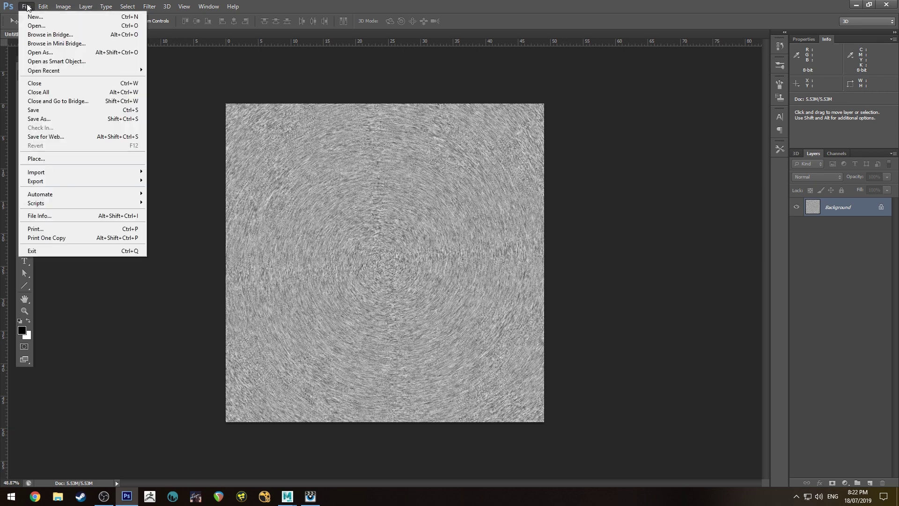
pyautogui.click(46, 120)
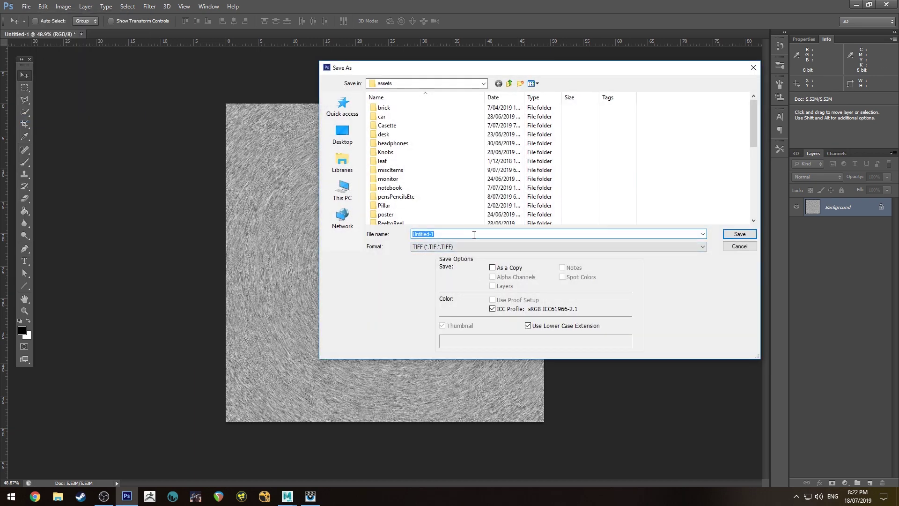
pyautogui.write('brushedPatter')
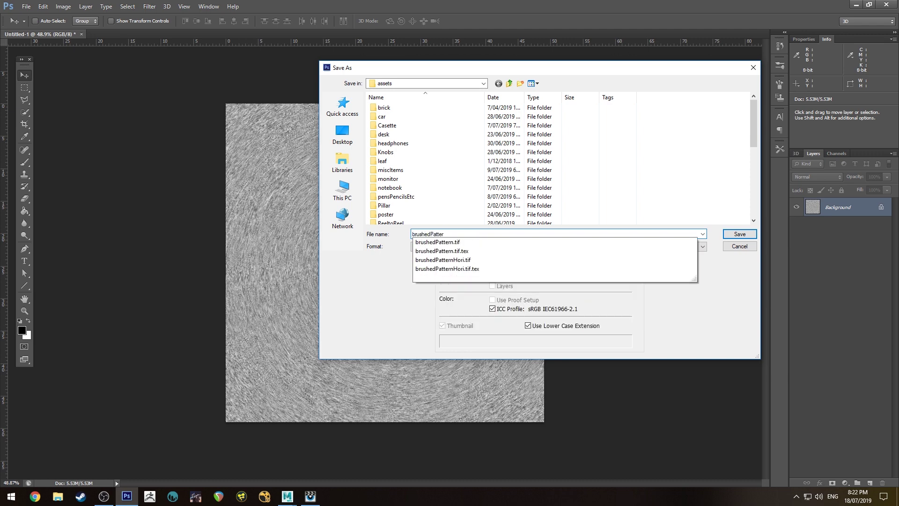
pyautogui.write('n')
pyautogui.click(474, 235)
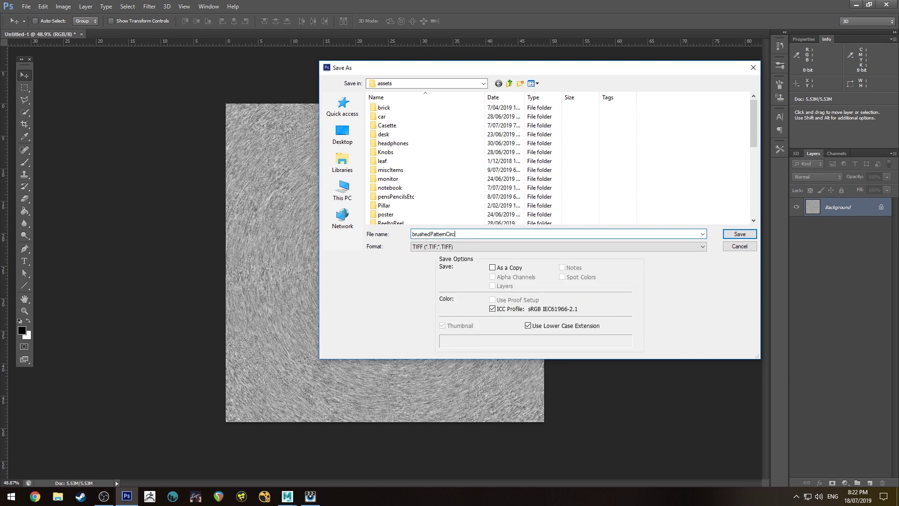
pyautogui.write('Circ')
pyautogui.press('Return')
pyautogui.press('Return')
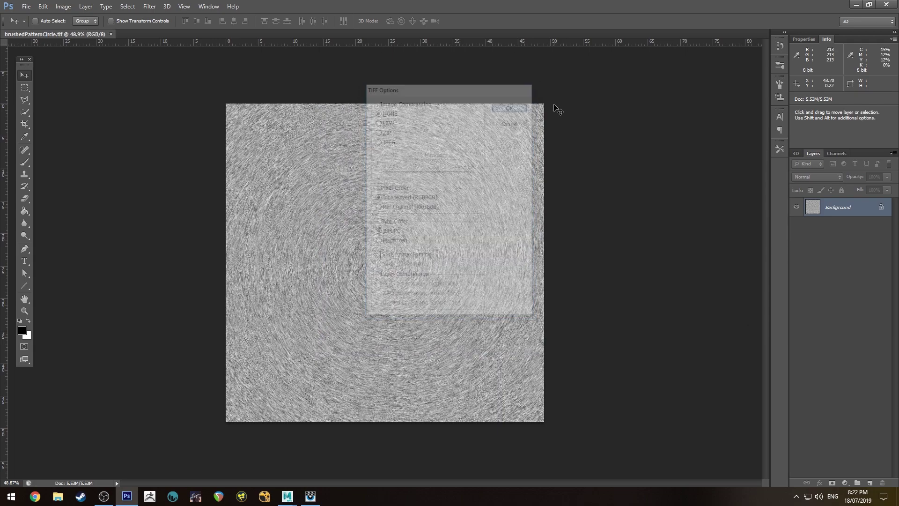
# - Switch to Maya's Hypershade and delete the PxrManifold2D1 node that feeds the PxrTexture1 node
pyautogui.hotkey('alt', 'Tab')
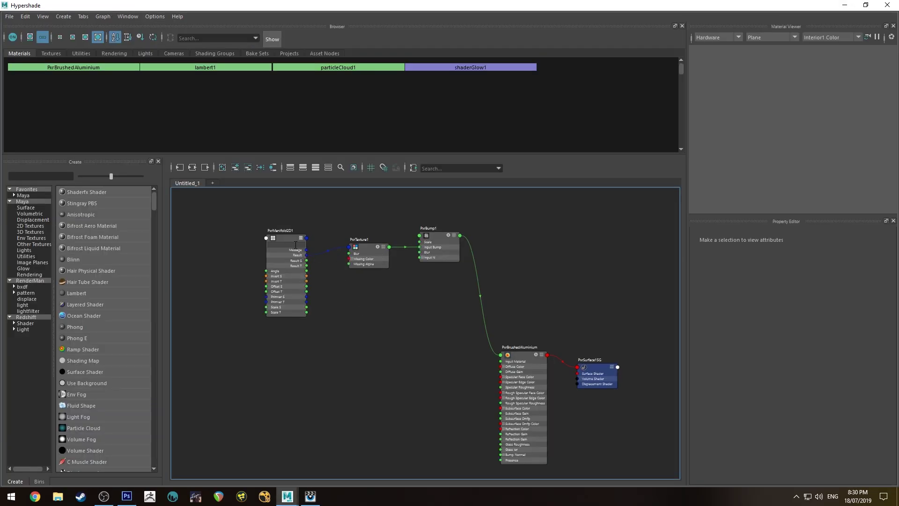
pyautogui.click(296, 244)
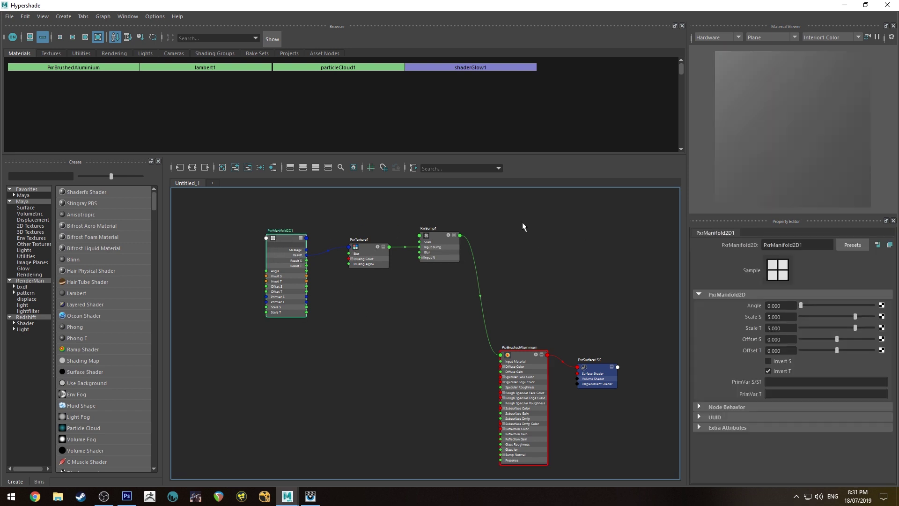
pyautogui.press('Delete')
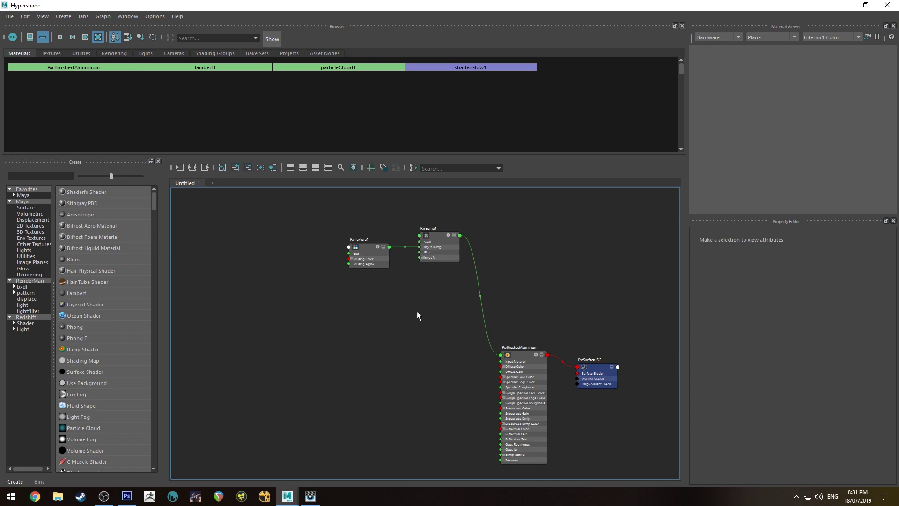
pyautogui.keyDown('alt'); pyautogui.moveTo(419, 316); pyautogui.dragTo(384, 341, button='middle'); pyautogui.keyUp('alt')
# - Load brushedPatternCircle.tif from the assets folder as the image file of the PxrTexture1 node
pyautogui.click(344, 277)
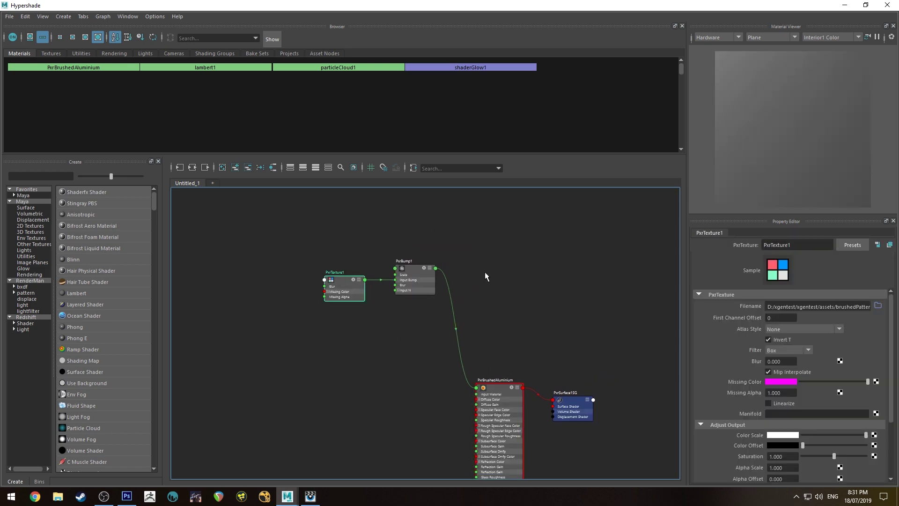
pyautogui.click(878, 305)
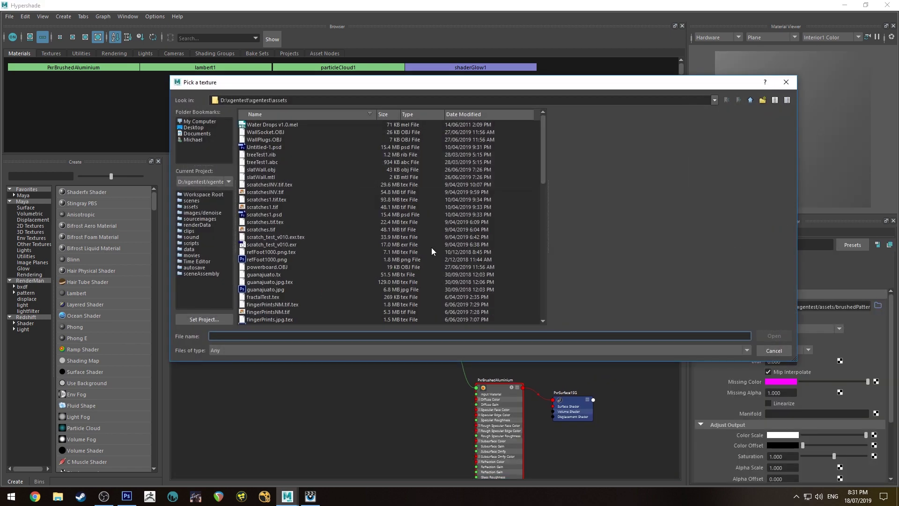
pyautogui.scroll(-9, 278, 184)
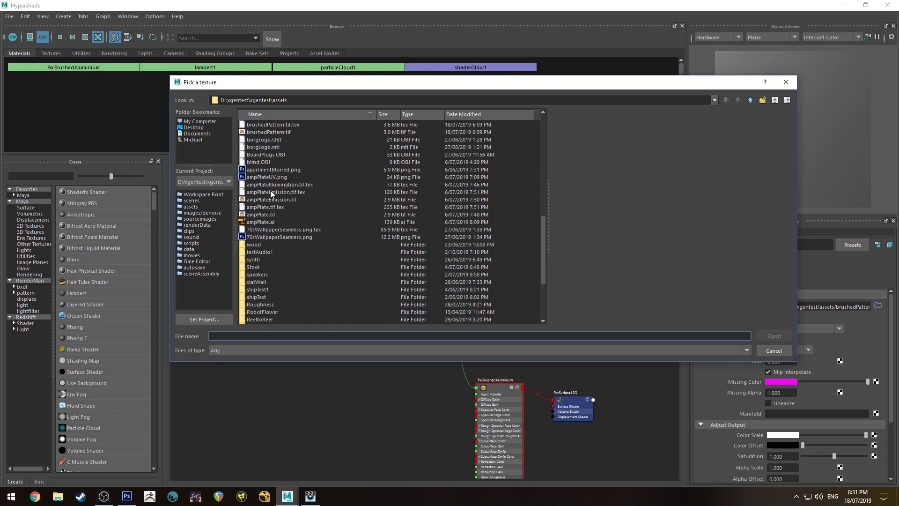
pyautogui.click(276, 207)
pyautogui.click(783, 335)
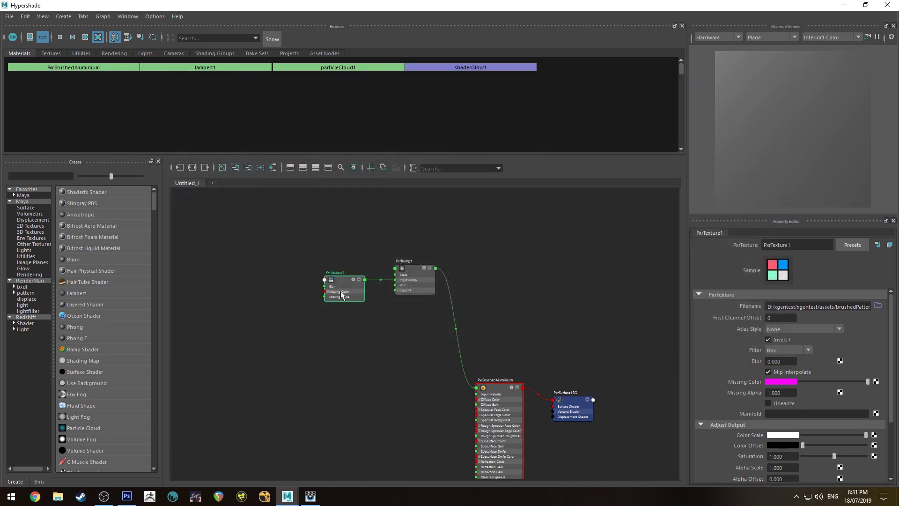
# - Move the texture and bump nodes closer to the material and set the PxrBump1 scale to 1
pyautogui.moveTo(426, 289); pyautogui.dragTo(401, 352)
pyautogui.click(402, 351)
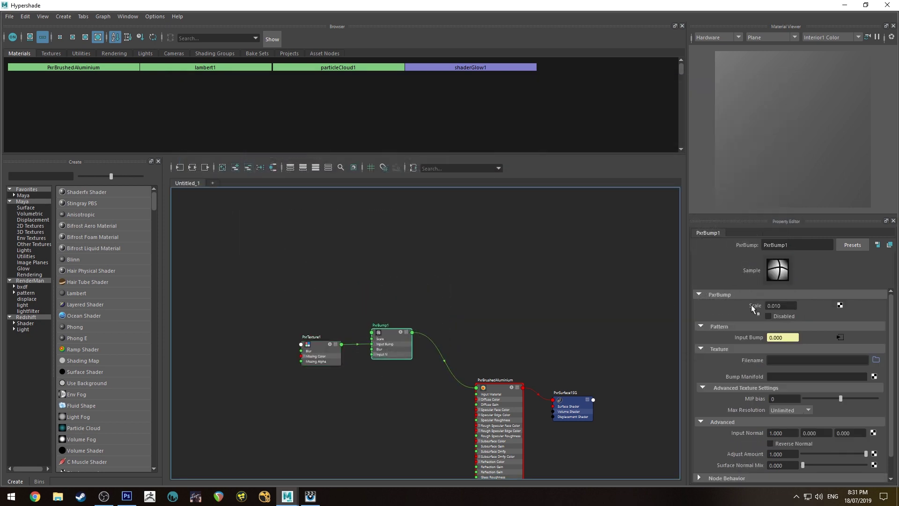
pyautogui.click(790, 305)
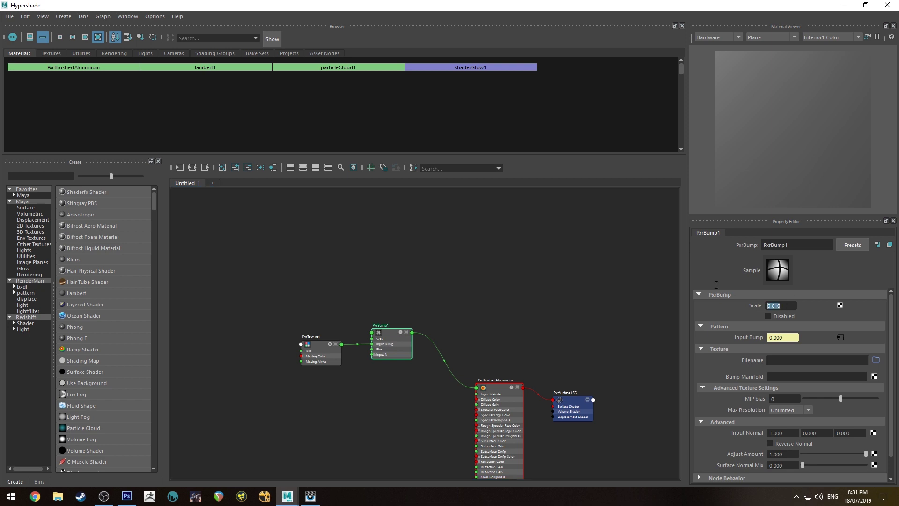
pyautogui.write('1')
pyautogui.press('Return')
# - Set the primary specular roughness of the PxrBrushedAluminium material to 0.7
pyautogui.click(663, 271)
pyautogui.press('a')
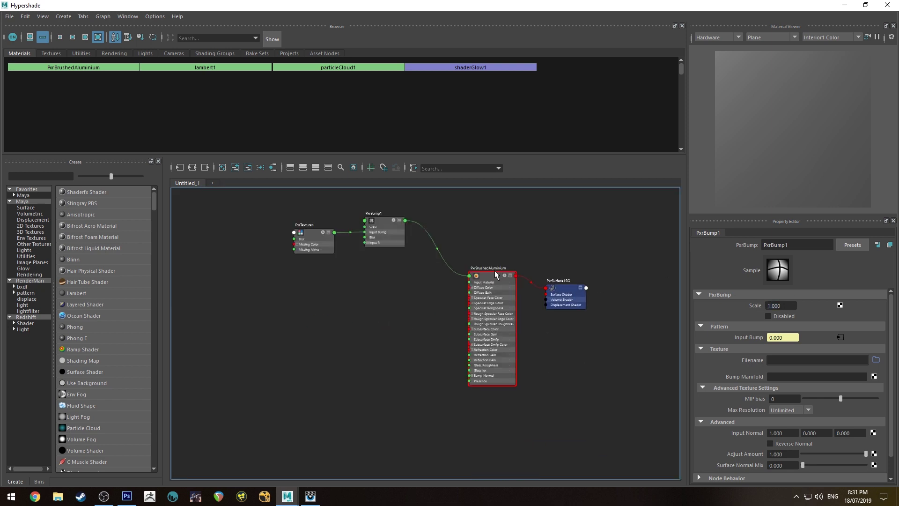
pyautogui.click(496, 274)
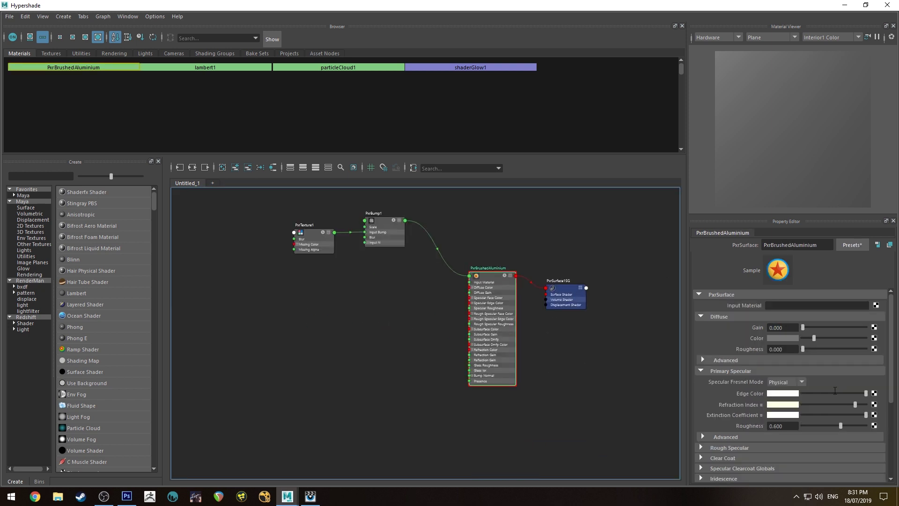
pyautogui.click(789, 427)
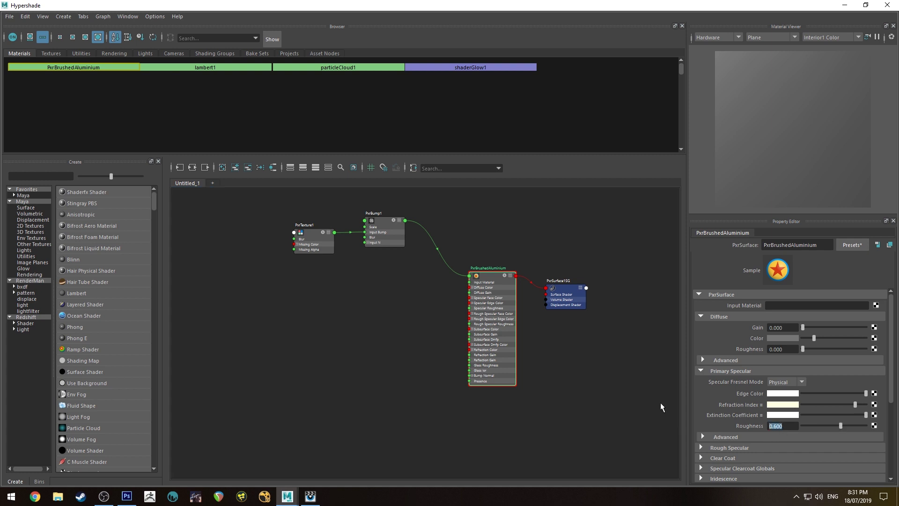
pyautogui.write('0.7')
pyautogui.press('Return')
# - Create a PxrRamp node in the empty graph area beside the PxrBrushedAluminium material
pyautogui.scroll(5, 416, 321)
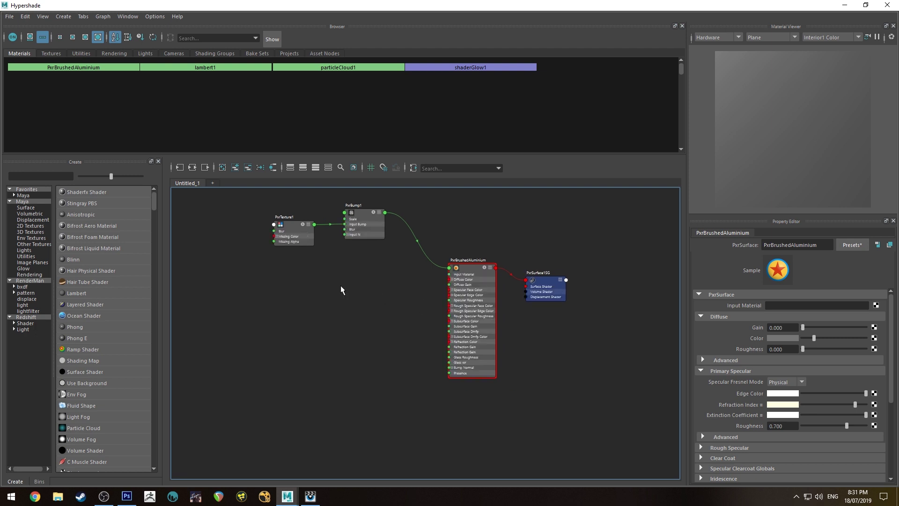
pyautogui.scroll(-2, 350, 284)
pyautogui.press('Tab')
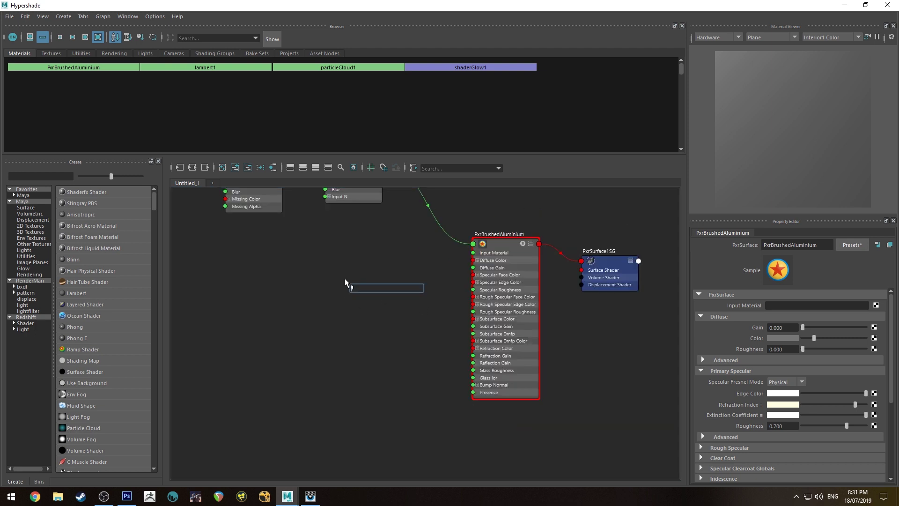
pyautogui.write('PxrRamp')
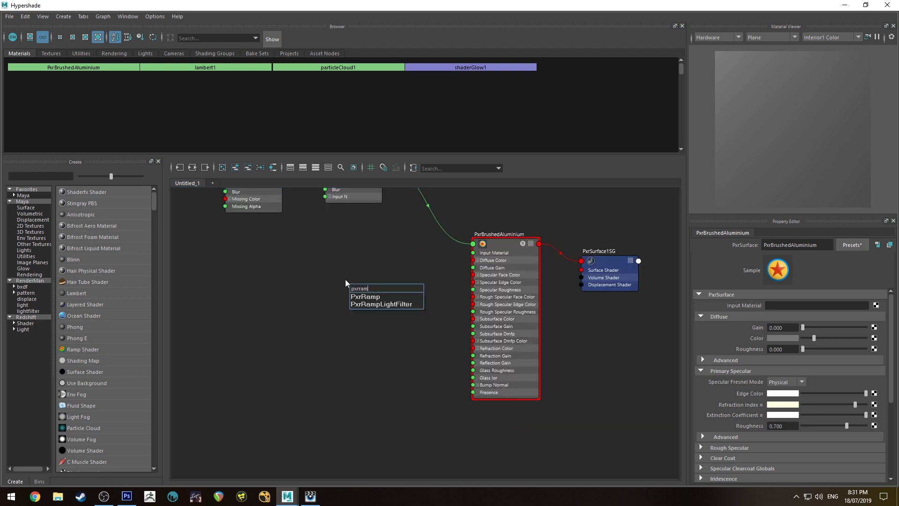
pyautogui.press('Return')
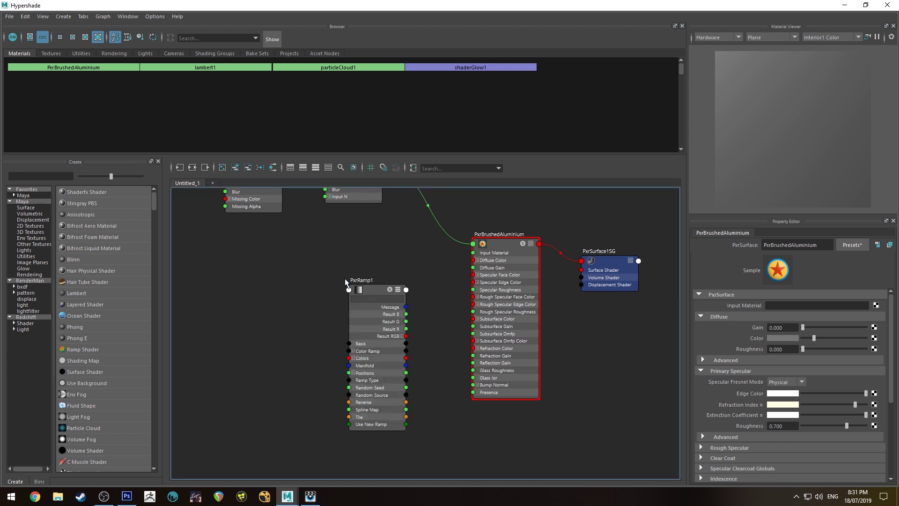
# - Expand the material's advanced primary specular settings and connect the ramp's Result R output to Specular Anisotropy
pyautogui.click(504, 245)
pyautogui.click(727, 434)
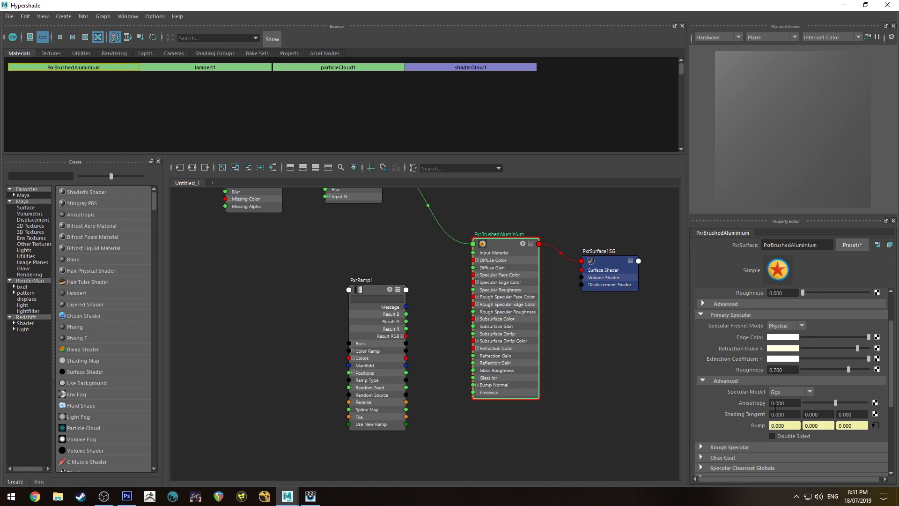
pyautogui.moveTo(402, 323); pyautogui.dragTo(474, 247)
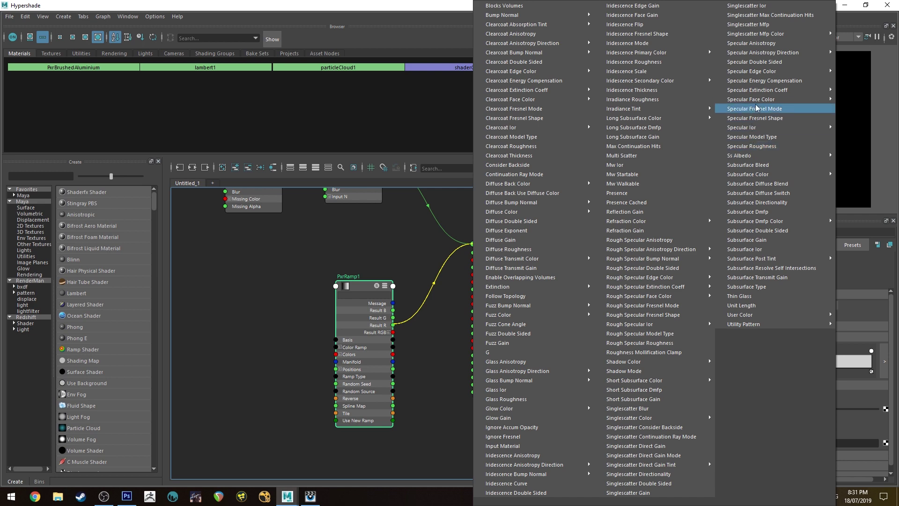
pyautogui.click(771, 44)
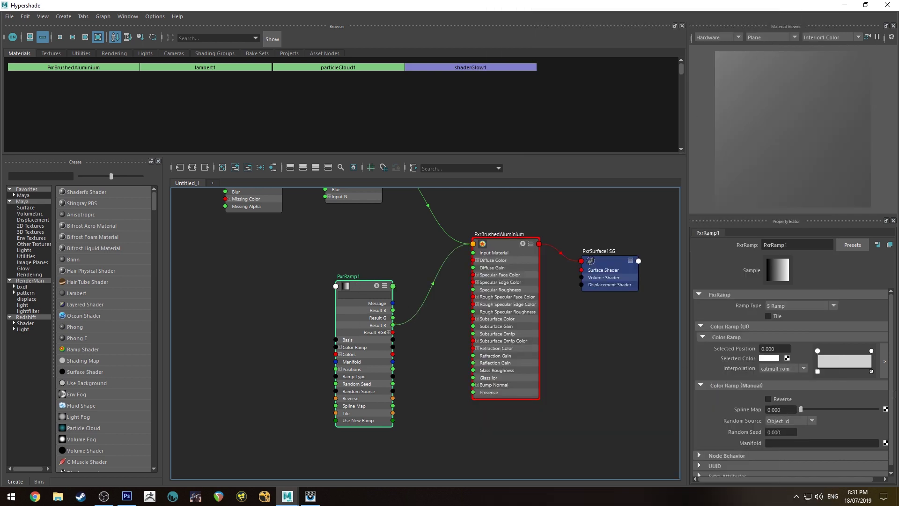
# - Add three stops to the PxrRamp1 colour ramp, spaced at about one quarter, one half and three quarters of its length
pyautogui.click(831, 360)
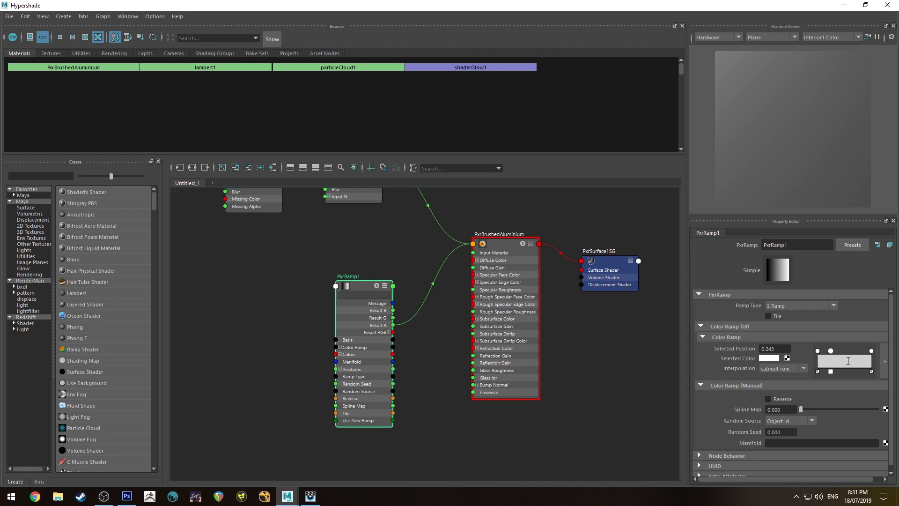
pyautogui.click(847, 361)
pyautogui.click(859, 359)
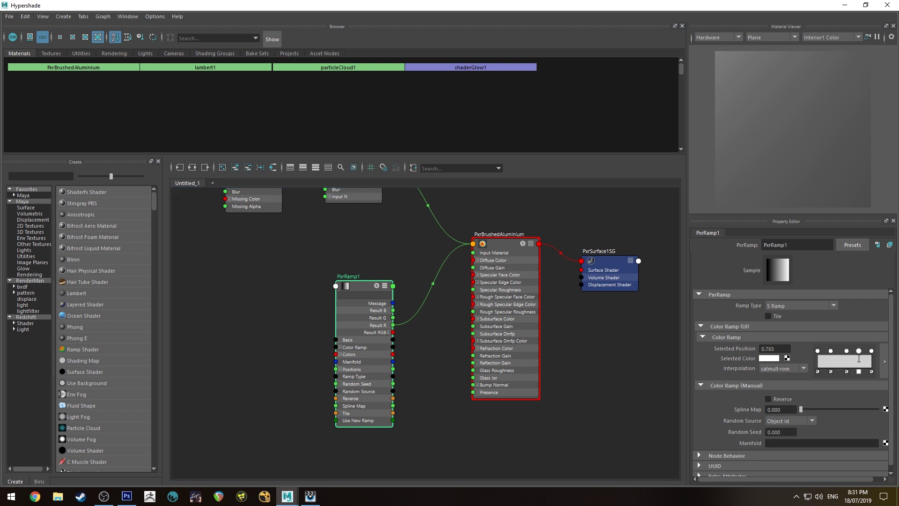
# - Set the second and fourth stops of the PxrRamp1 colour ramp to black, keeping the middle stop white
pyautogui.click(830, 350)
pyautogui.click(765, 359)
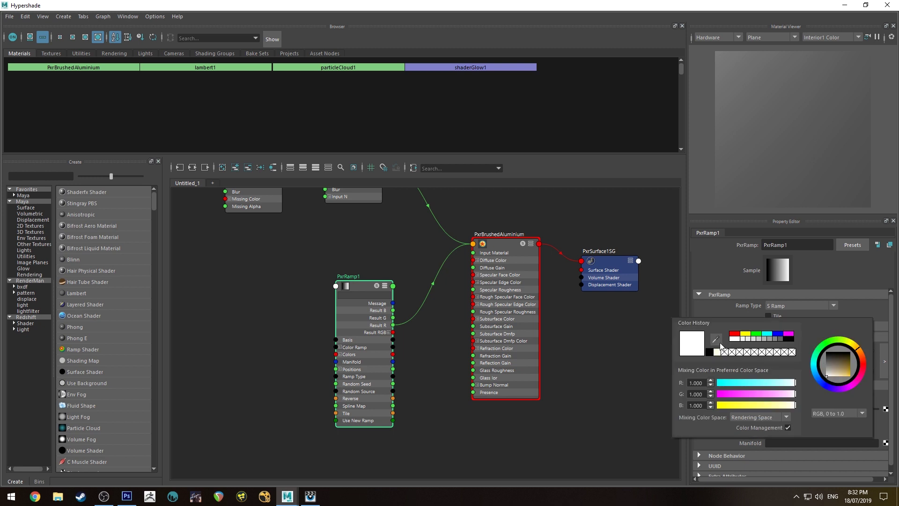
pyautogui.click(710, 354)
pyautogui.click(859, 351)
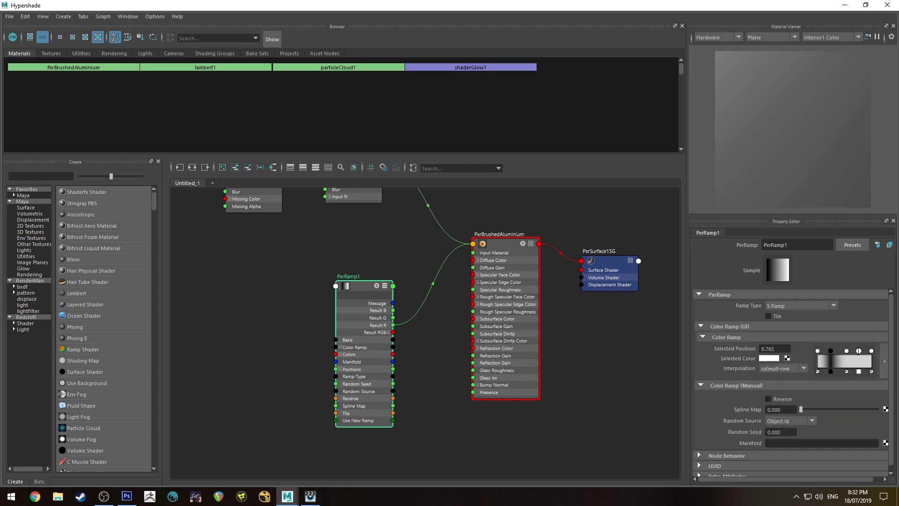
pyautogui.click(770, 358)
pyautogui.click(708, 347)
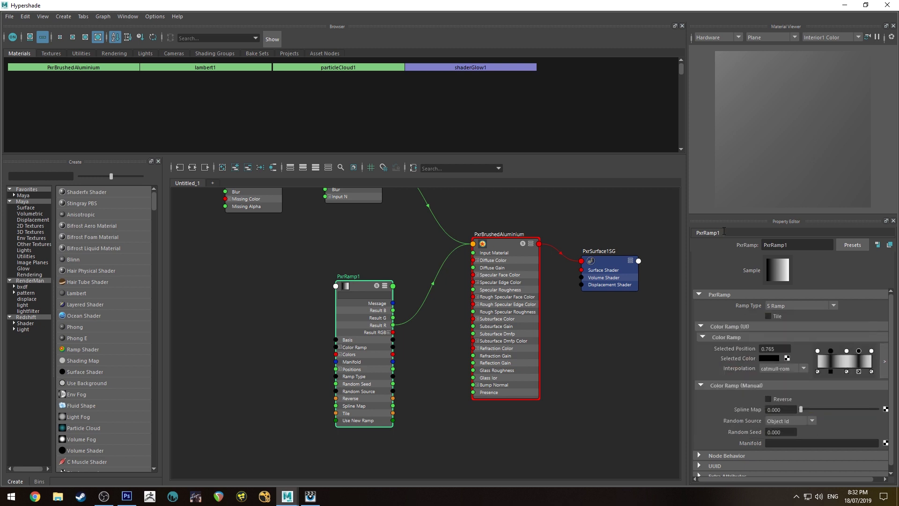
pyautogui.click(845, 351)
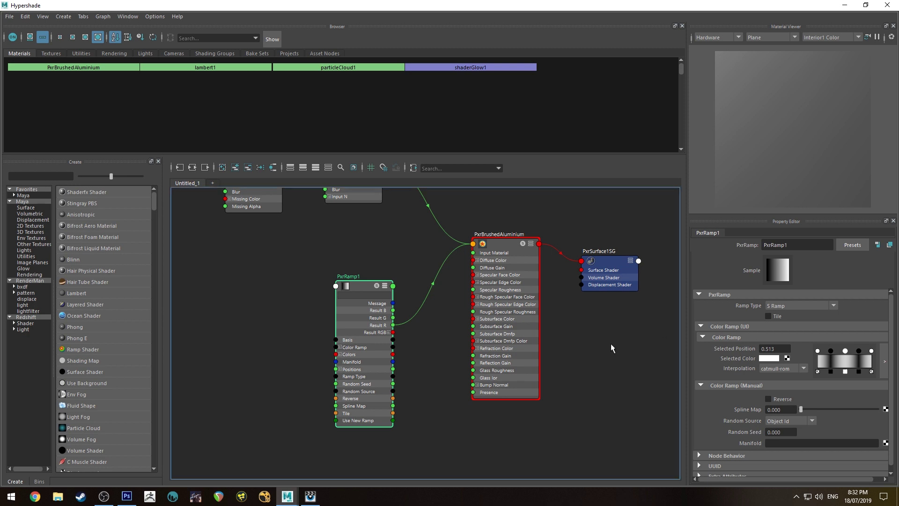
# - Set the ramp type of PxrRamp1 to Radial and minimize Hypershade to reveal the render
pyautogui.click(809, 306)
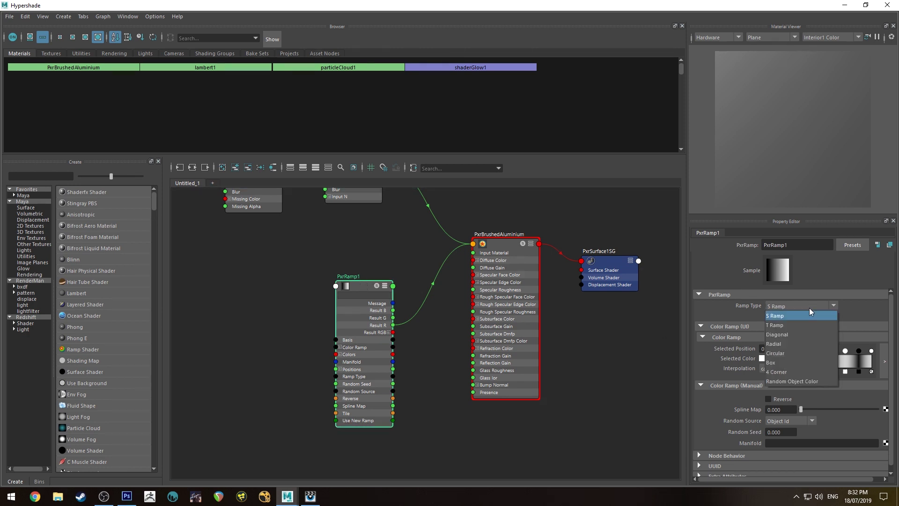
pyautogui.click(791, 343)
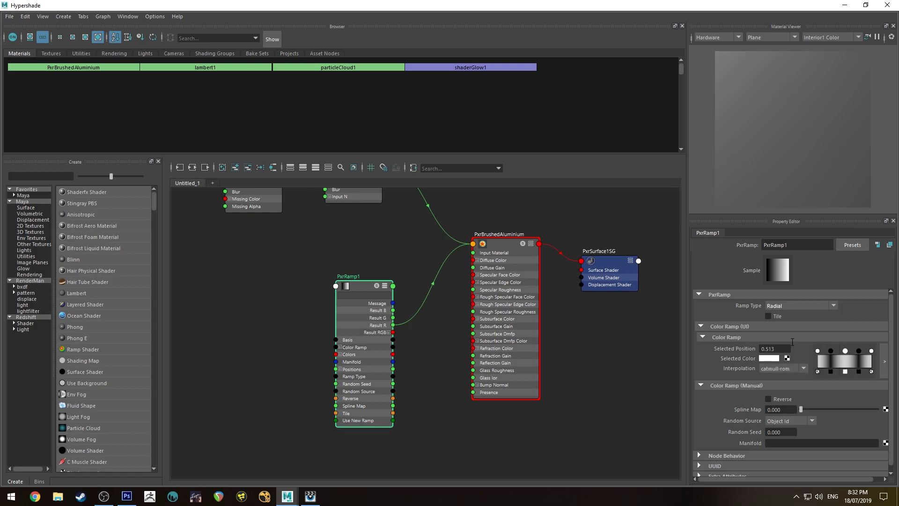
pyautogui.click(845, 6)
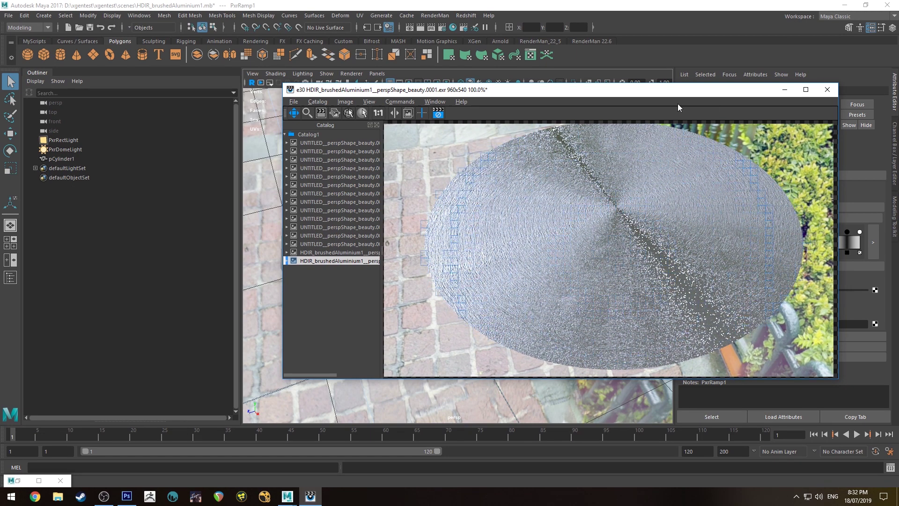
# - Reframe the disc in the perspective view from a lower, closer camera angle and check the highlights in the live render
pyautogui.moveTo(671, 94); pyautogui.dragTo(514, 67)
pyautogui.click(509, 371)
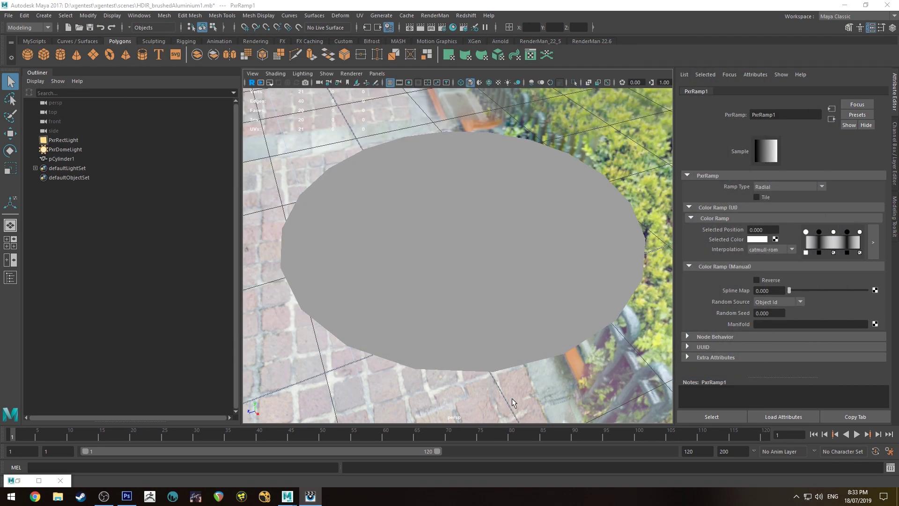
pyautogui.keyDown('alt'); pyautogui.moveTo(510, 370); pyautogui.dragTo(315, 480); pyautogui.keyUp('alt')
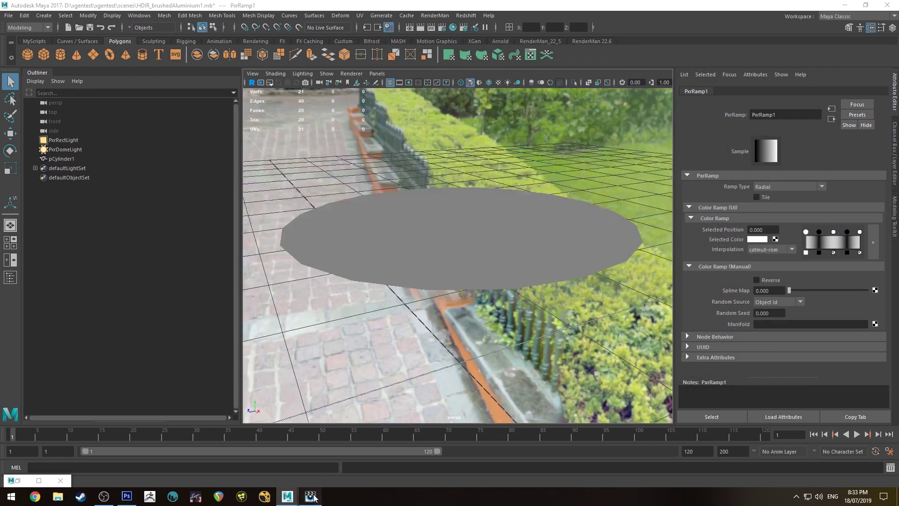
pyautogui.click(310, 497)
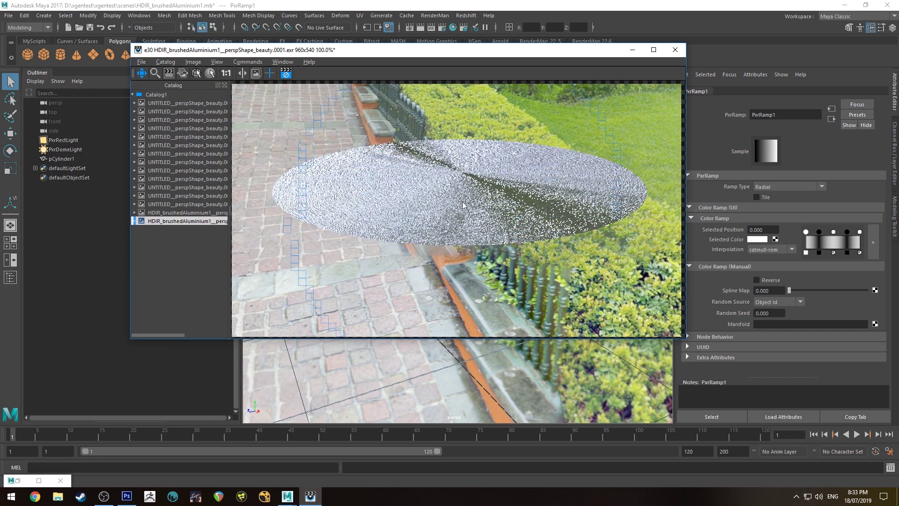
pyautogui.moveTo(489, 57); pyautogui.dragTo(699, 23)
pyautogui.click(290, 178)
pyautogui.keyDown('alt'); pyautogui.moveTo(291, 178); pyautogui.dragTo(345, 331, button='right'); pyautogui.keyUp('alt')
# - Open the PxrBump1 attributes and lower its scale to 0.1 and further to 0.01, comparing the bump in the live render
pyautogui.click(17, 479)
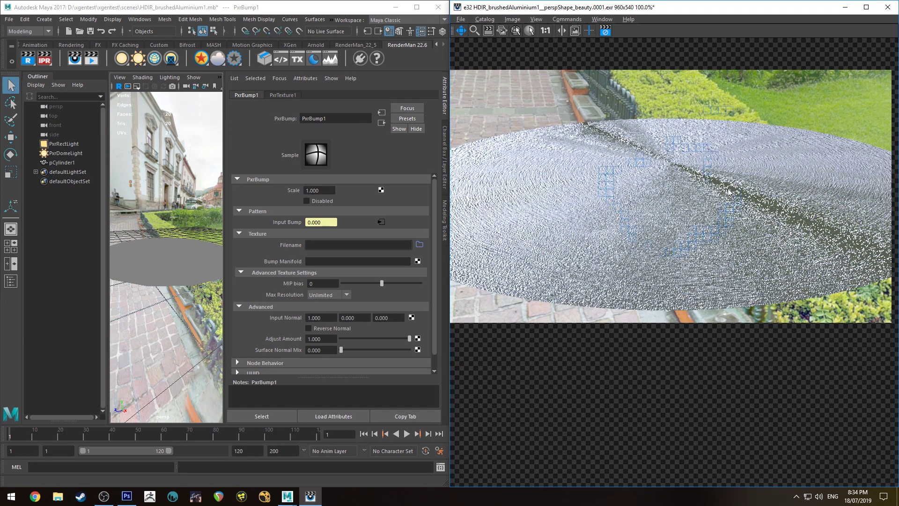
pyautogui.scroll(2, 729, 188)
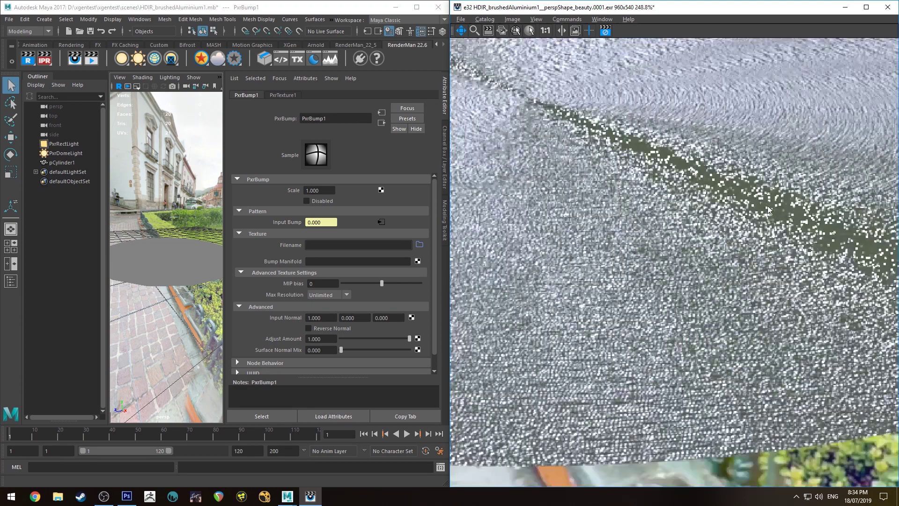
pyautogui.scroll(-5, 702, 192)
pyautogui.scroll(1, 641, 196)
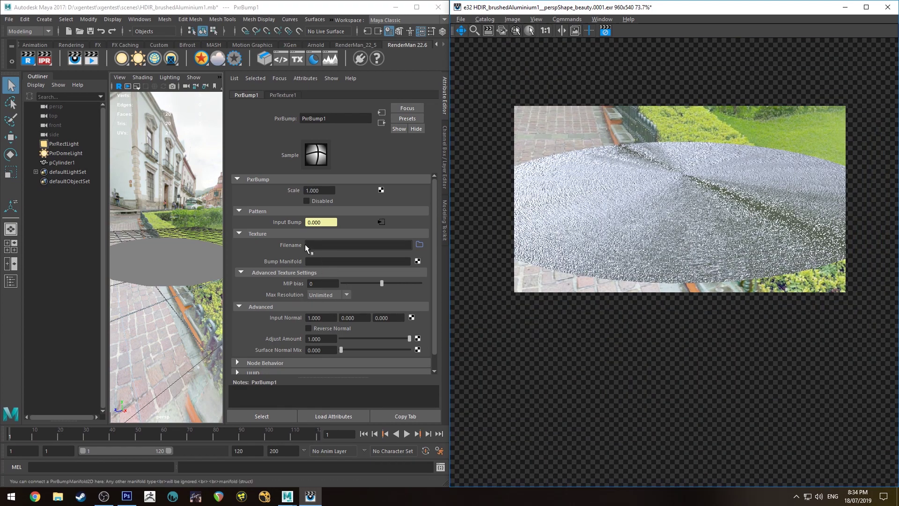
pyautogui.click(318, 191)
pyautogui.write('0.1')
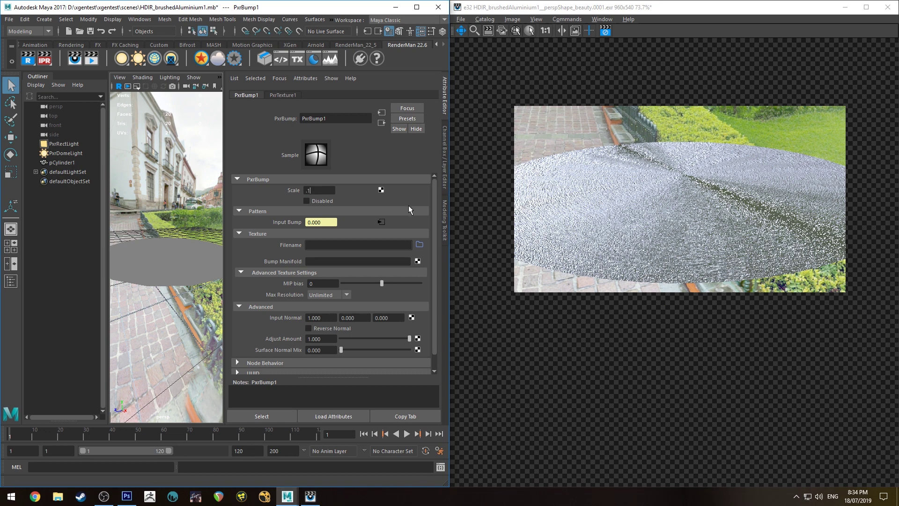
pyautogui.press('Return')
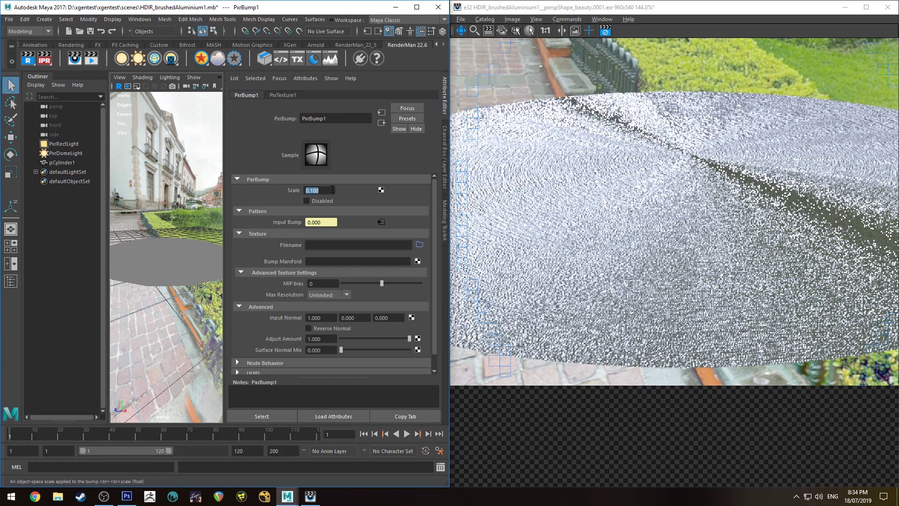
pyautogui.write('0.01')
pyautogui.press('Return')
pyautogui.scroll(-3, 685, 234)
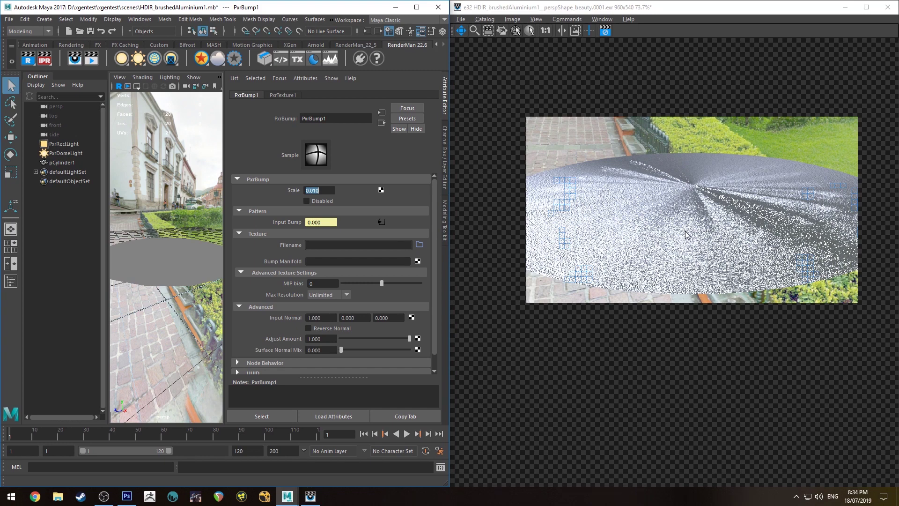
# - Expand PxrBrushedAluminium's advanced primary specular settings and lower the primary specular roughness to 0.6 and further to 0.45
pyautogui.click(381, 123)
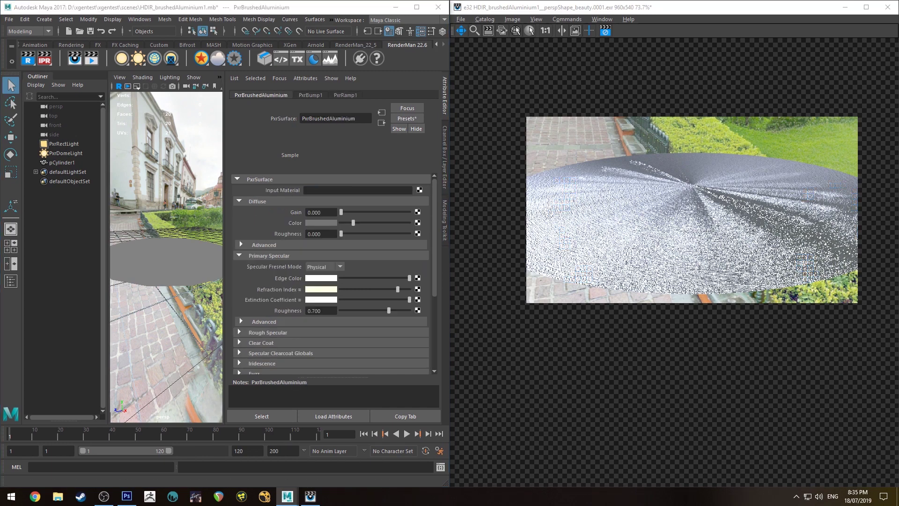
pyautogui.click(264, 321)
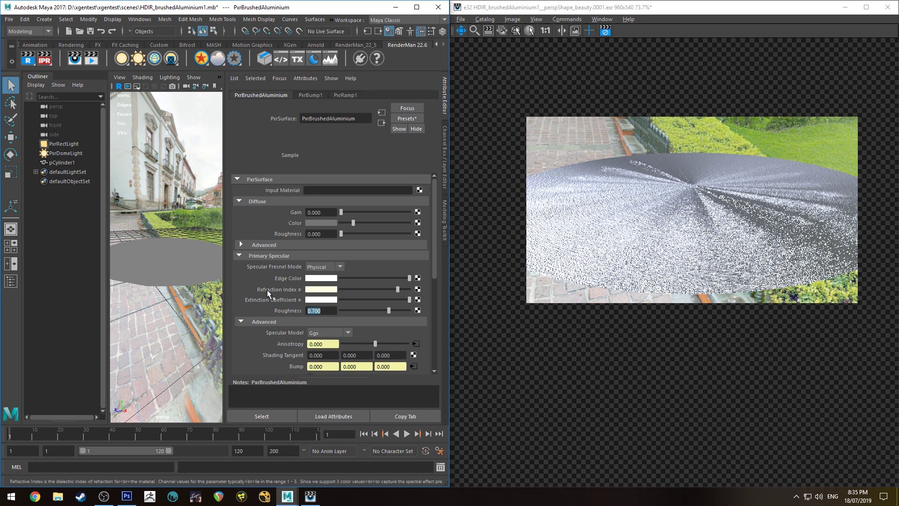
pyautogui.write('0.6')
pyautogui.press('Return')
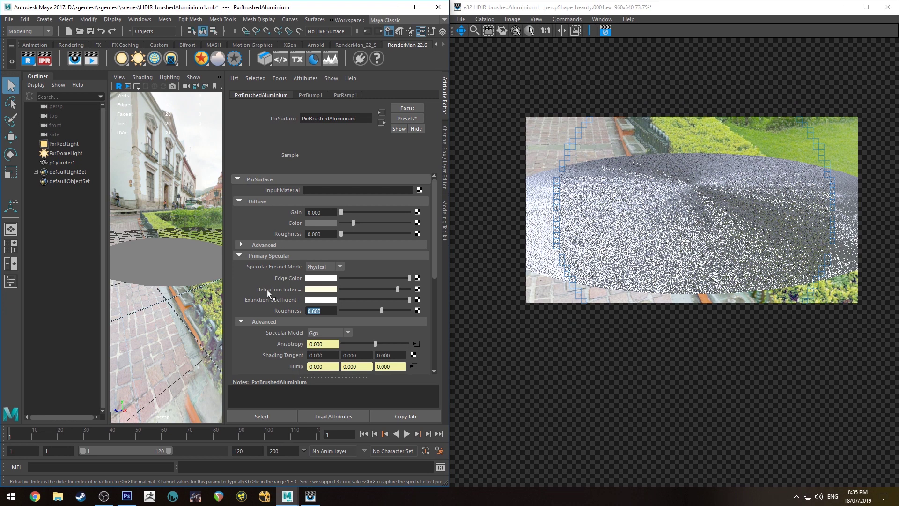
pyautogui.write('0.55')
pyautogui.press('Return')
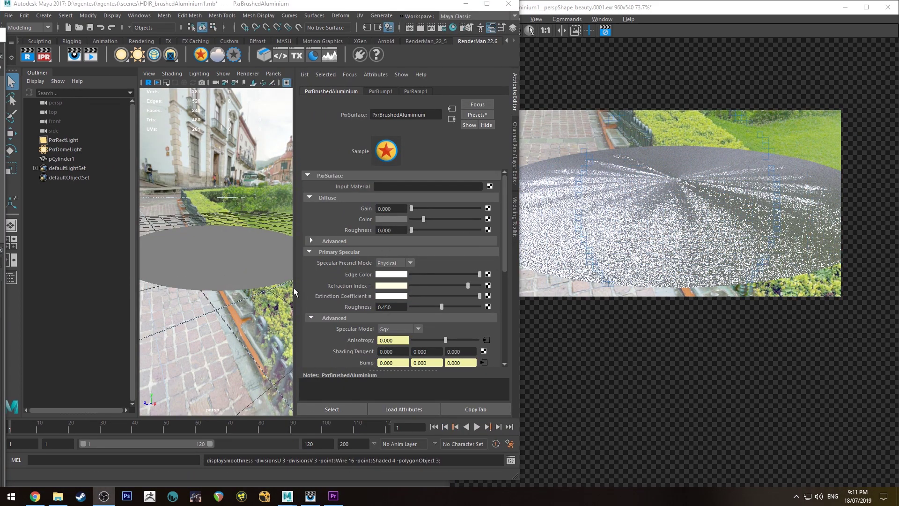
# - Try a bluish refraction index colour on the PxrBrushedAluminium material and return the hue to pale yellow
pyautogui.click(398, 286)
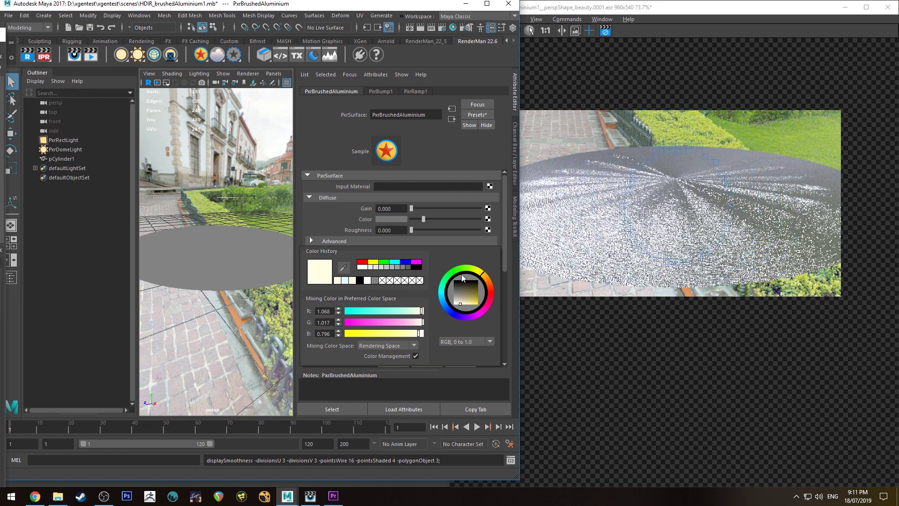
pyautogui.click(448, 309)
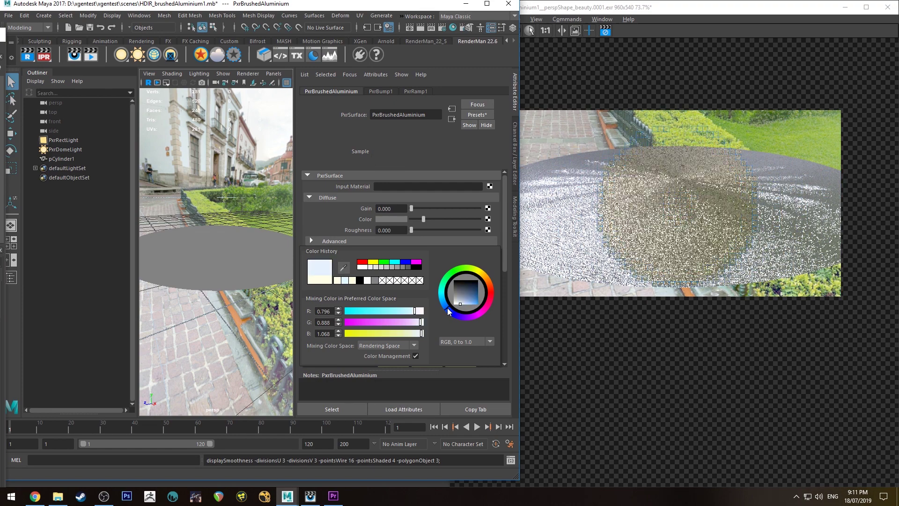
pyautogui.click(483, 277)
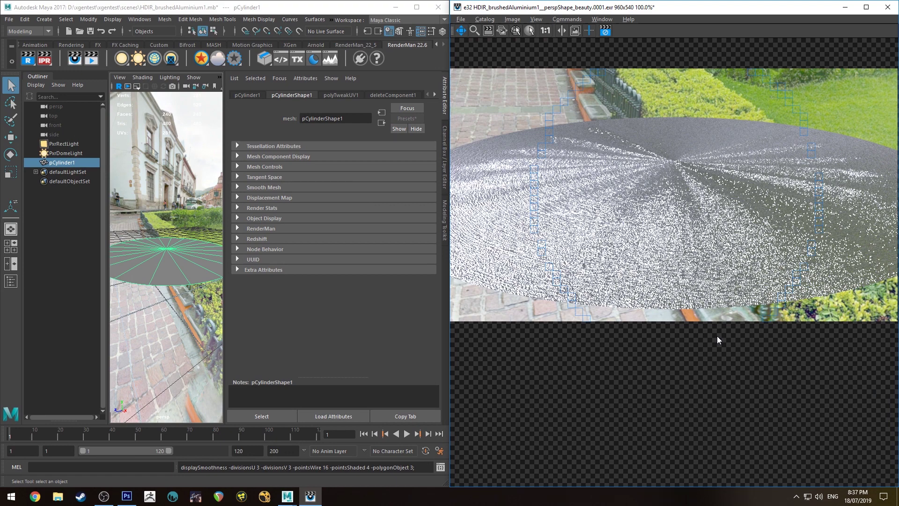
pyautogui.scroll(-3, 687, 236)
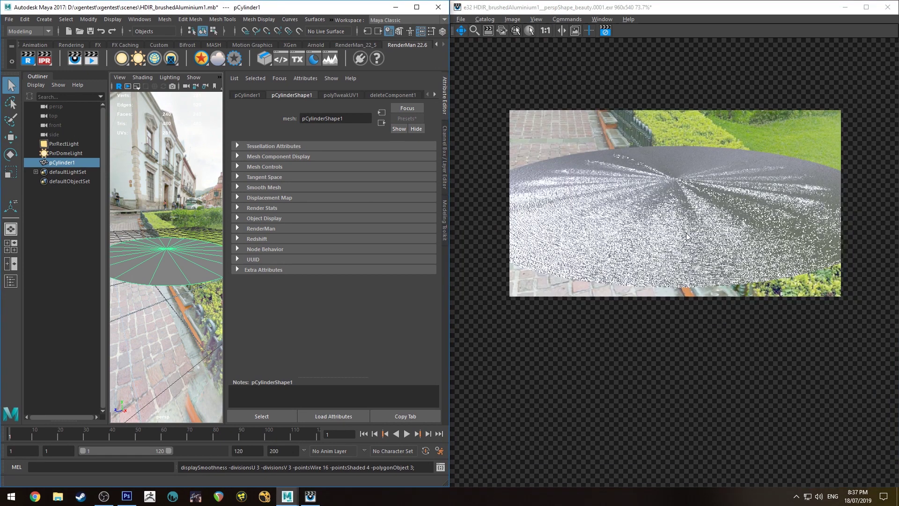